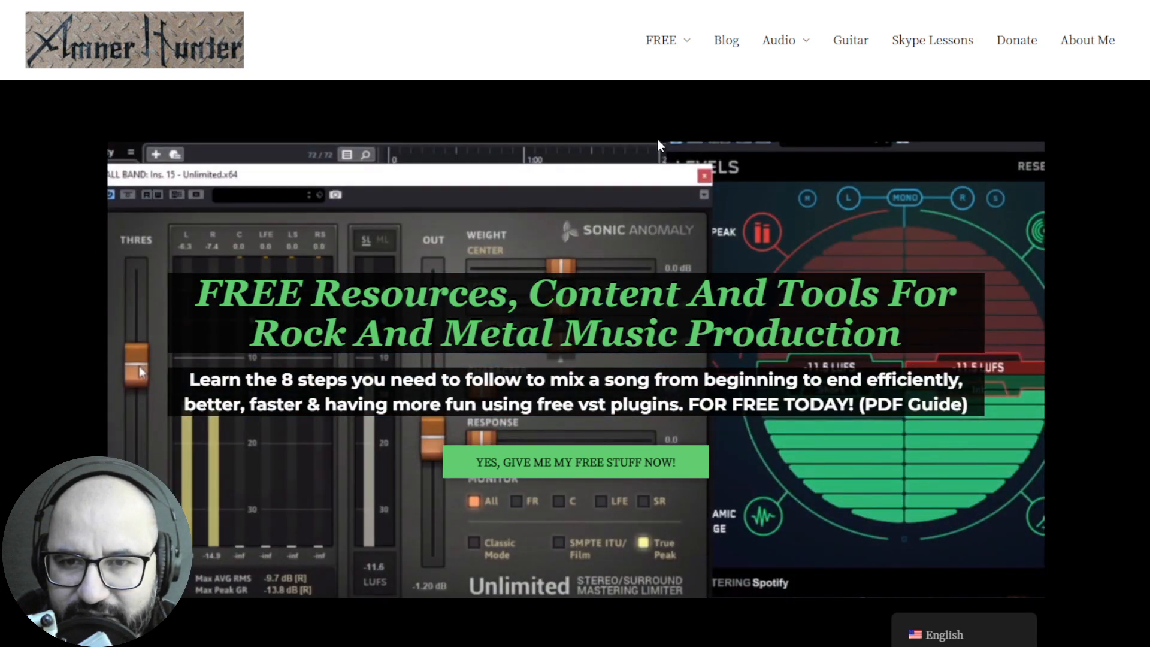
Check the oversampling choices of the Distinct Pro plugin on the DRUMS track and keep oversampling Off.
{"action": "mouse_move", "coordinate": [656, 49]}
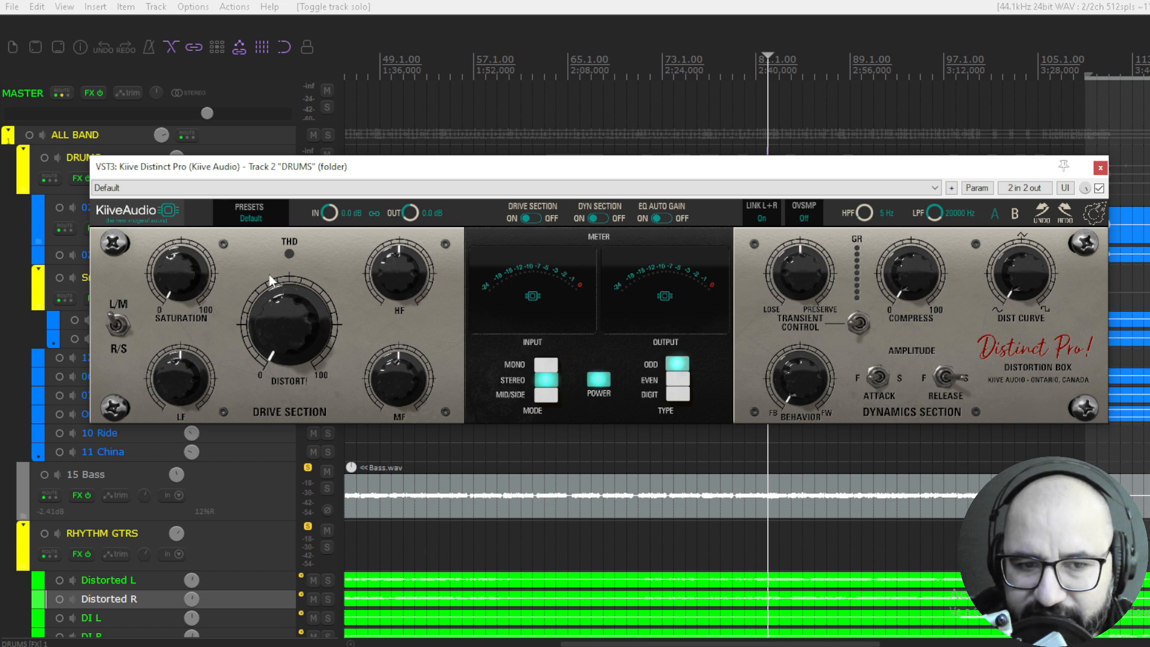
{"action": "left_click", "coordinate": [605, 217]}
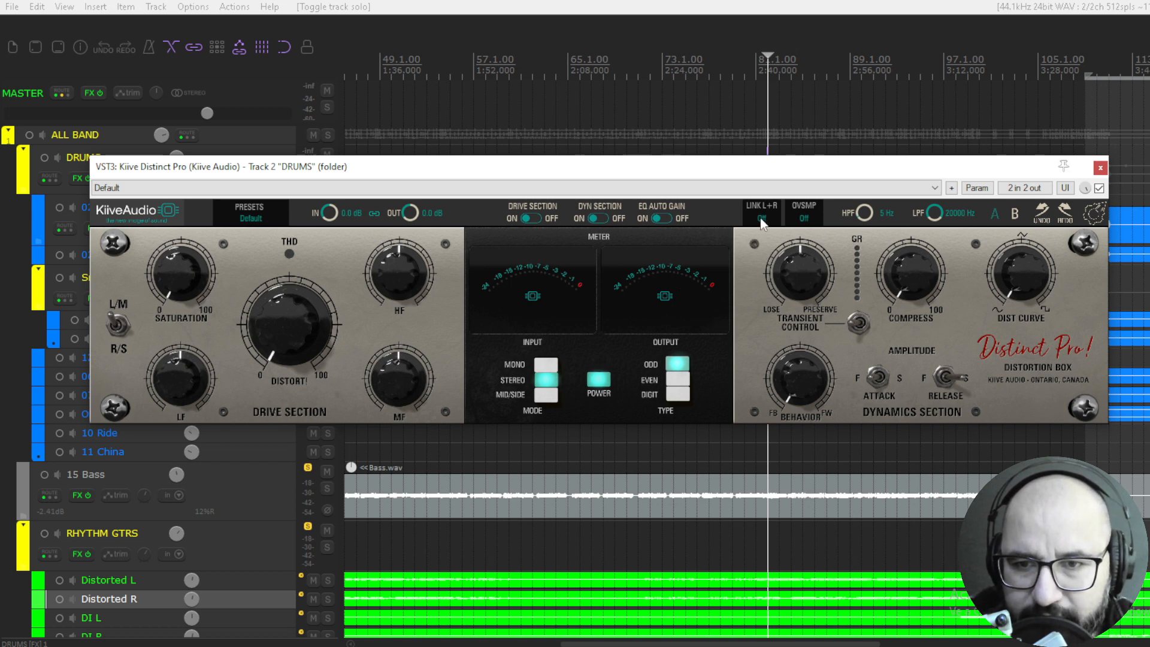
{"action": "left_click", "coordinate": [804, 219]}
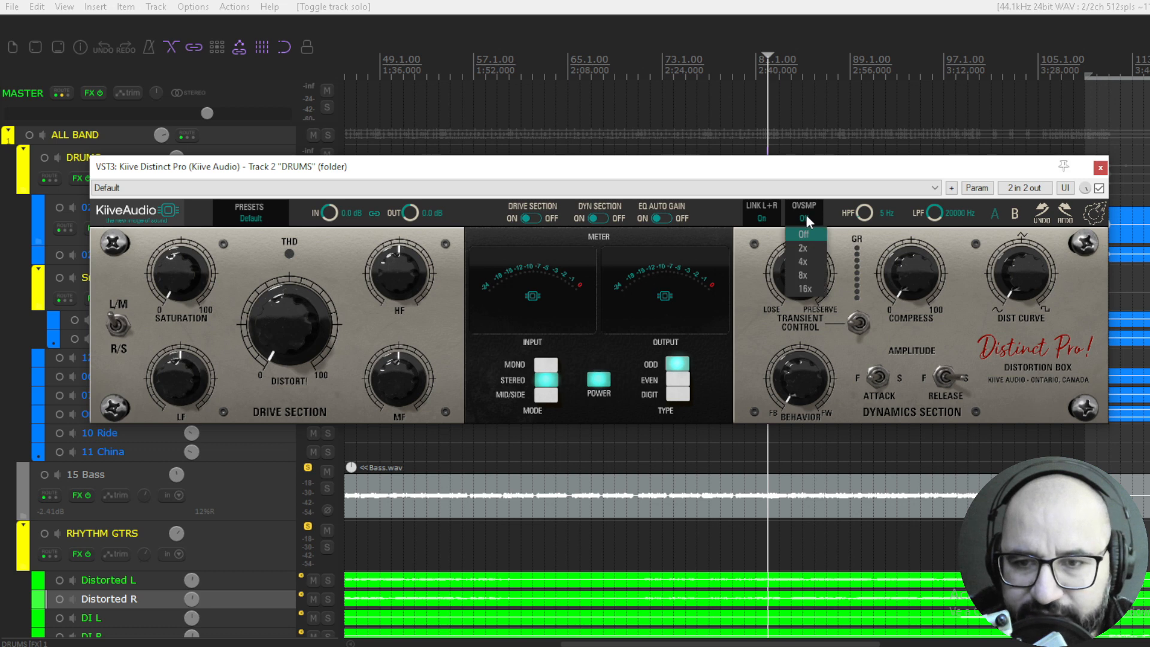
{"action": "left_click", "coordinate": [804, 234]}
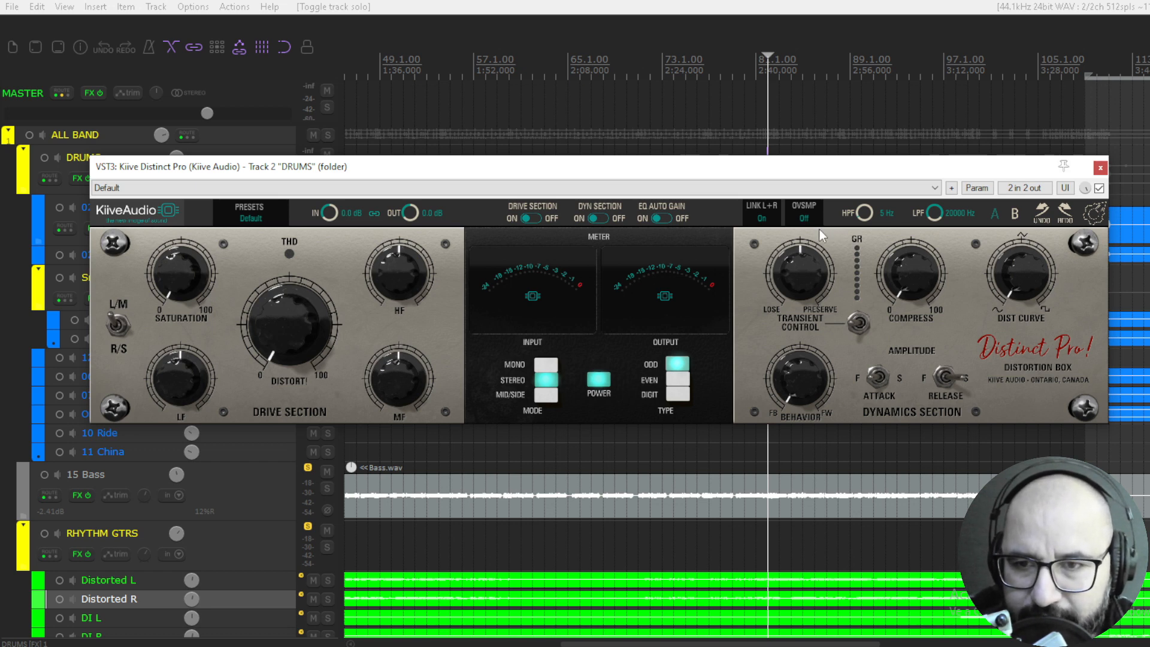
Try the plugin's high-pass and low-pass filters, leaving the high-pass at 0 Hz and the low-pass at 20000 Hz.
{"action": "left_click_drag", "start_coordinate": [863, 219], "coordinate": [879, 160]}
{"action": "left_click_drag", "start_coordinate": [873, 221], "coordinate": [870, 238]}
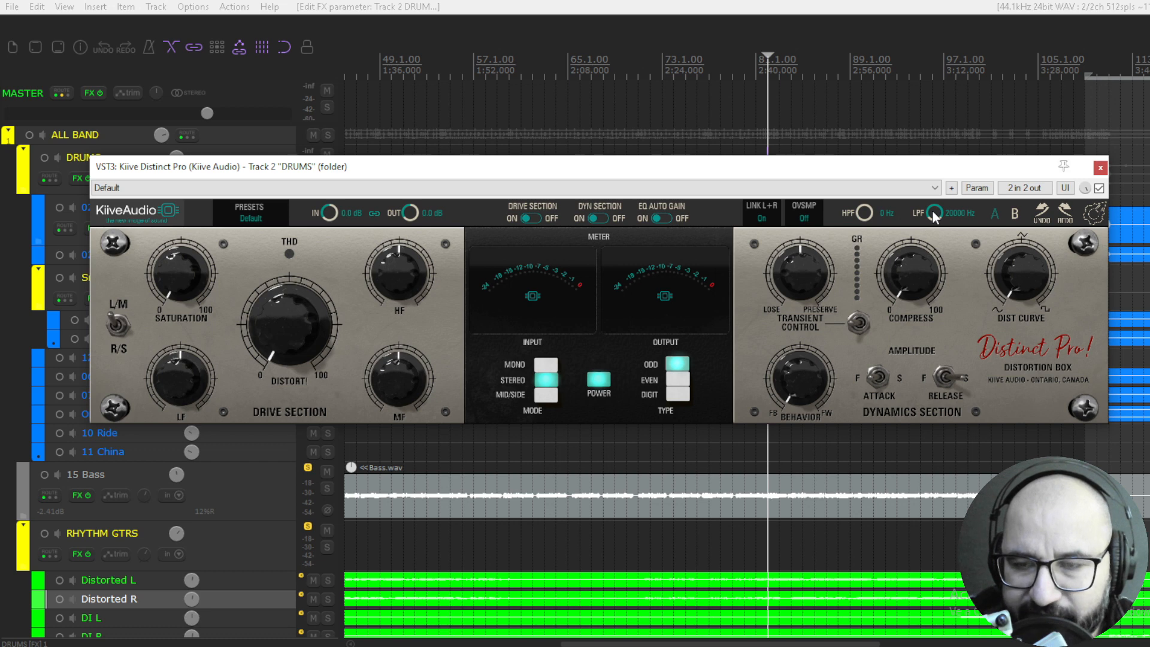
{"action": "left_click_drag", "start_coordinate": [935, 217], "coordinate": [929, 192]}
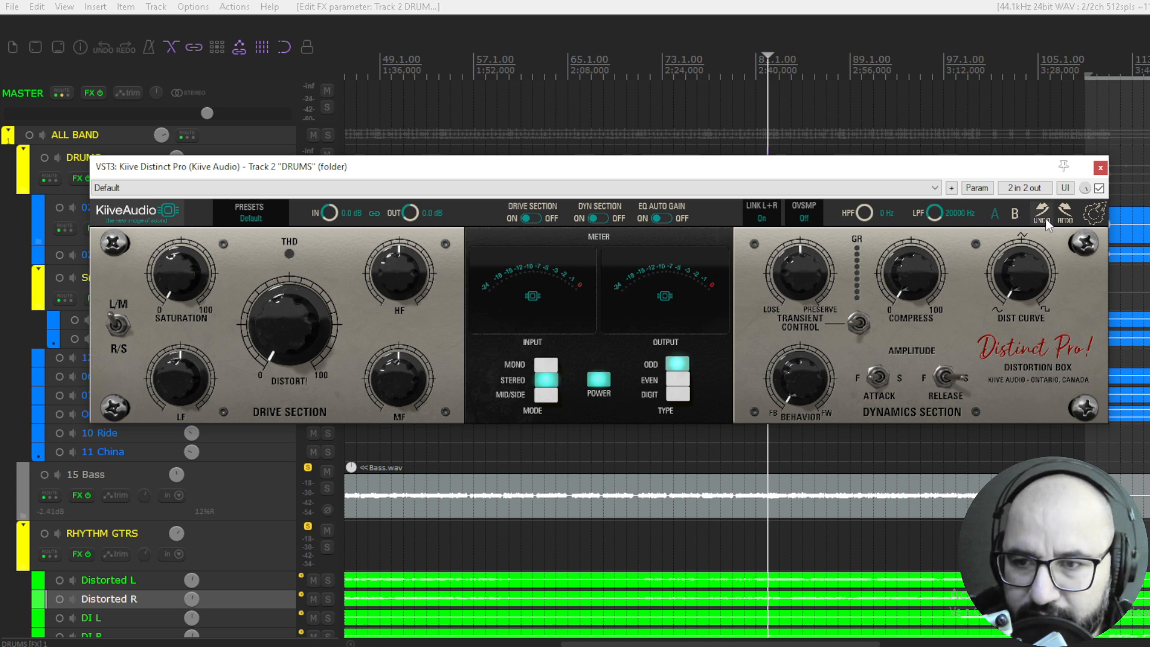
Check the plugin's product info and UI size options without changing them.
{"action": "left_click", "coordinate": [1099, 222]}
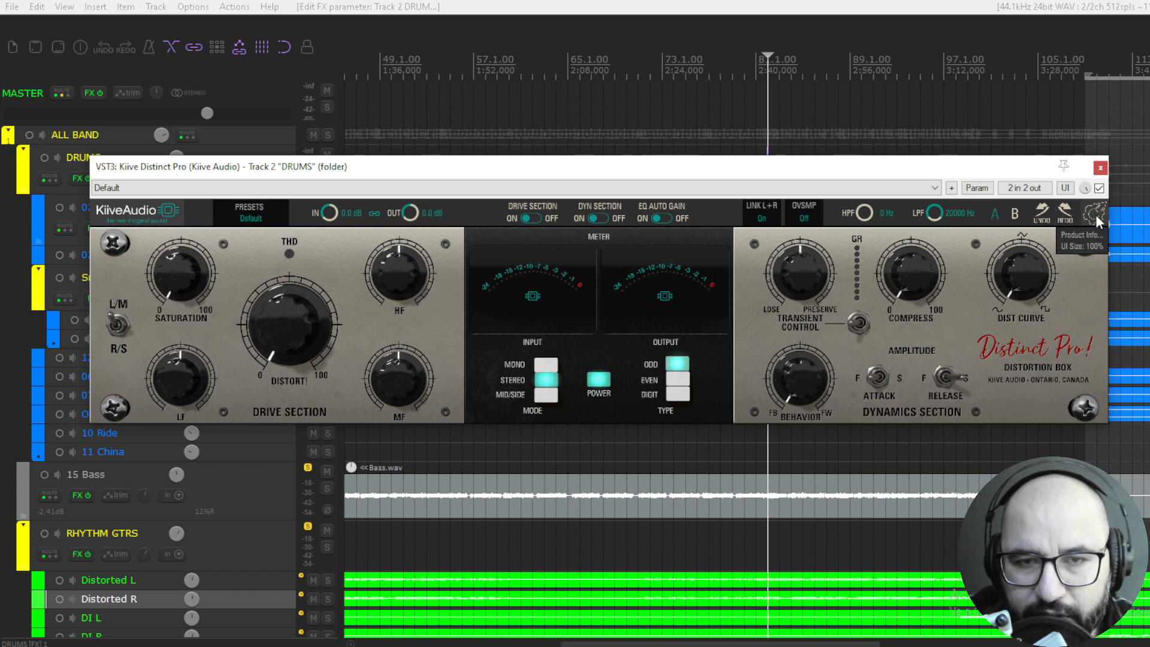
{"action": "left_click", "coordinate": [1095, 214]}
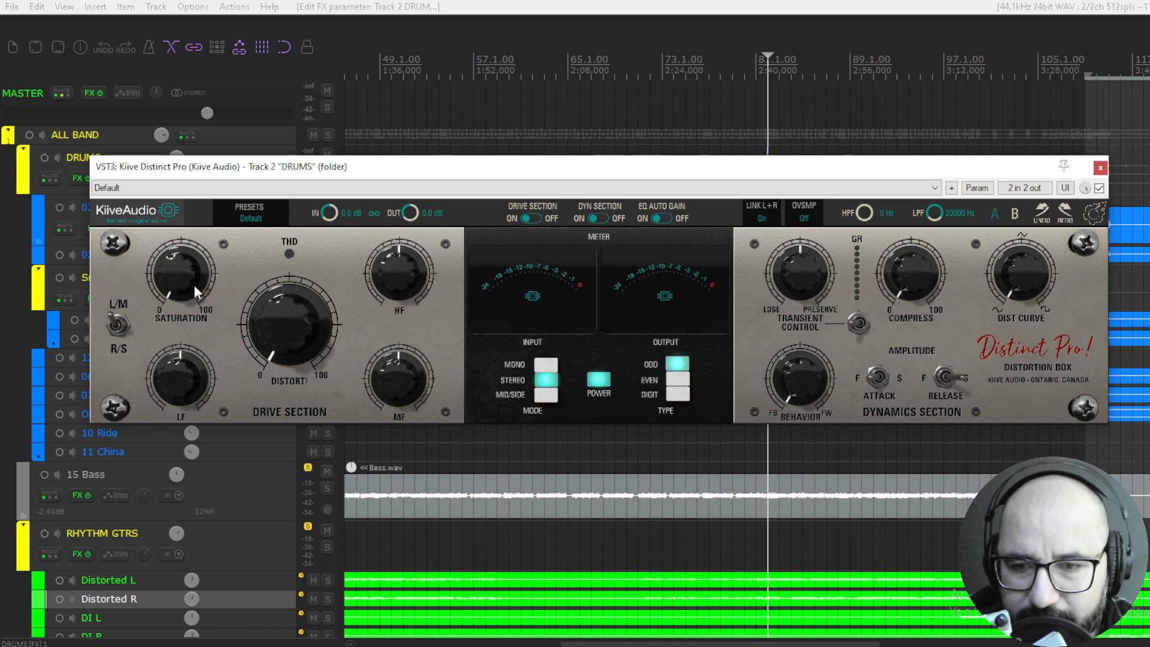
Play the drums to audition the Saturation control, leaving it at zero.
{"action": "key", "text": "space"}
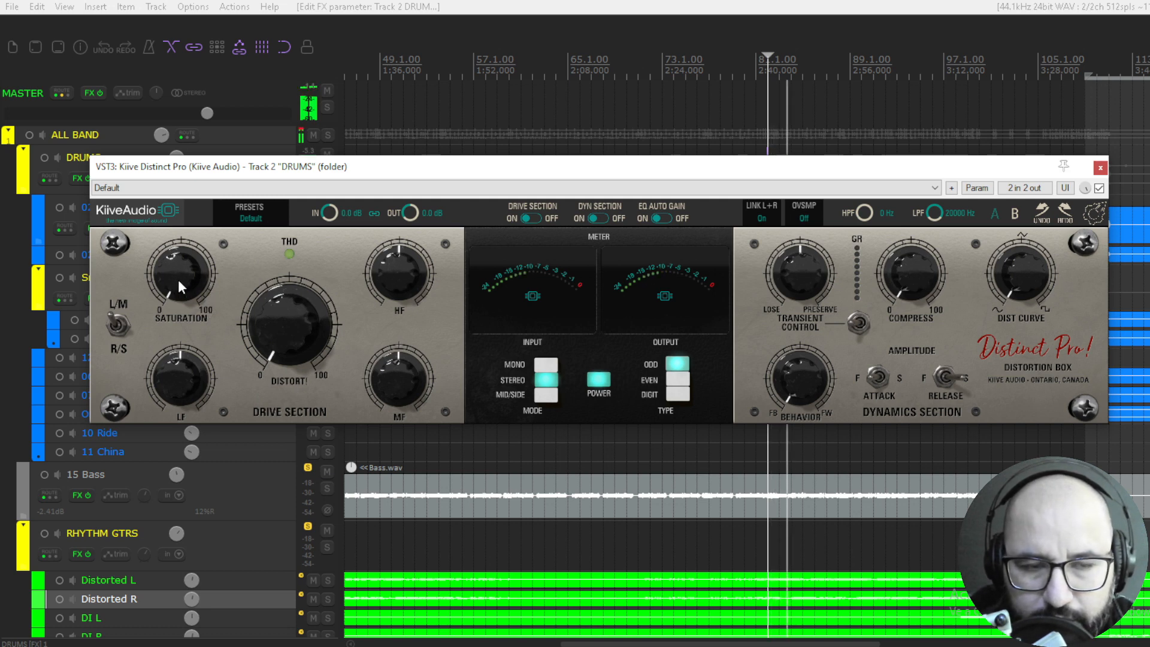
{"action": "mouse_move", "coordinate": [178, 279]}
{"action": "left_mouse_down"}
{"action": "mouse_move", "coordinate": [192, 129]}
{"action": "mouse_move", "coordinate": [187, 296]}
{"action": "mouse_move", "coordinate": [182, 283]}
{"action": "left_mouse_up"}
{"action": "key", "text": "space"}
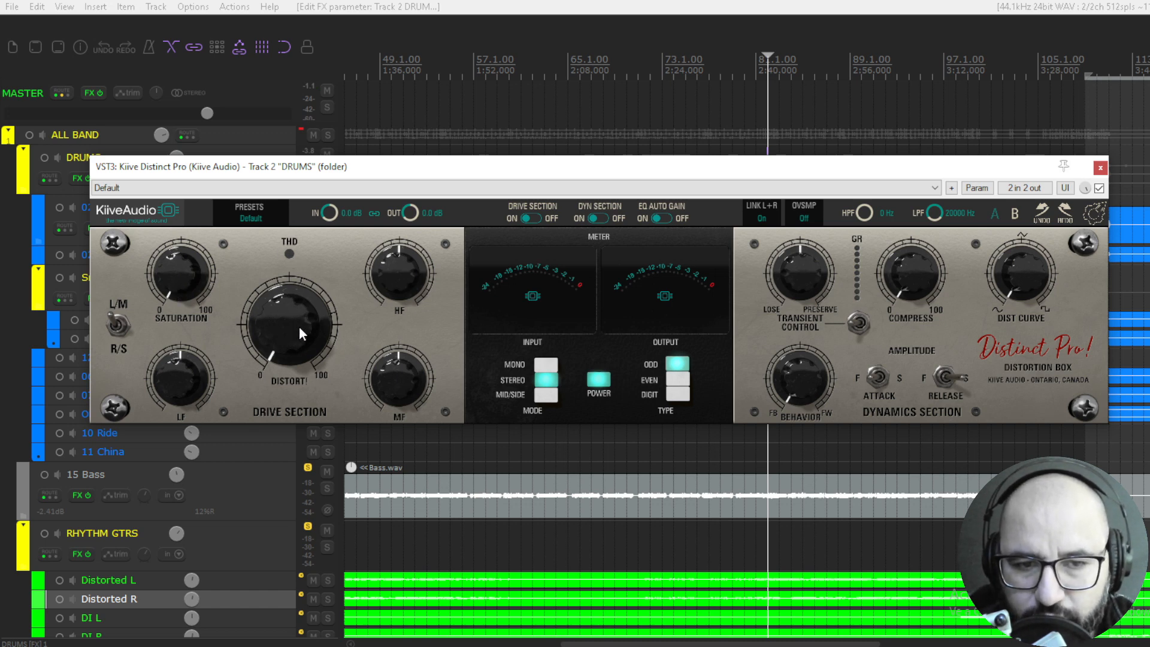
Audition the drums with Distort close to its maximum and Saturation at 82.
{"action": "key", "text": "space"}
{"action": "left_click_drag", "start_coordinate": [293, 336], "coordinate": [296, 199]}
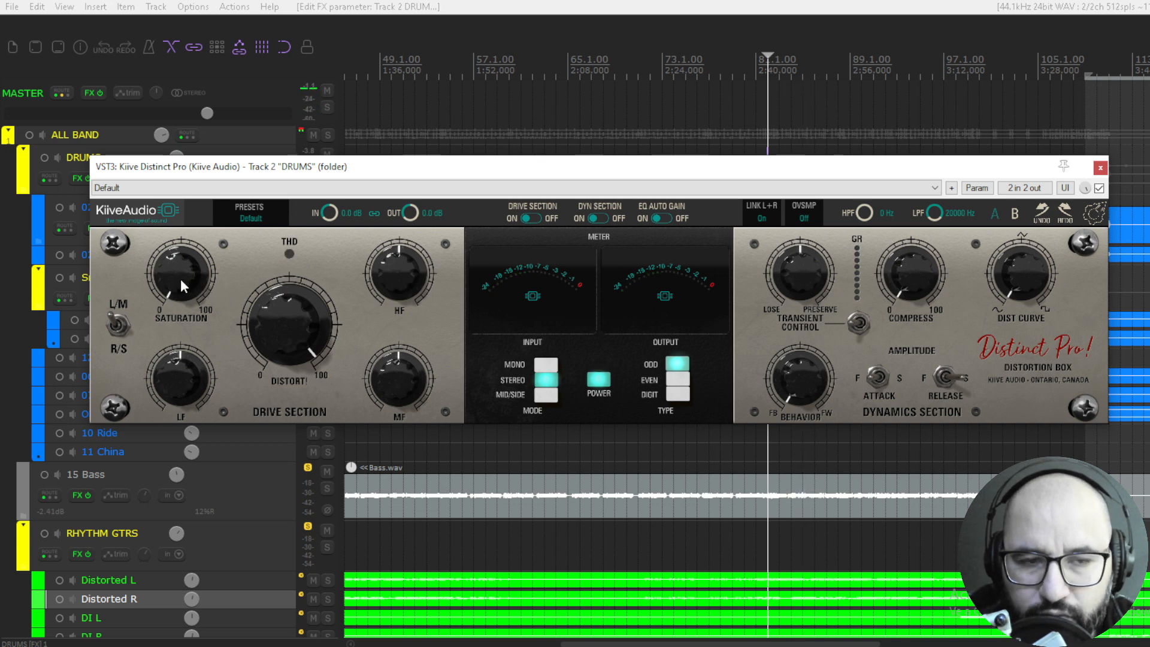
{"action": "left_click_drag", "start_coordinate": [181, 278], "coordinate": [193, 165]}
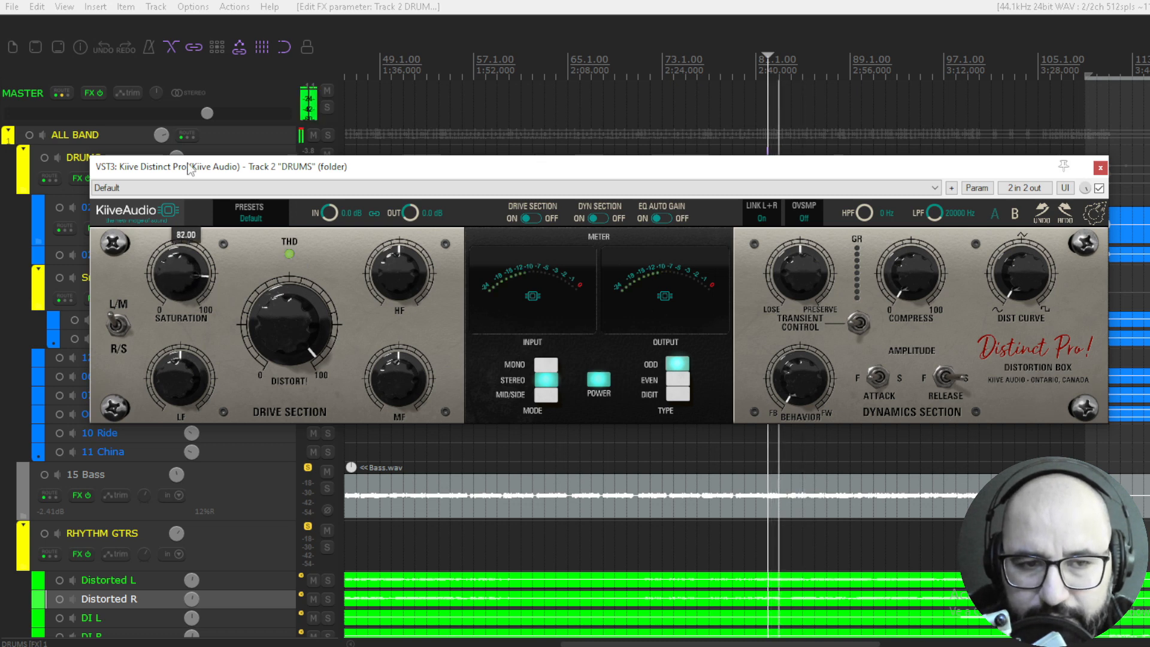
{"action": "left_click_drag", "start_coordinate": [259, 251], "coordinate": [261, 253]}
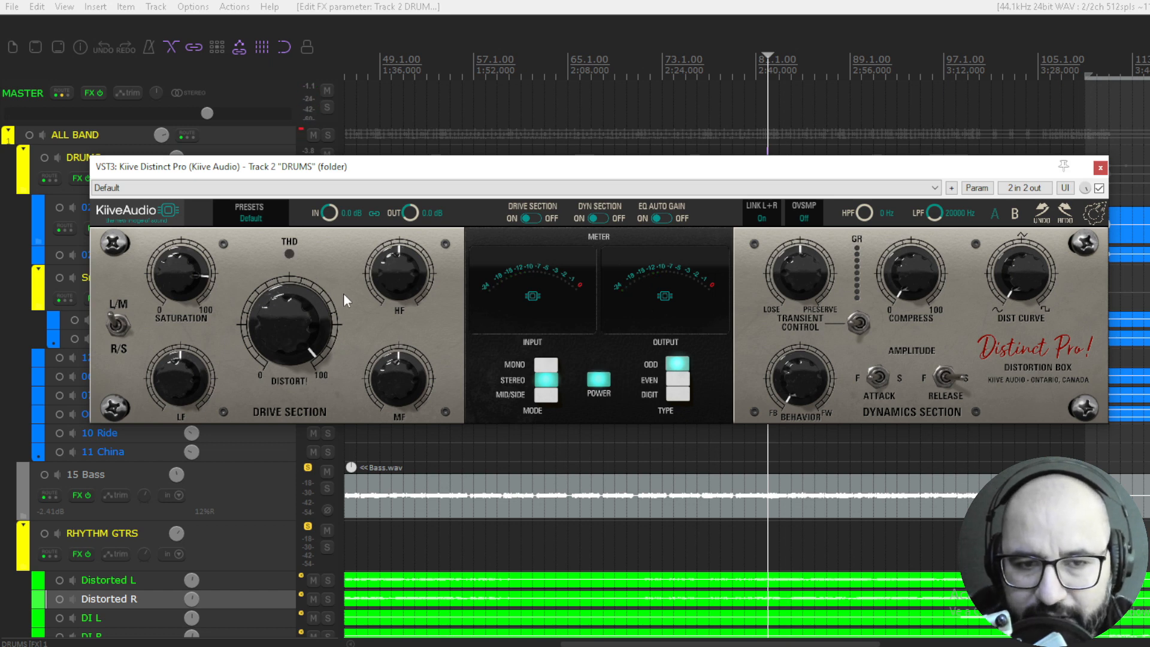
Lower Distort, then return both Saturation and Distort to zero.
{"action": "left_click_drag", "start_coordinate": [294, 316], "coordinate": [292, 361]}
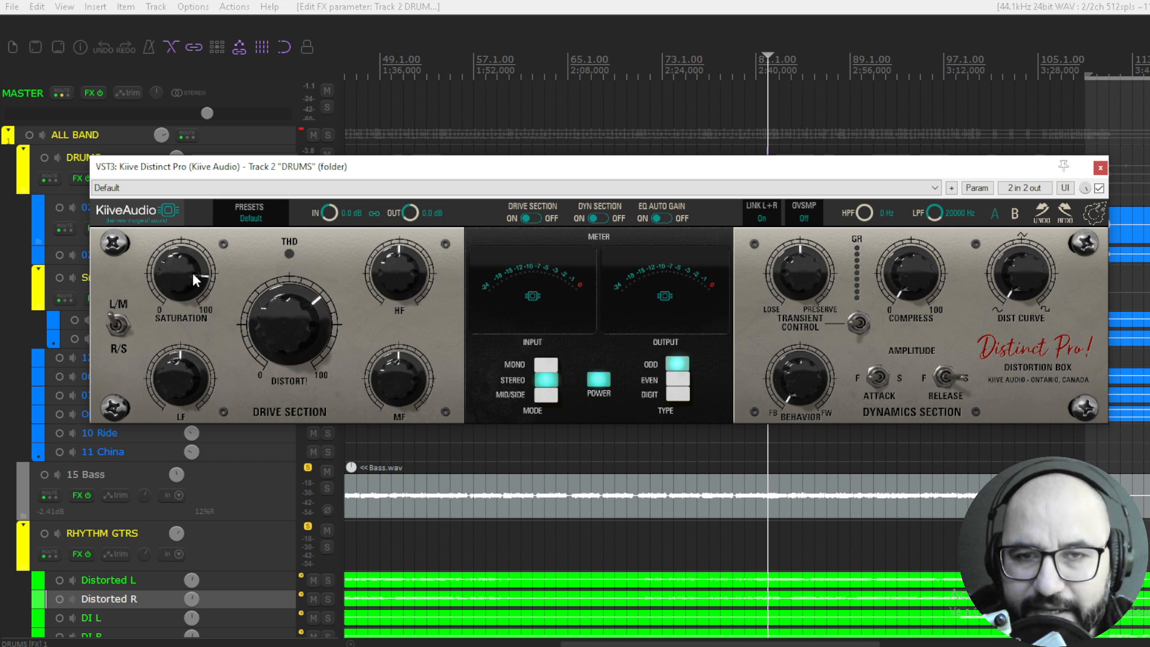
{"action": "left_click_drag", "start_coordinate": [189, 272], "coordinate": [189, 409]}
{"action": "double_click", "coordinate": [304, 314]}
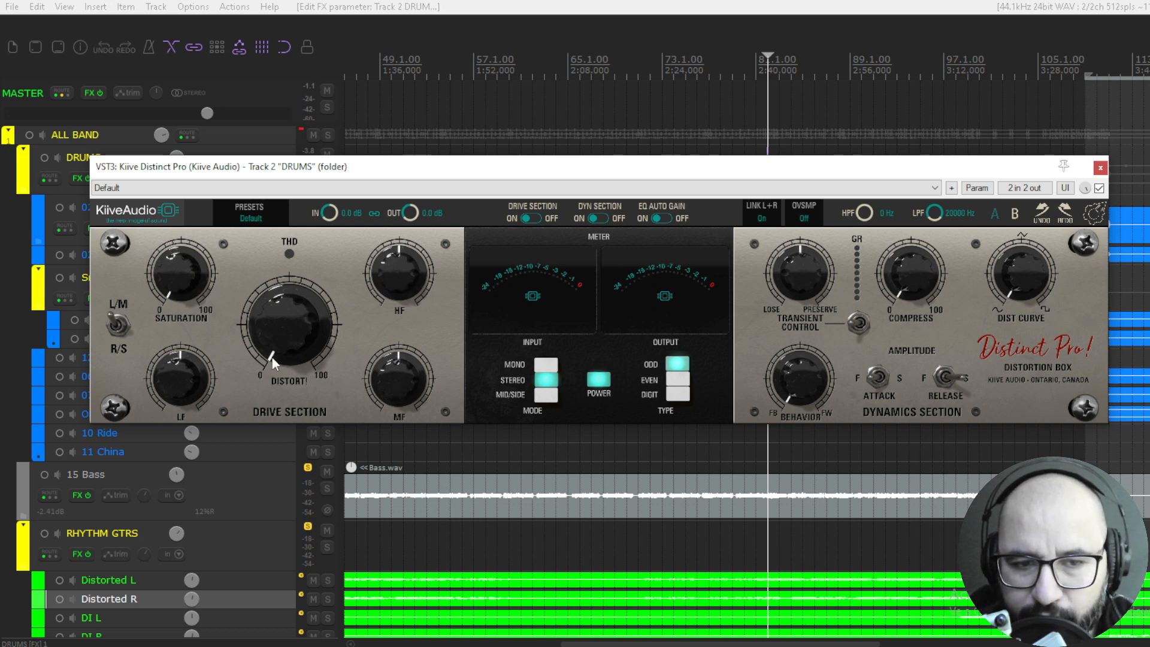
Audition a drive tone on the playing drums with HF at 10, high Saturation and Distort at about half.
{"action": "left_click_drag", "start_coordinate": [404, 310], "coordinate": [400, 258]}
{"action": "key", "text": "space"}
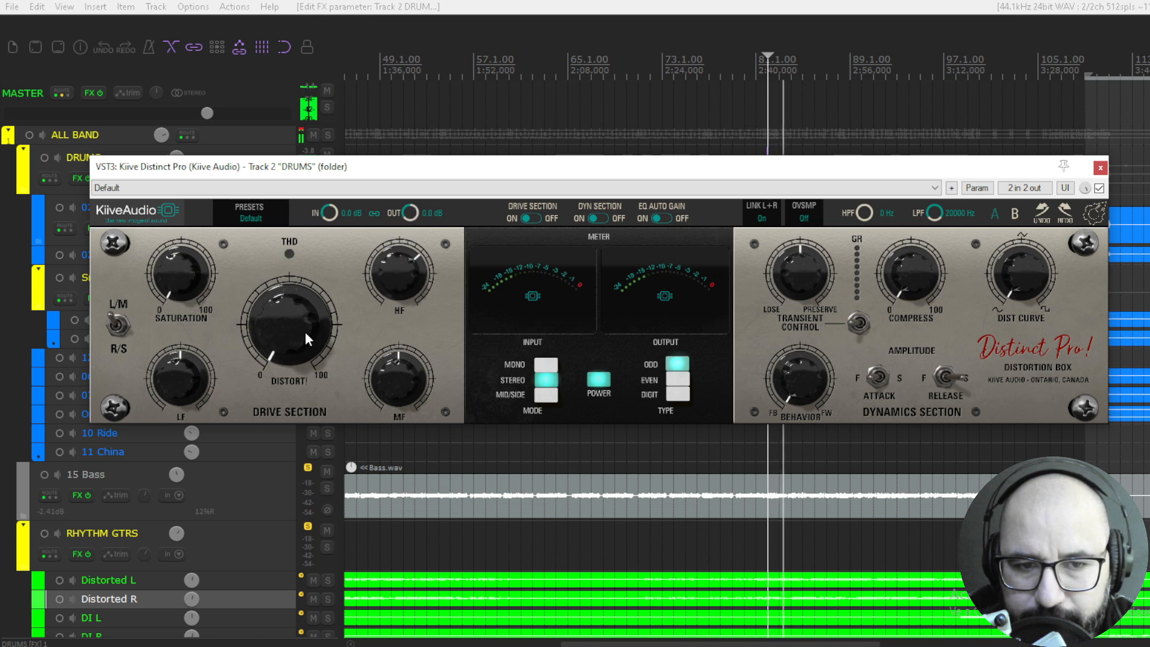
{"action": "left_click_drag", "start_coordinate": [304, 332], "coordinate": [318, 239]}
{"action": "left_click_drag", "start_coordinate": [395, 270], "coordinate": [400, 238]}
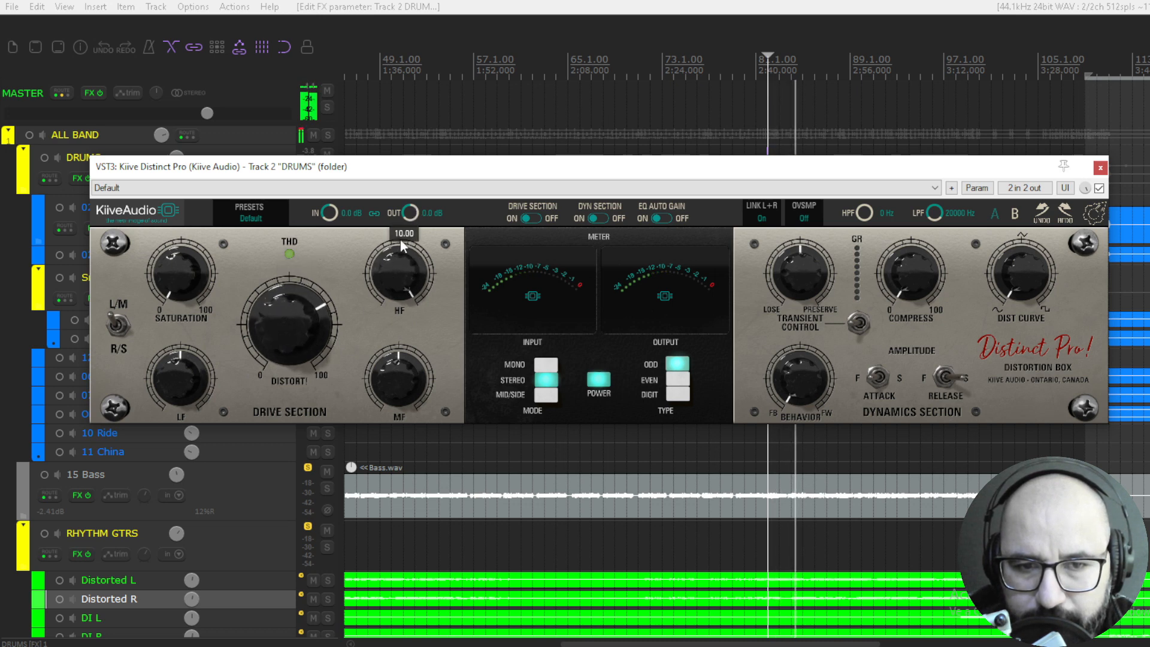
{"action": "left_click_drag", "start_coordinate": [173, 273], "coordinate": [176, 237]}
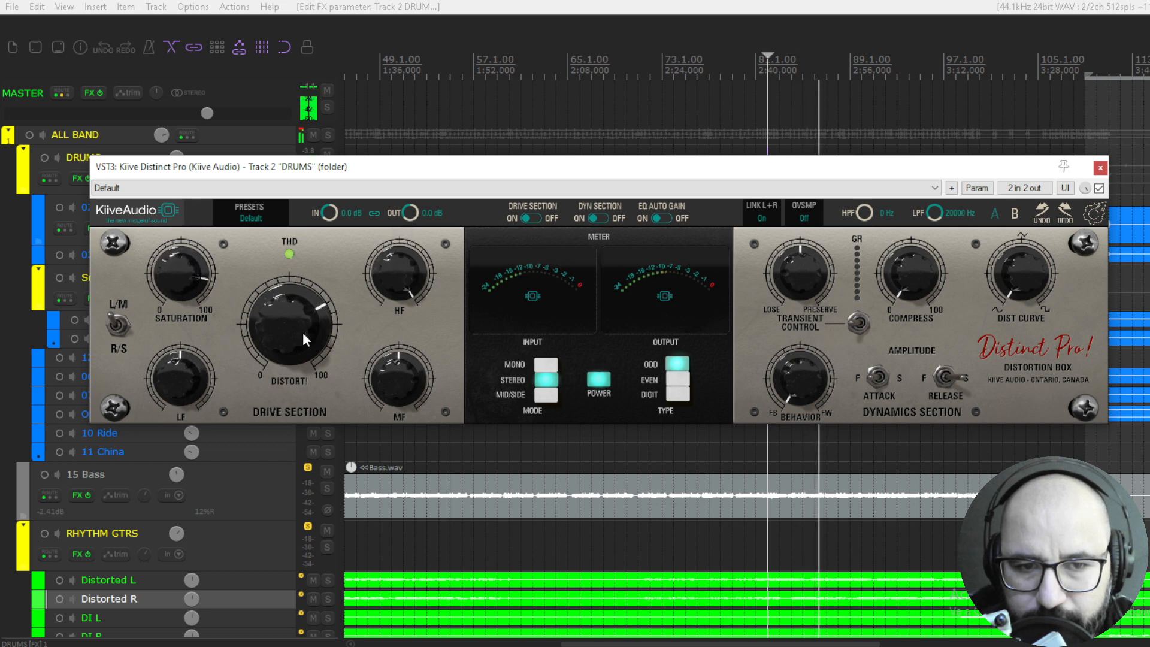
{"action": "left_click_drag", "start_coordinate": [303, 331], "coordinate": [308, 348]}
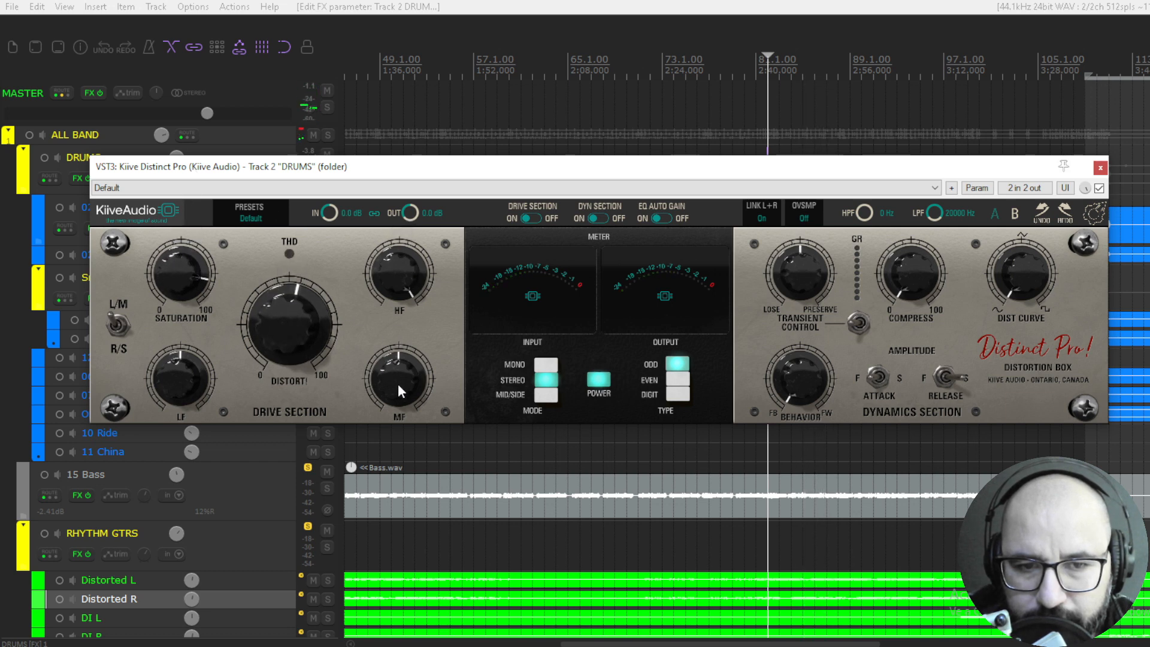
Raise the MF band and compare HF at its minimum and maximum during playback.
{"action": "left_click_drag", "start_coordinate": [398, 383], "coordinate": [396, 364]}
{"action": "left_click_drag", "start_coordinate": [390, 282], "coordinate": [392, 419]}
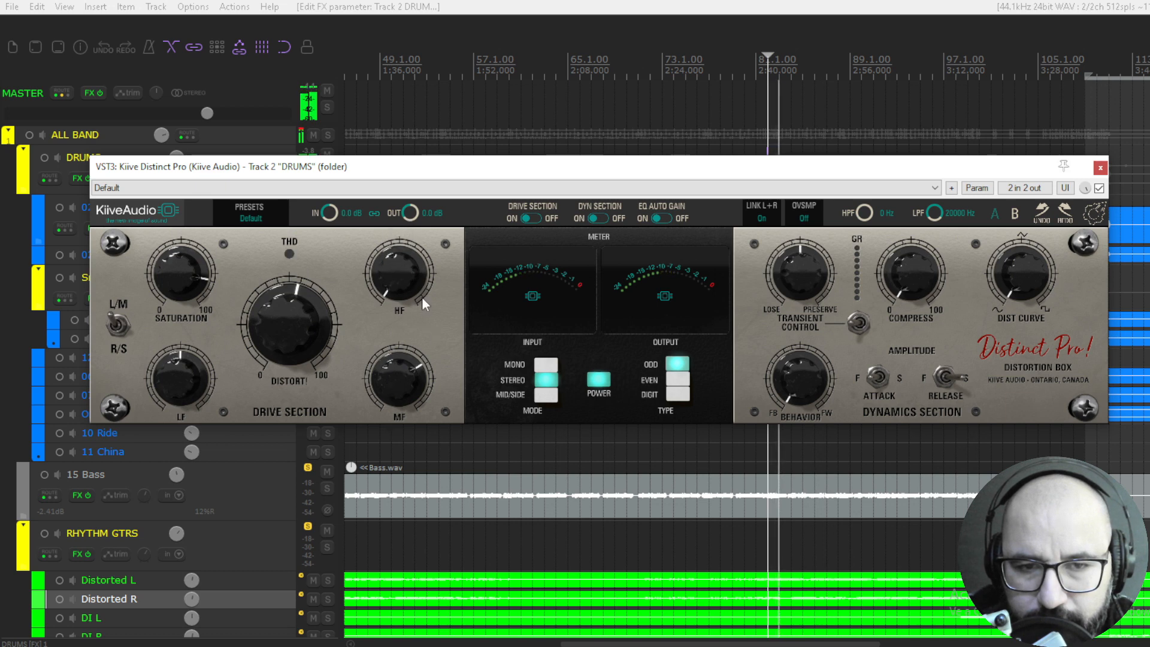
{"action": "left_click_drag", "start_coordinate": [409, 223], "coordinate": [409, 142]}
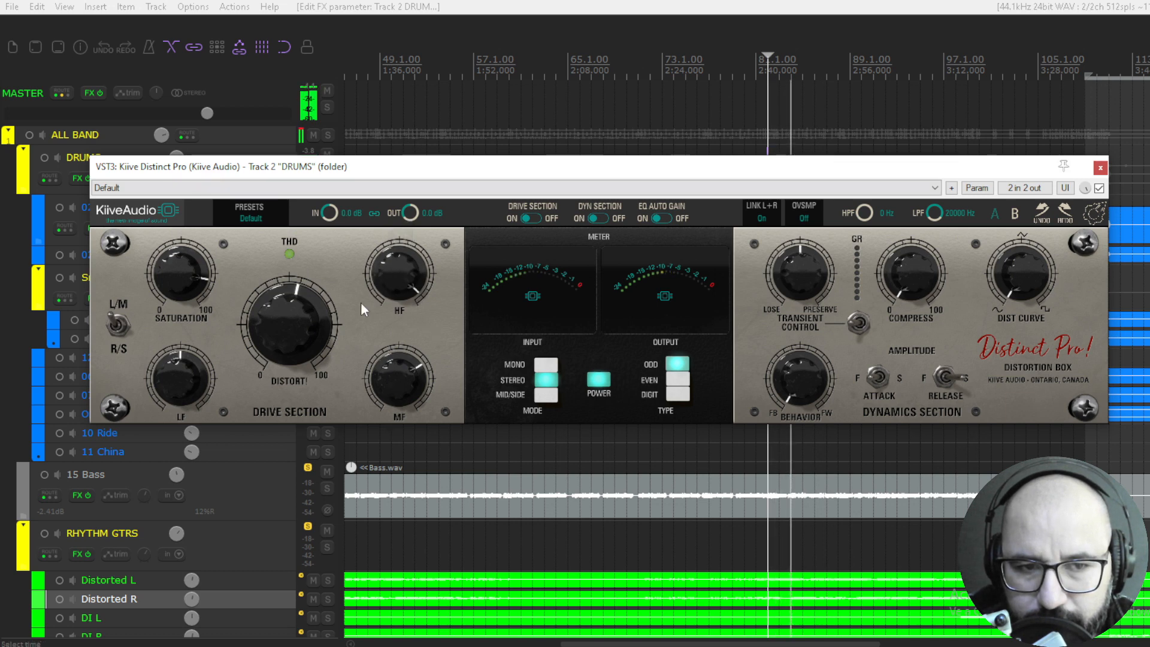
Boost the LF band, re-centre MF and try different HF amounts on the drums, then stop playback.
{"action": "mouse_move", "coordinate": [188, 372]}
{"action": "left_mouse_down"}
{"action": "mouse_move", "coordinate": [191, 316]}
{"action": "mouse_move", "coordinate": [183, 362]}
{"action": "left_mouse_up"}
{"action": "mouse_move", "coordinate": [392, 372]}
{"action": "left_mouse_down"}
{"action": "mouse_move", "coordinate": [405, 357]}
{"action": "mouse_move", "coordinate": [385, 413]}
{"action": "mouse_move", "coordinate": [393, 386]}
{"action": "left_mouse_up"}
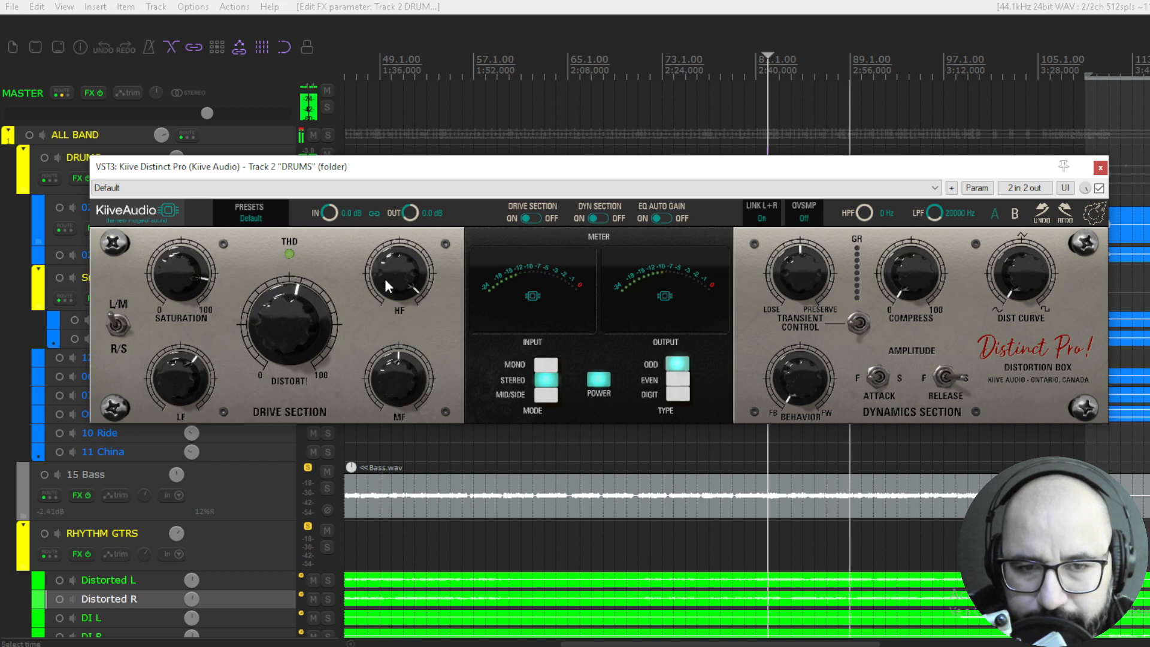
{"action": "left_click_drag", "start_coordinate": [386, 282], "coordinate": [404, 509]}
{"action": "key", "text": "space"}
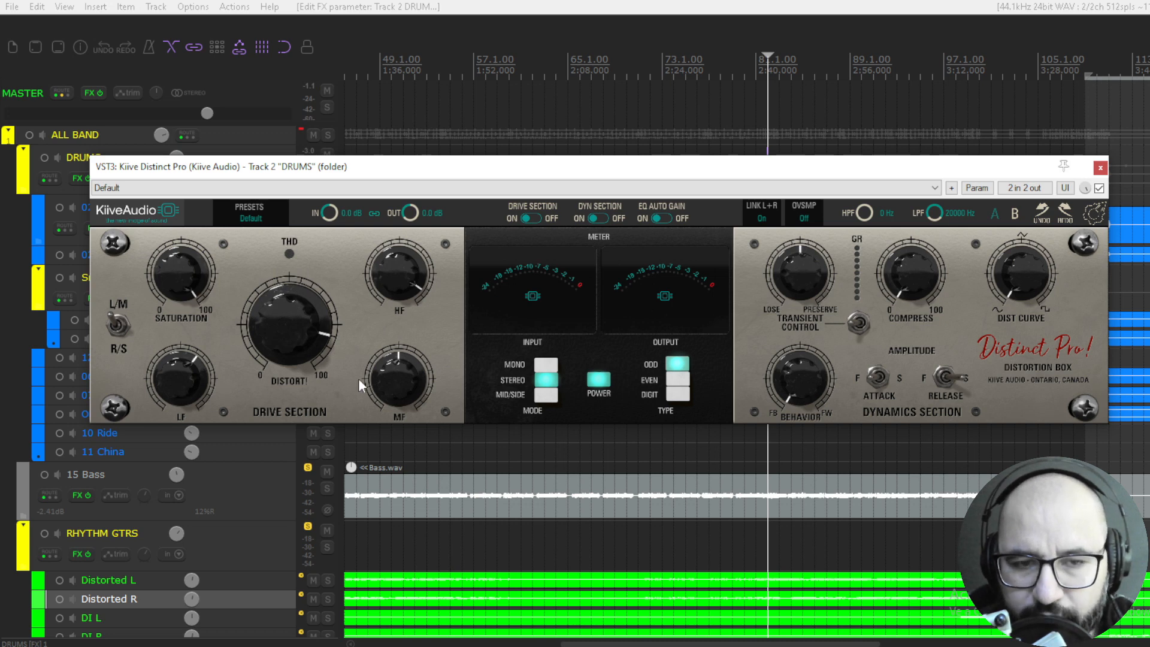
Turn HF down to its minimum and play the drums with Saturation at maximum and LF at 10.
{"action": "left_click_drag", "start_coordinate": [401, 262], "coordinate": [399, 276]}
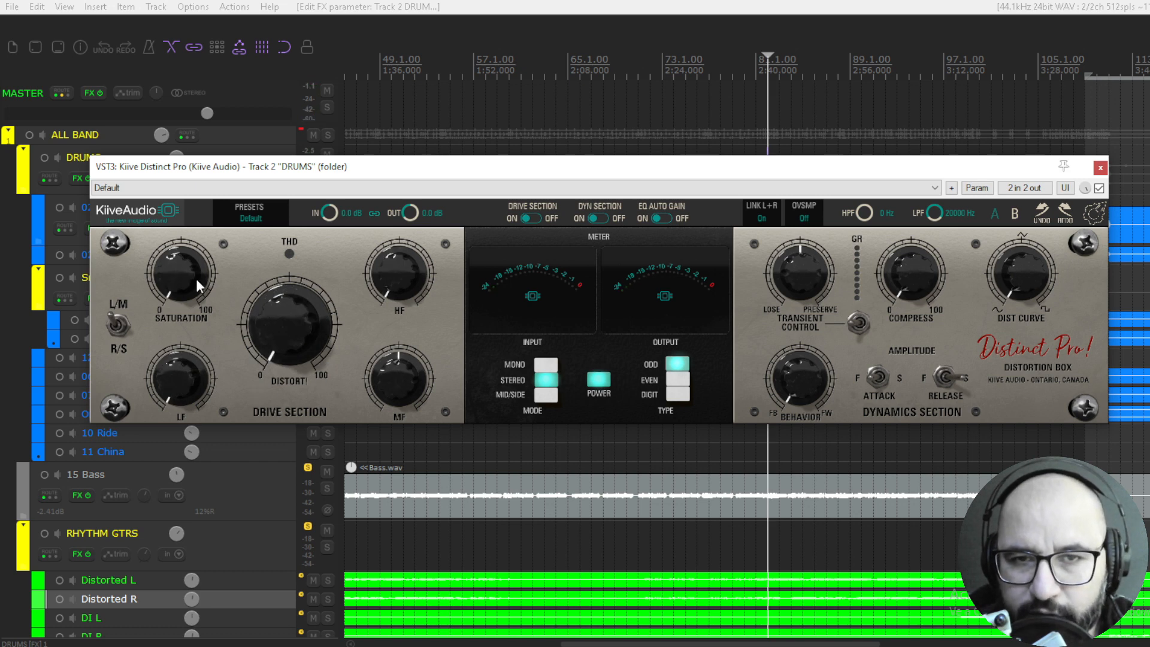
{"action": "key", "text": "space"}
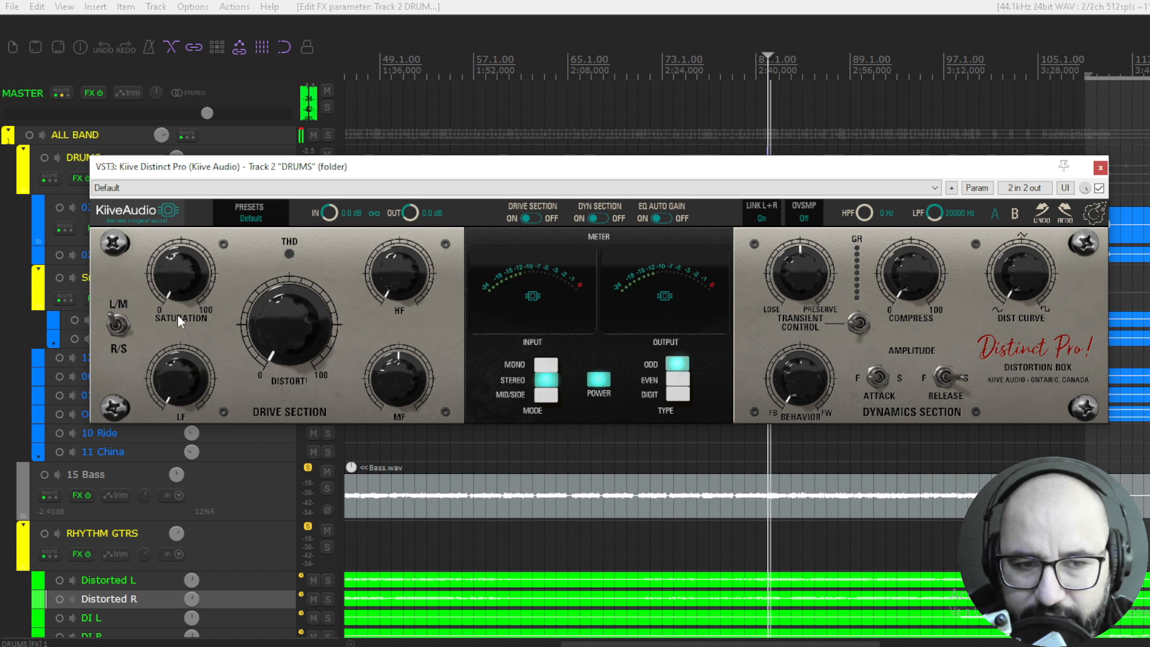
{"action": "left_click_drag", "start_coordinate": [177, 314], "coordinate": [199, 164]}
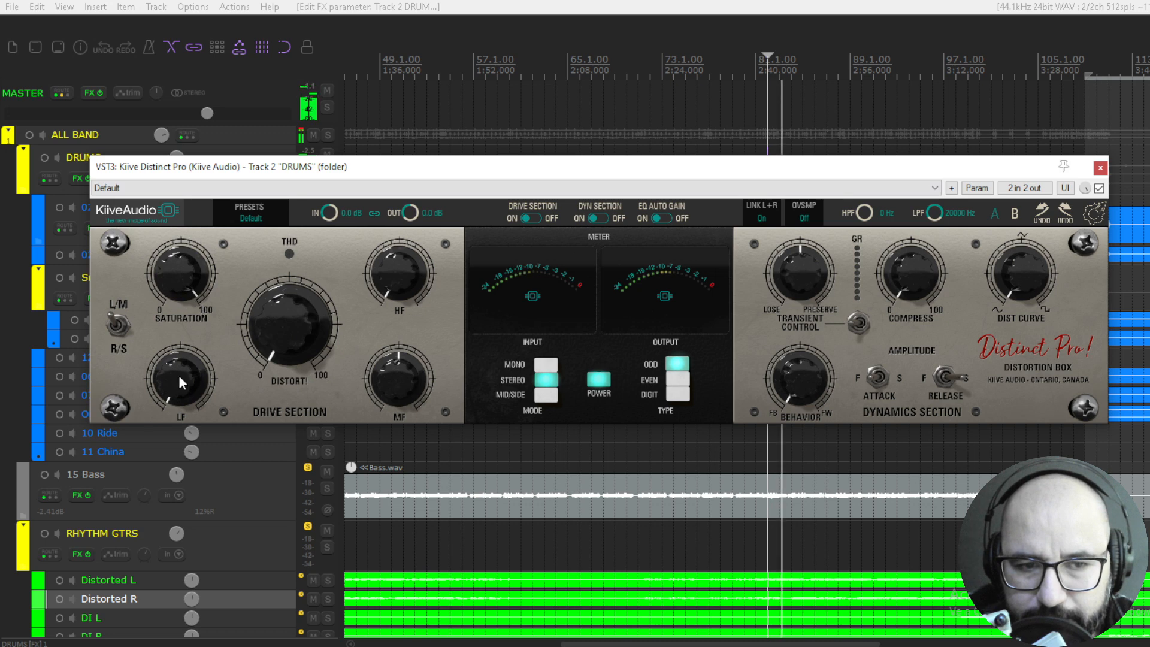
{"action": "left_click_drag", "start_coordinate": [178, 375], "coordinate": [193, 226]}
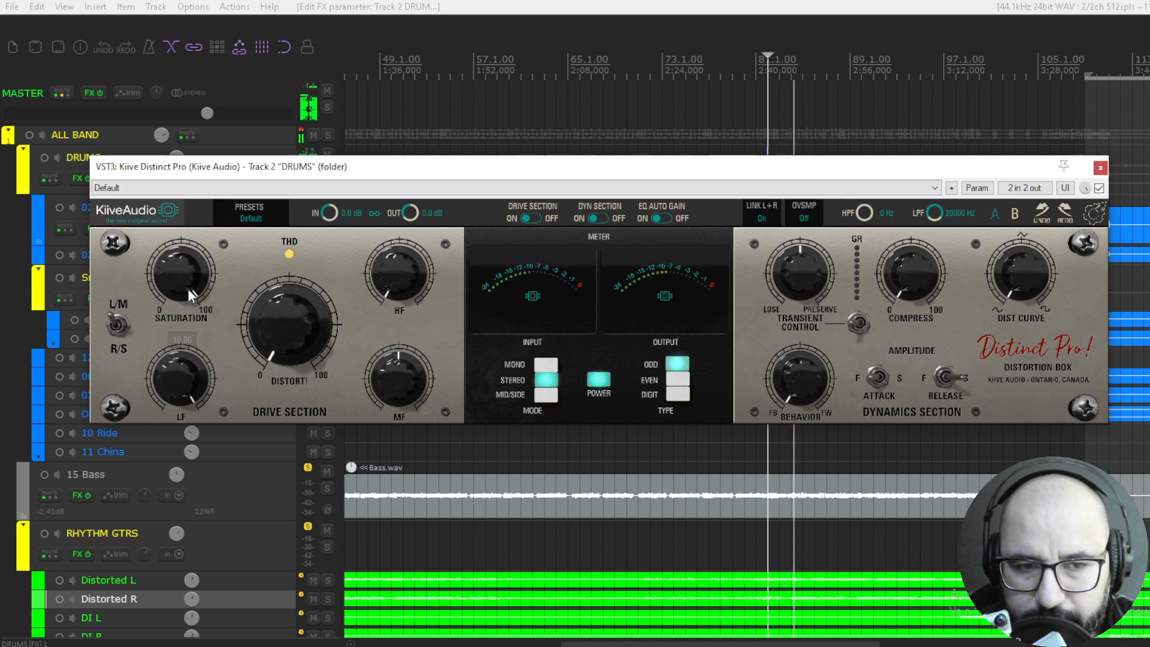
Push Distort to near maximum, then return Distort and Saturation to zero and stop playback.
{"action": "left_click_drag", "start_coordinate": [293, 275], "coordinate": [311, 138]}
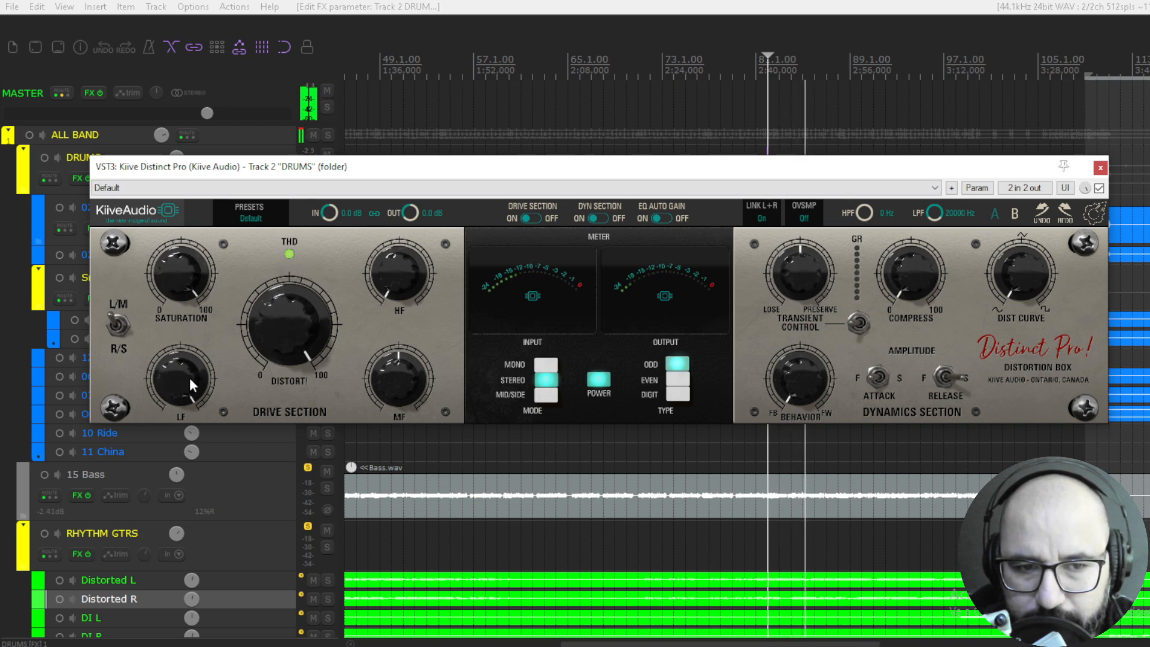
{"action": "double_click", "coordinate": [283, 336]}
{"action": "left_click_drag", "start_coordinate": [183, 278], "coordinate": [190, 440]}
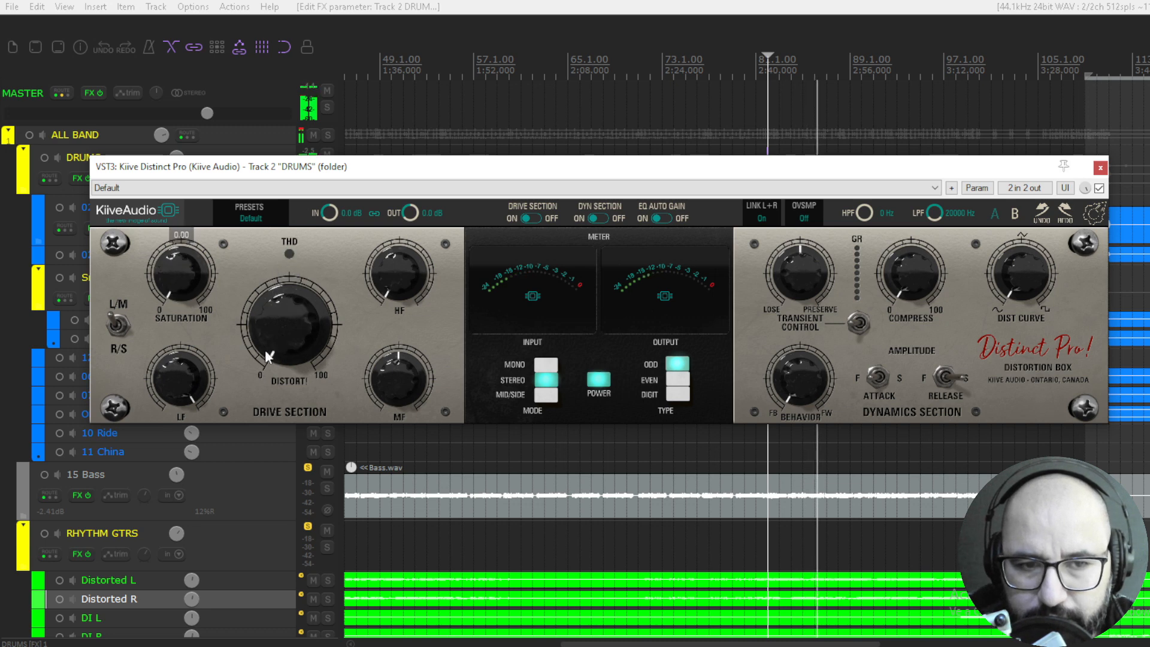
{"action": "key", "text": "space"}
Re-centre the HF and LF bands and set Saturation and Distort high for playback.
{"action": "left_click_drag", "start_coordinate": [183, 378], "coordinate": [188, 477]}
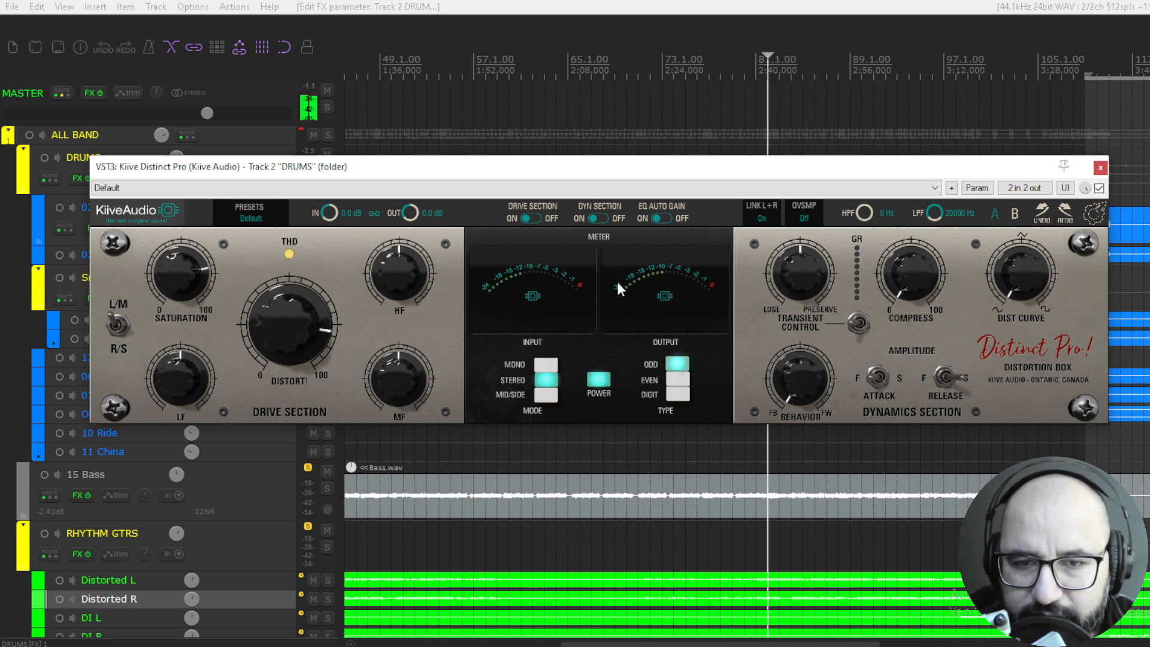
{"action": "key", "text": "space"}
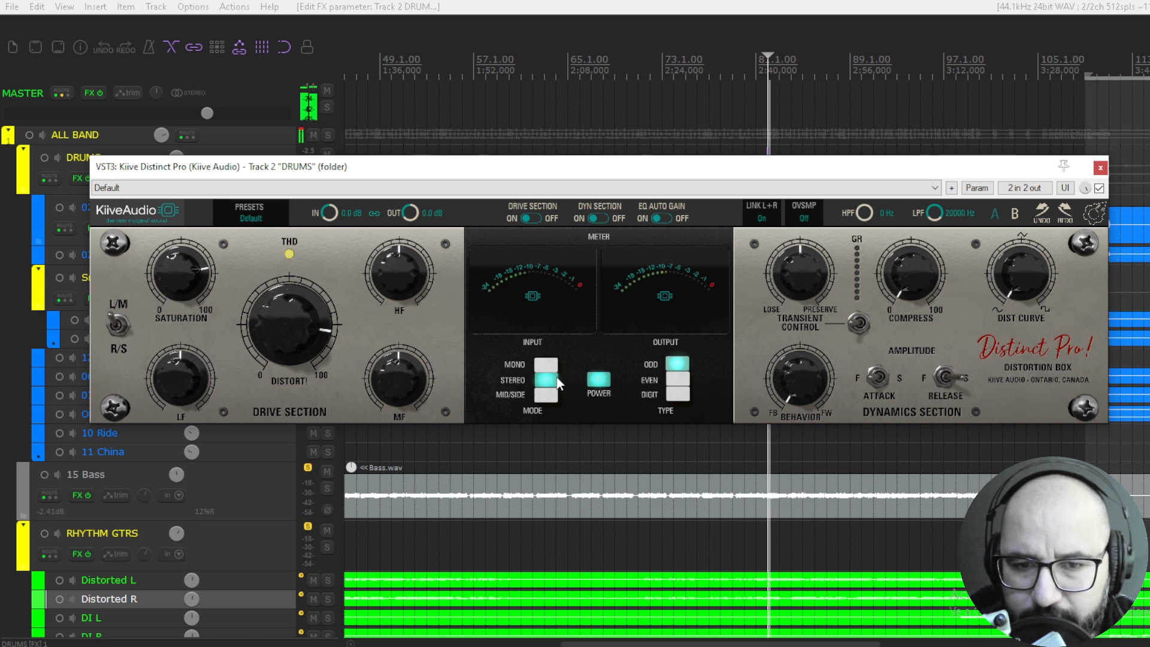
Compare the Mono, Stereo and Mid/Side modes on the playing drums, then stop playback and return to Stereo.
{"action": "left_click", "coordinate": [546, 364]}
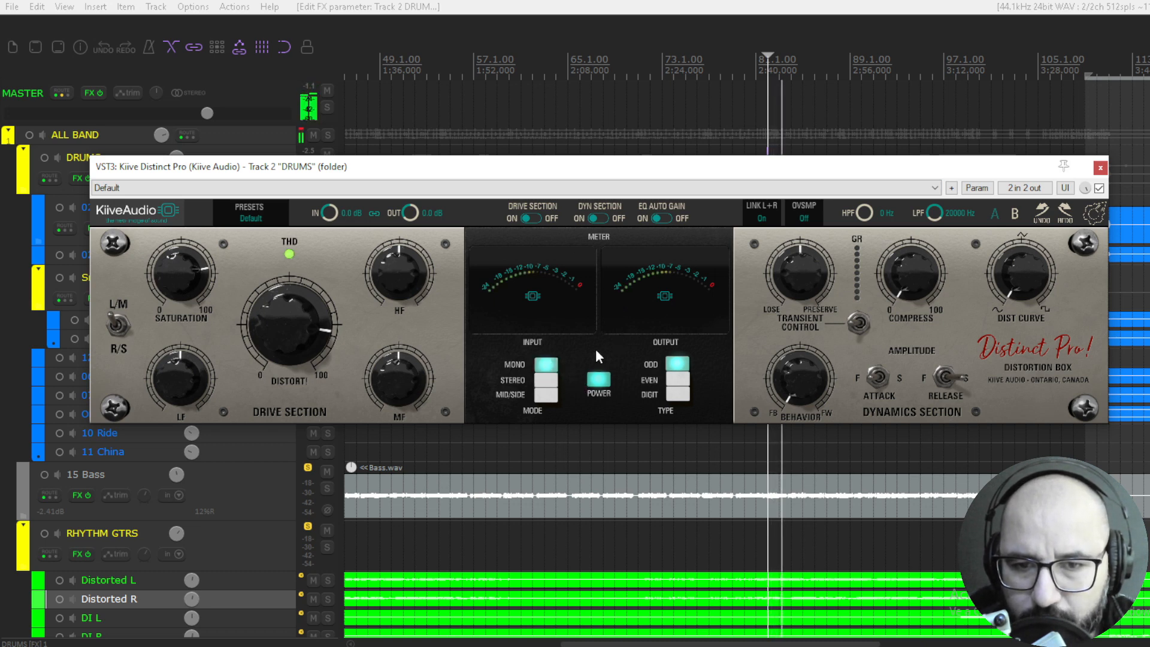
{"action": "left_click", "coordinate": [547, 379]}
{"action": "left_click", "coordinate": [552, 397]}
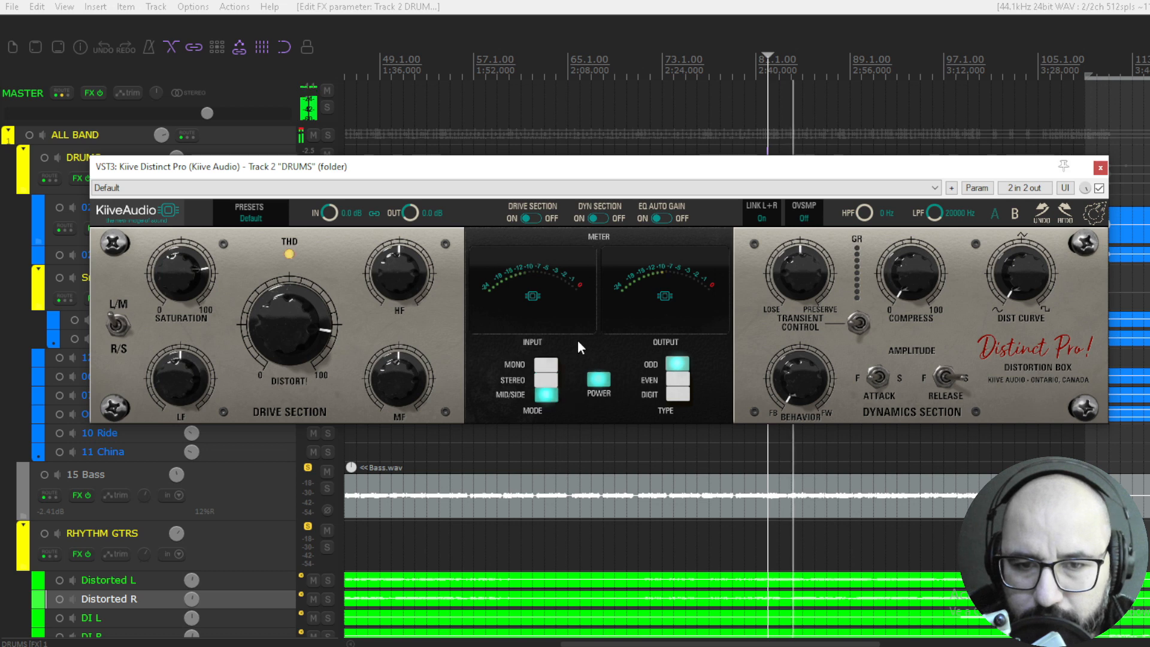
{"action": "key", "text": "space"}
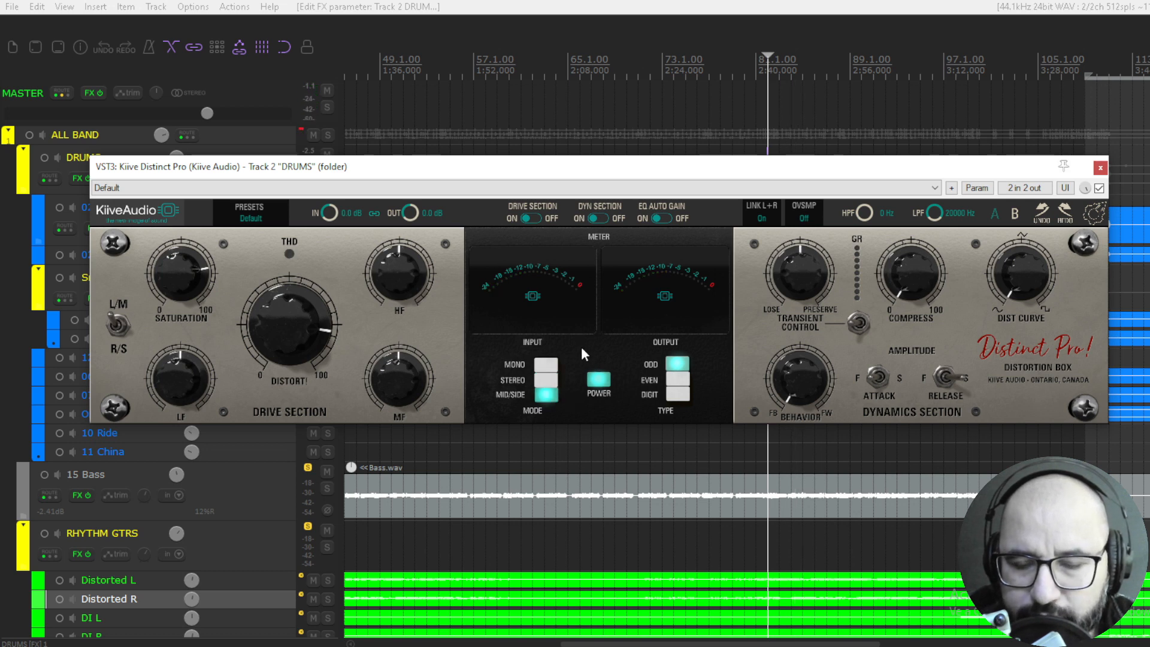
{"action": "left_click", "coordinate": [547, 380]}
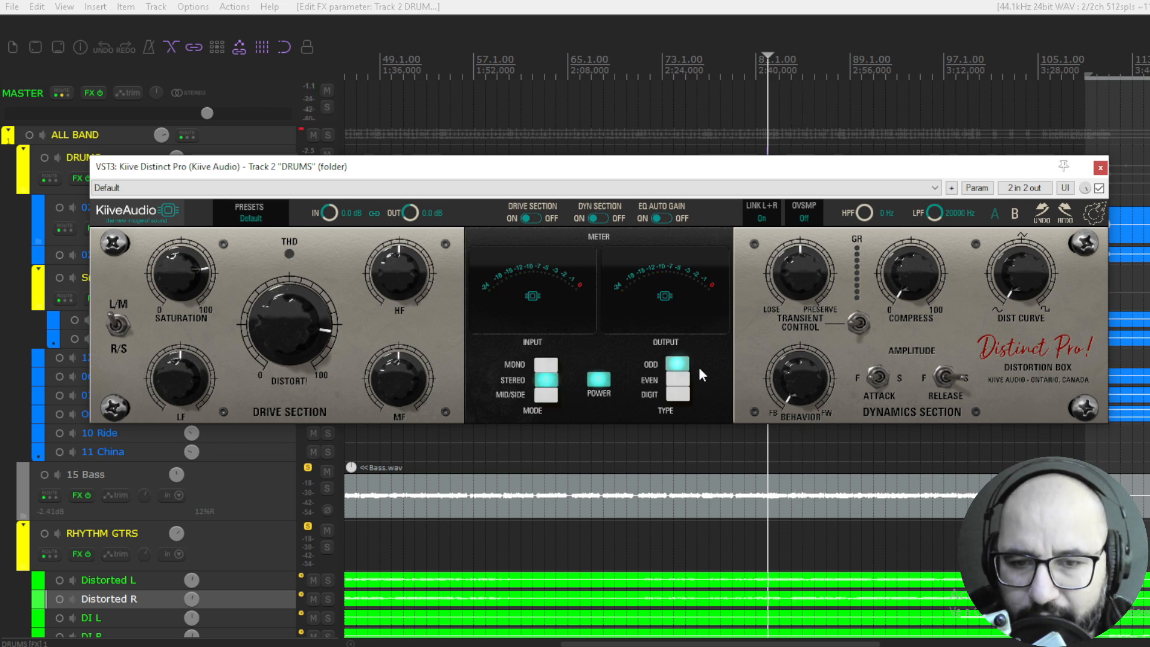
Play the drums and raise Saturation and Distort to their maximum.
{"action": "key", "text": "space"}
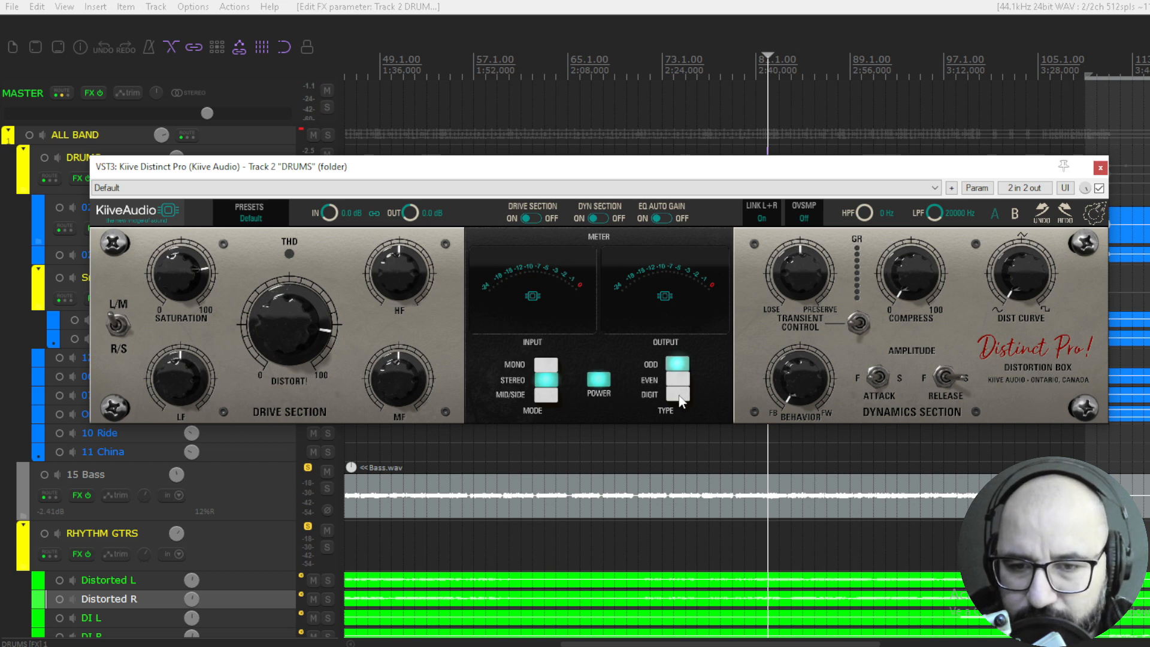
{"action": "key", "text": "space"}
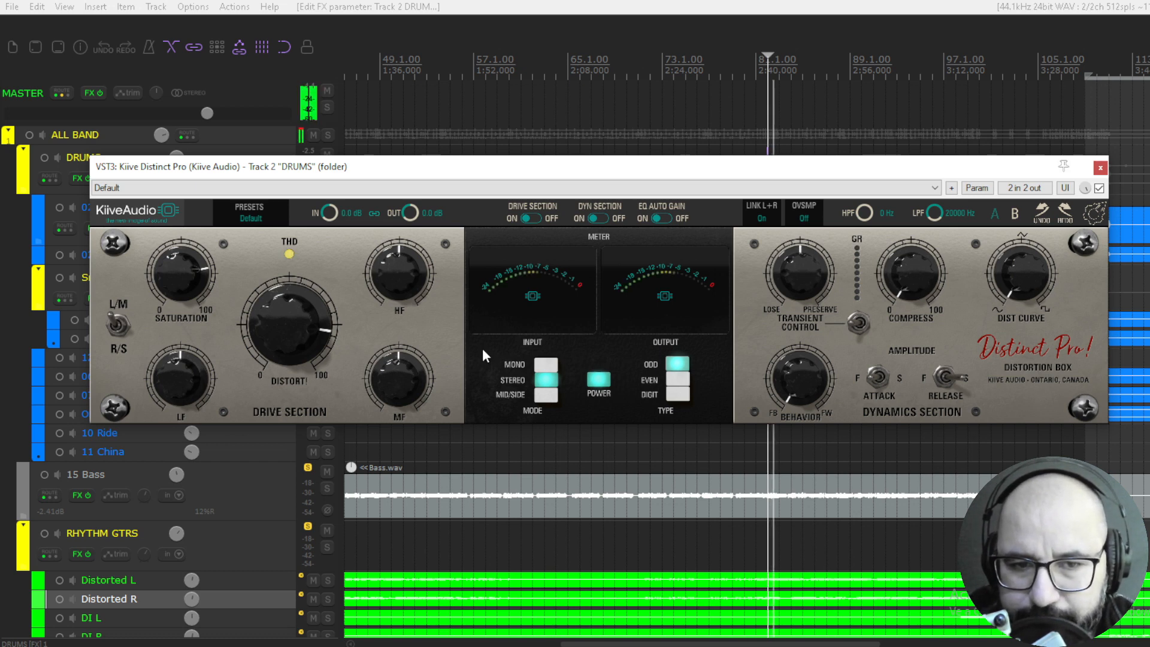
{"action": "left_click_drag", "start_coordinate": [260, 328], "coordinate": [197, 234]}
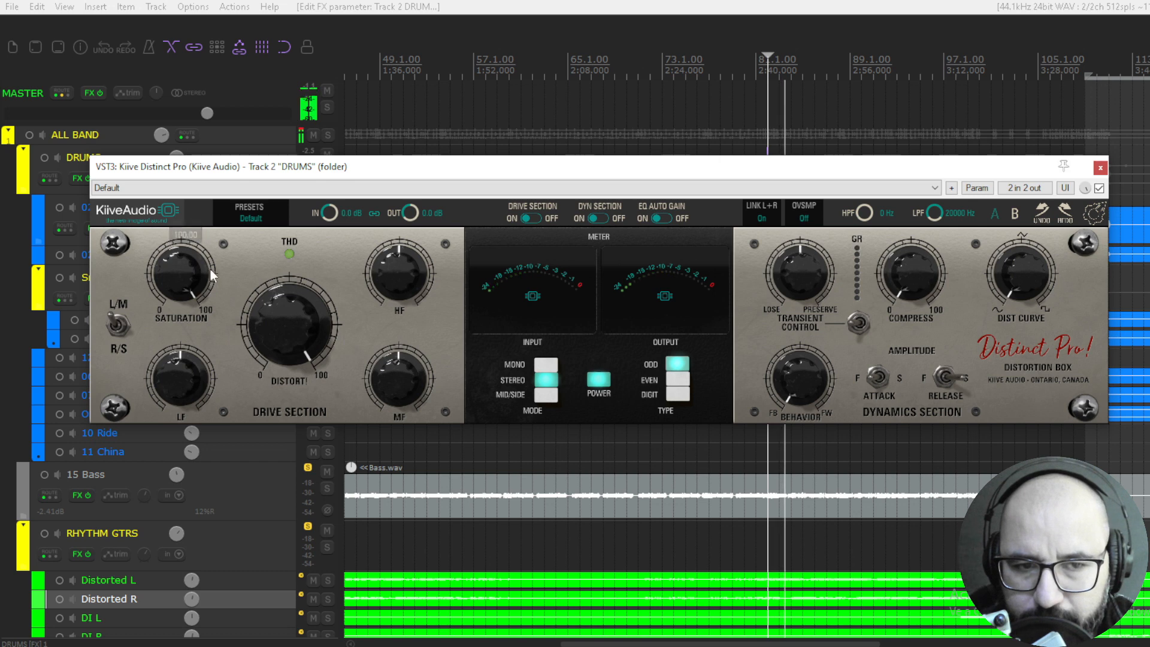
Compare the Even, Digit and Odd distortion types on the playing drums, then stop playback and return to Odd.
{"action": "left_click", "coordinate": [678, 379]}
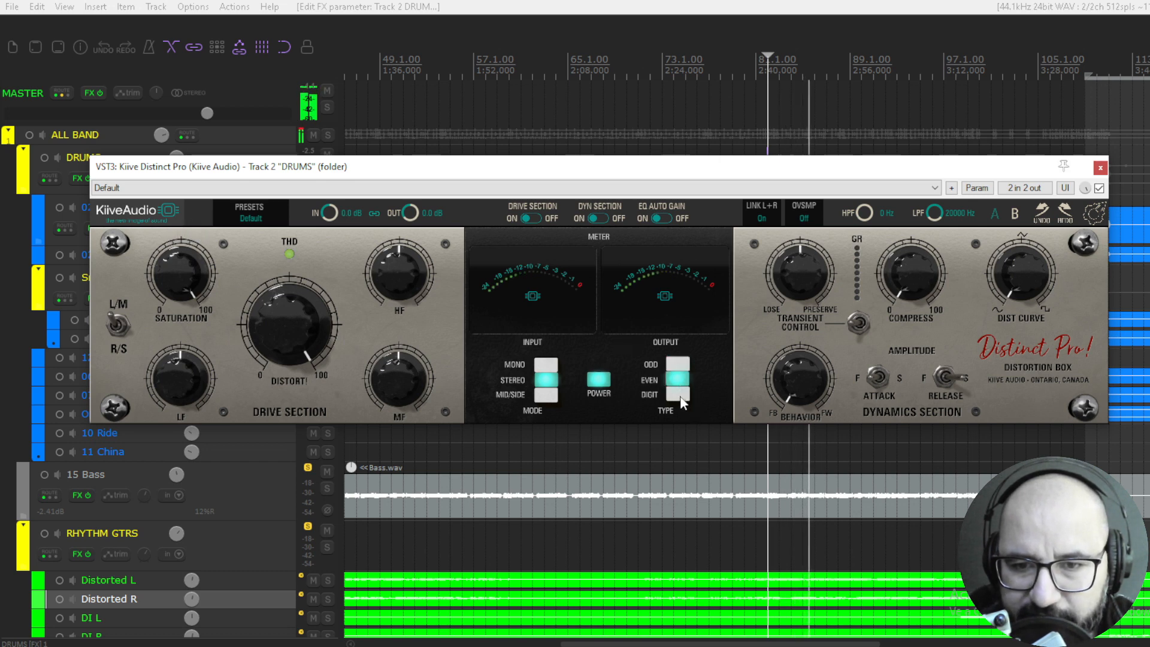
{"action": "left_click", "coordinate": [687, 397]}
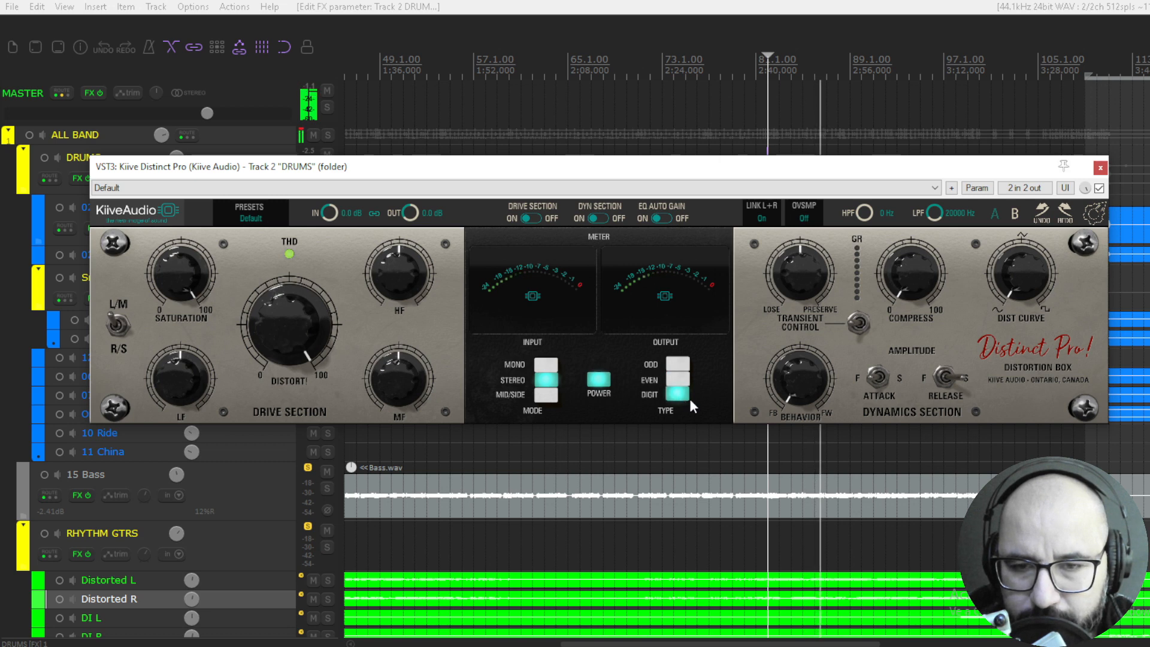
{"action": "left_click", "coordinate": [677, 369]}
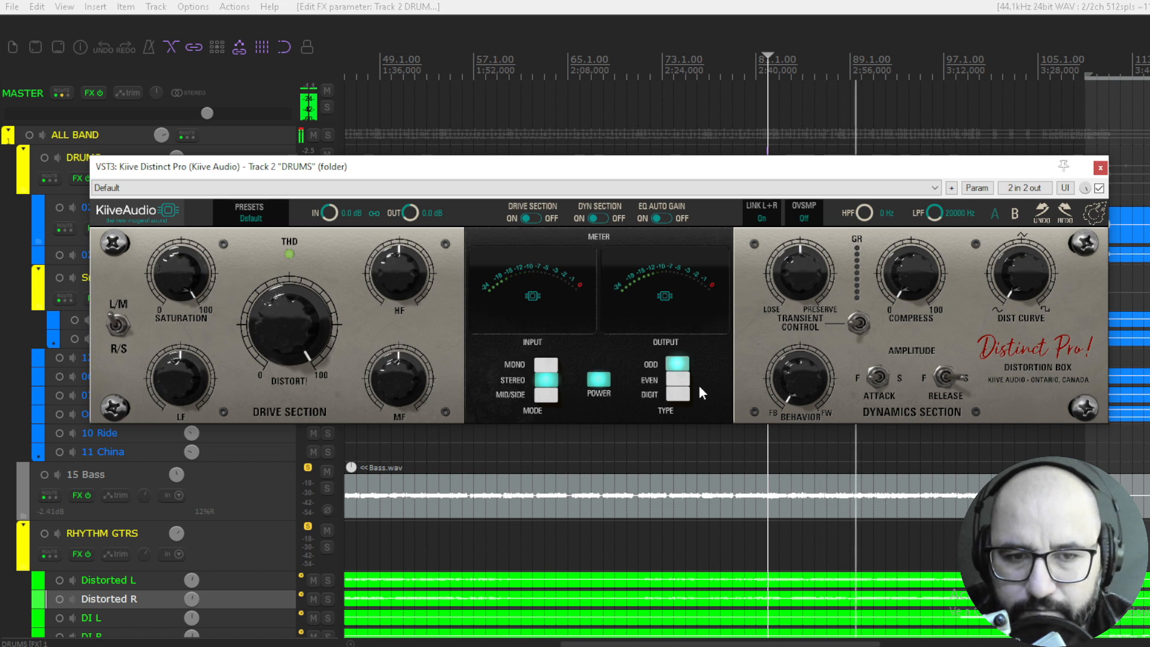
{"action": "left_click", "coordinate": [678, 379]}
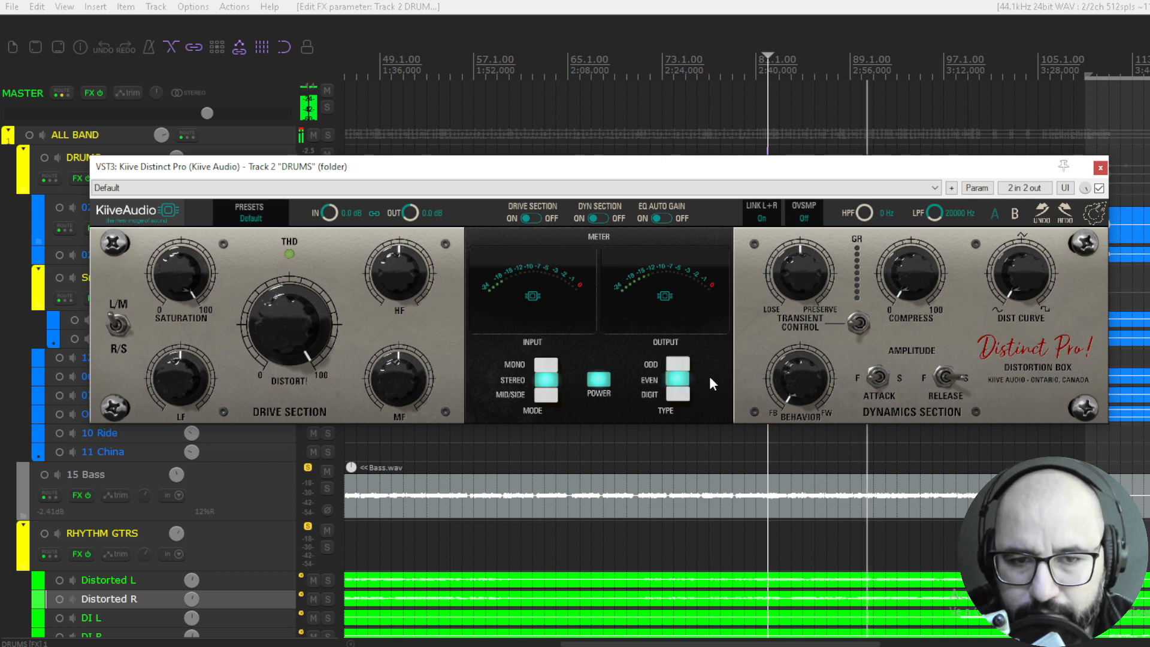
{"action": "key", "text": "space"}
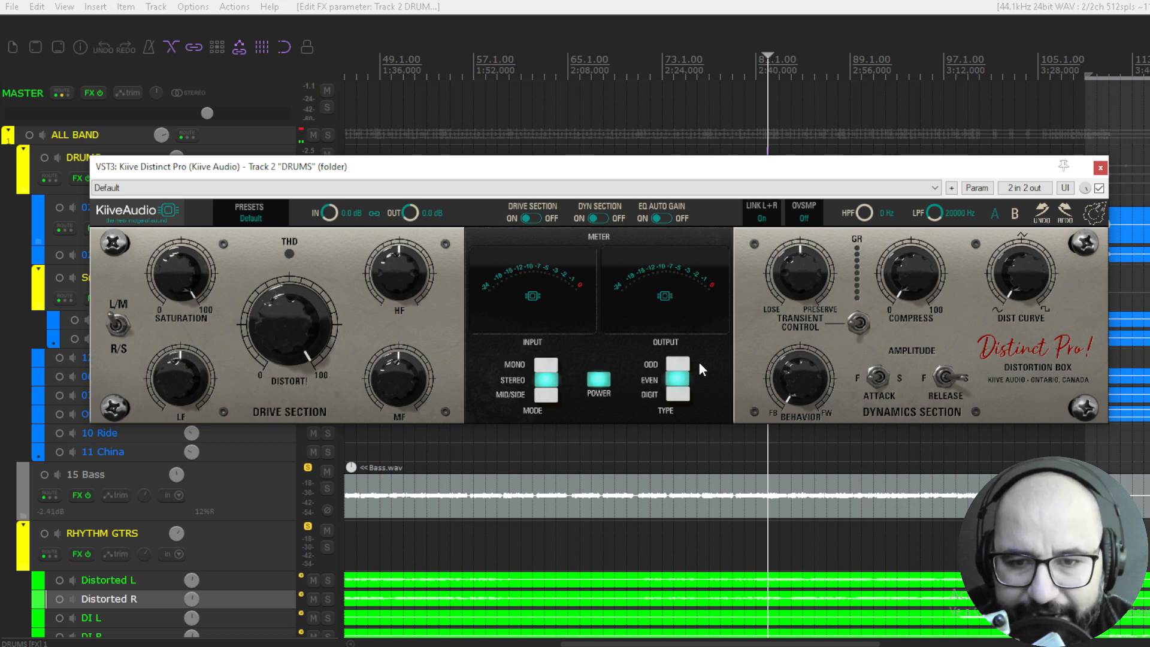
{"action": "left_click", "coordinate": [684, 364]}
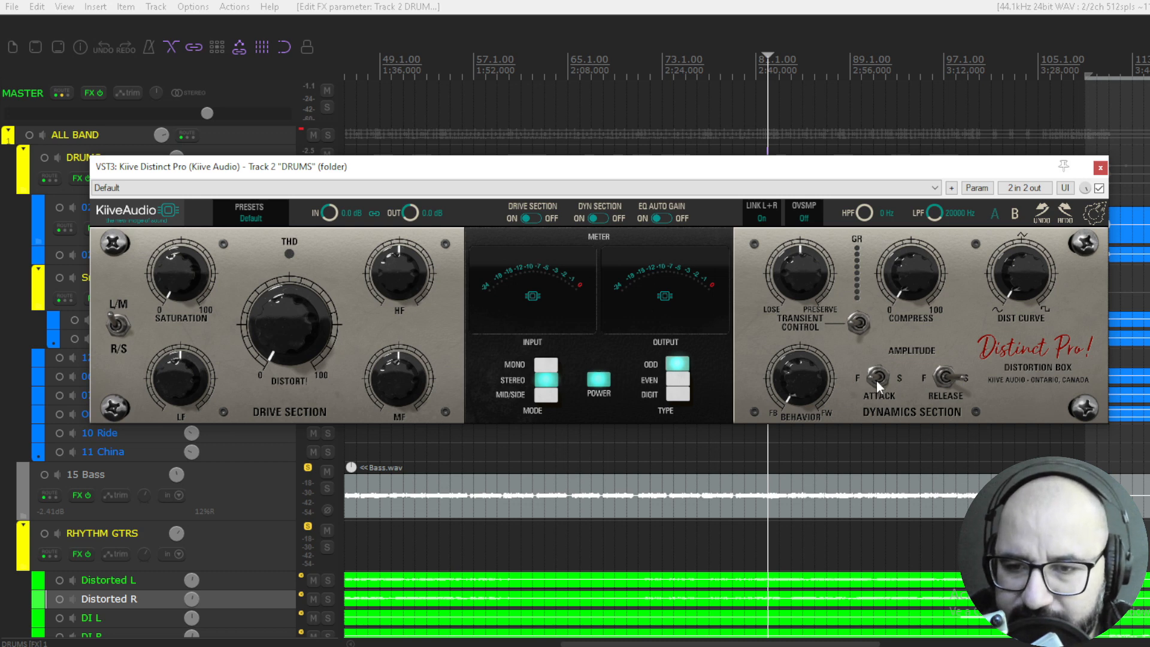
Set Release to its middle position and Attack to slow, and audition the drums with Compress raised to near maximum.
{"action": "left_click", "coordinate": [931, 377]}
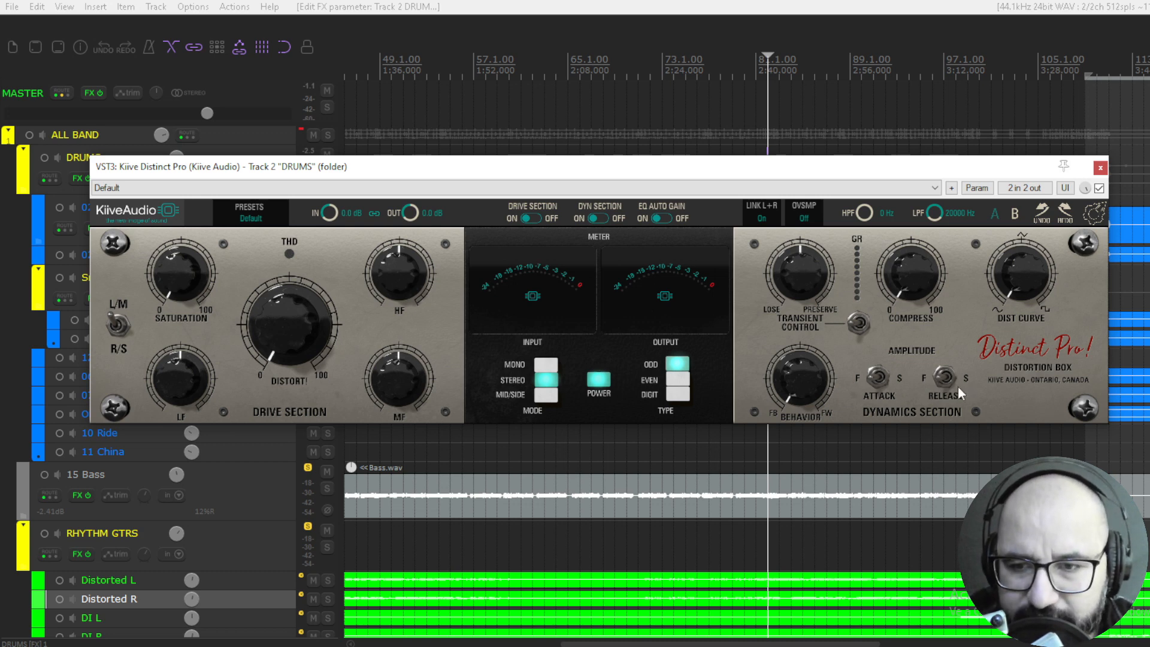
{"action": "left_click", "coordinate": [883, 376]}
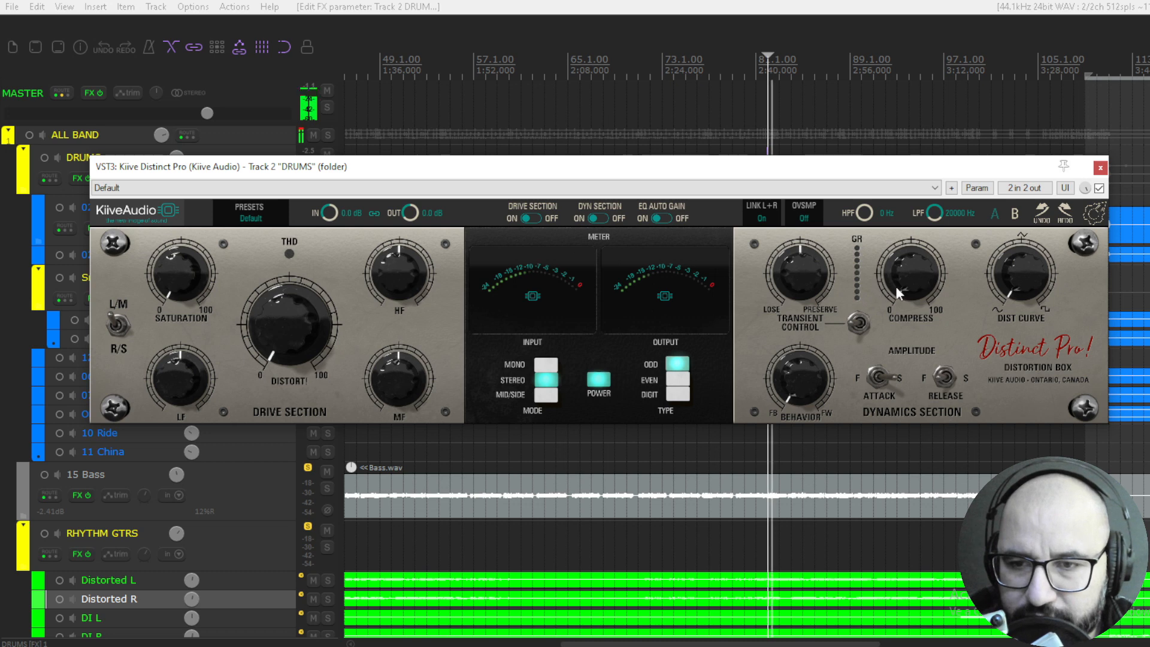
{"action": "left_click_drag", "start_coordinate": [904, 275], "coordinate": [921, 153]}
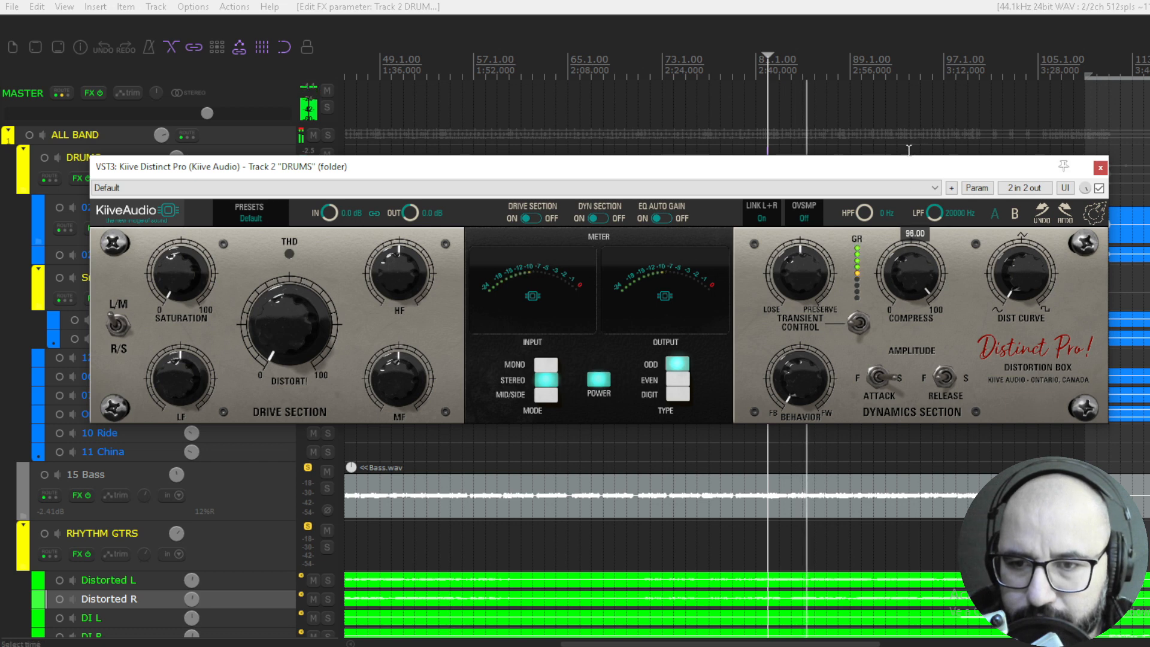
{"action": "key", "text": "space"}
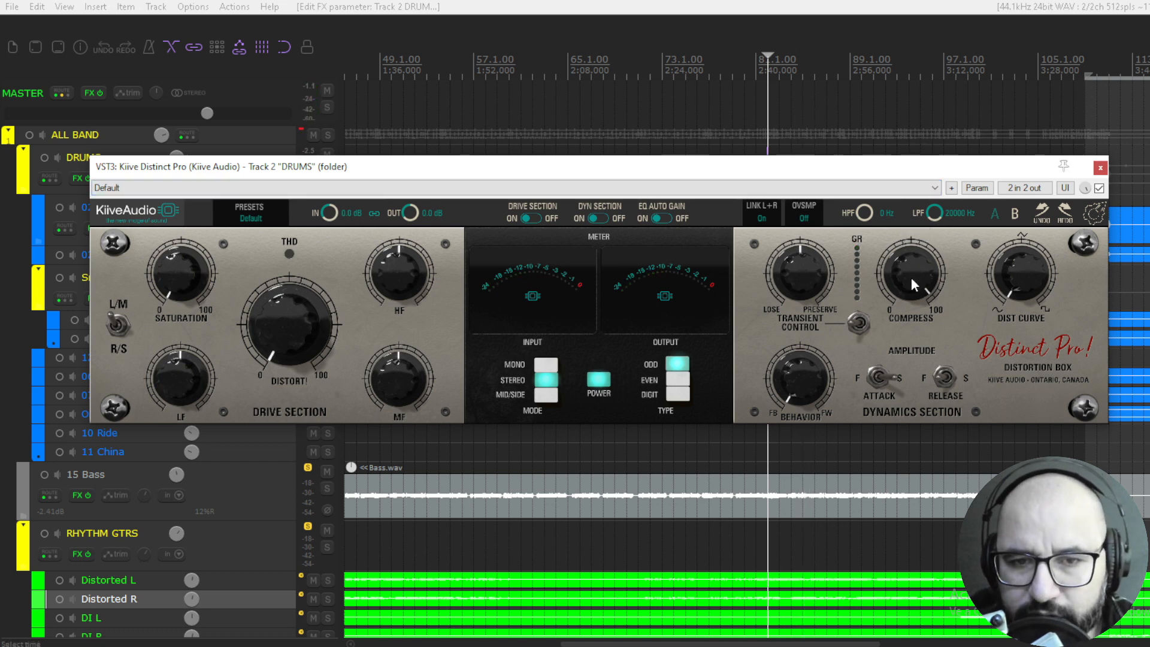
{"action": "key", "text": "space"}
{"action": "left_click_drag", "start_coordinate": [912, 280], "coordinate": [916, 264]}
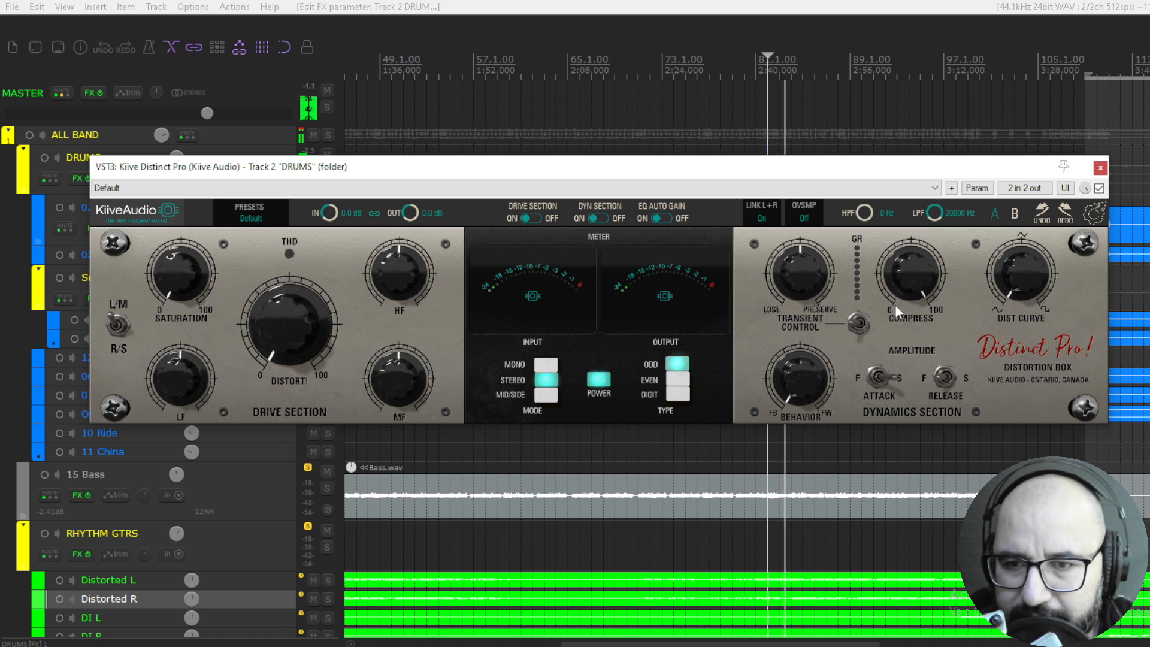
{"action": "key", "text": "space"}
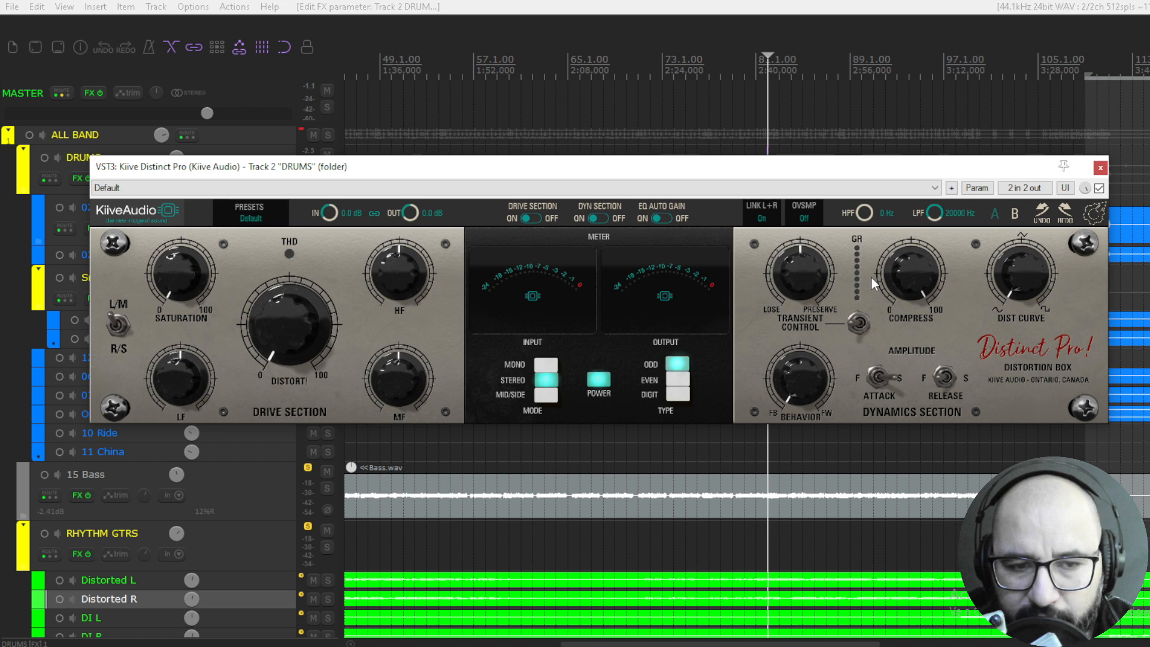
Play the drums and sweep Transient Control down towards Lose, then up to near Preserve.
{"action": "key", "text": "space"}
{"action": "mouse_move", "coordinate": [800, 279]}
{"action": "left_click_drag", "start_coordinate": [800, 279], "coordinate": [804, 348]}
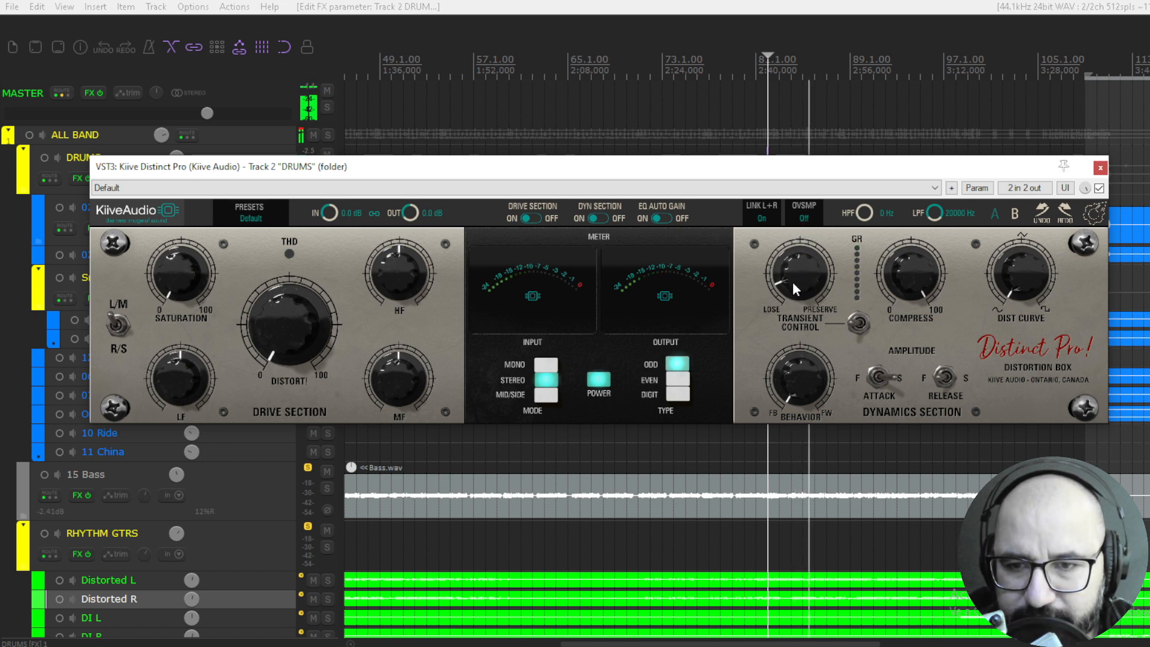
{"action": "left_click_drag", "start_coordinate": [792, 282], "coordinate": [815, 186]}
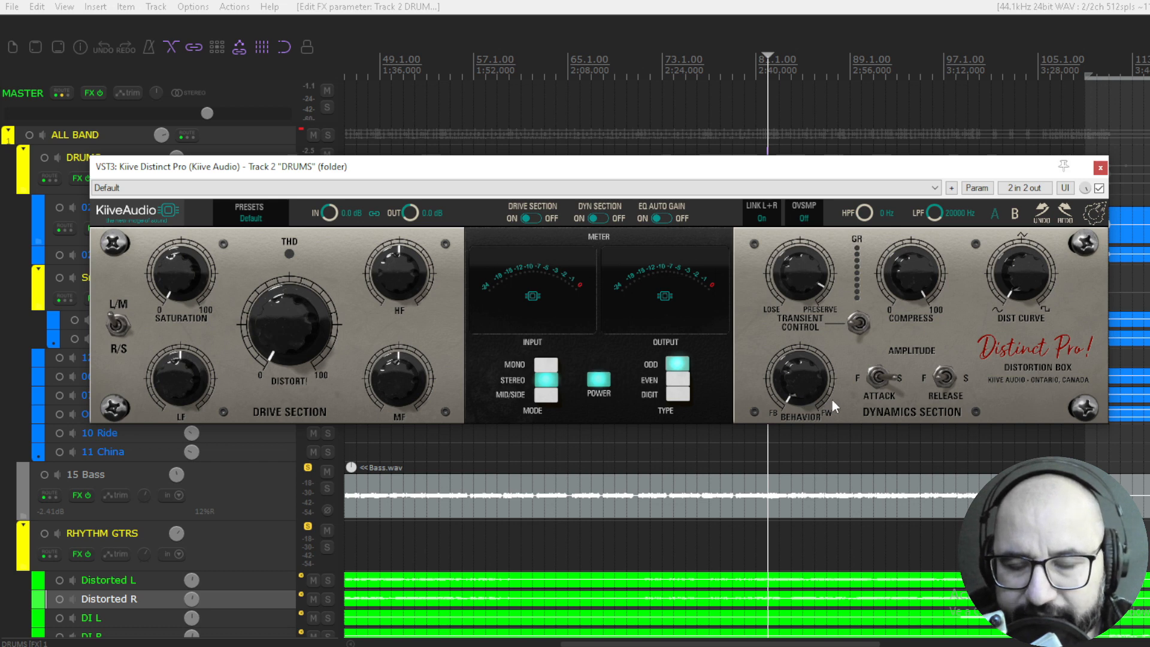
Sweep Behavior between FB and FW, then play the drums with it near FW and compare against the bypassed plugin.
{"action": "left_click_drag", "start_coordinate": [811, 380], "coordinate": [836, 358]}
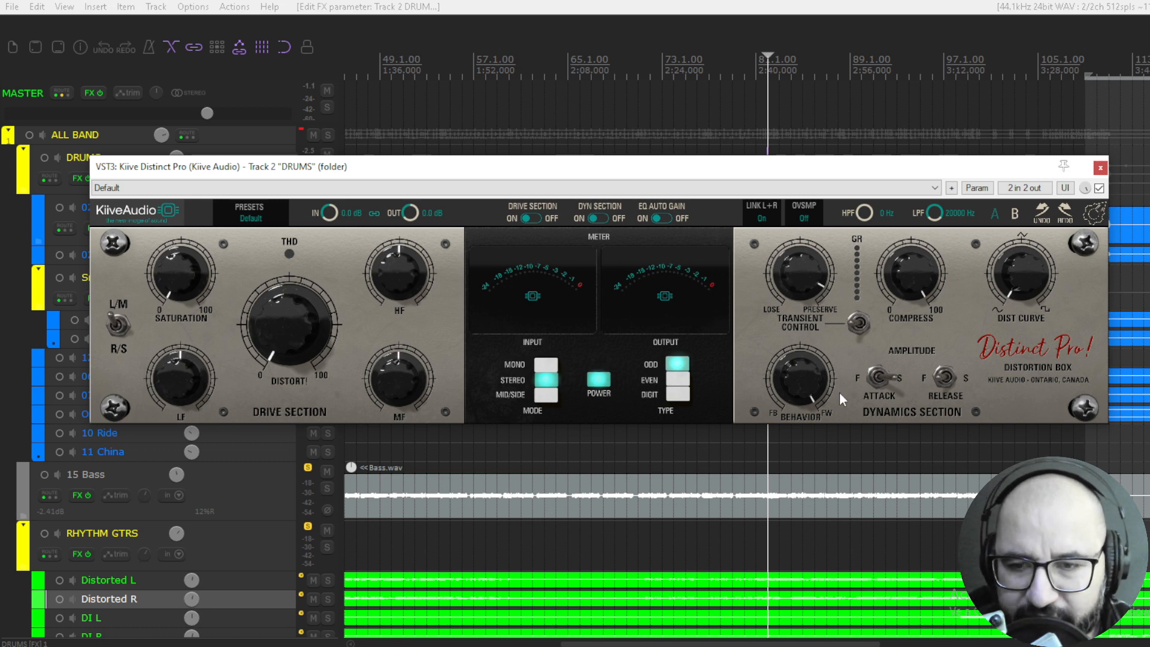
{"action": "left_click_drag", "start_coordinate": [804, 375], "coordinate": [810, 536]}
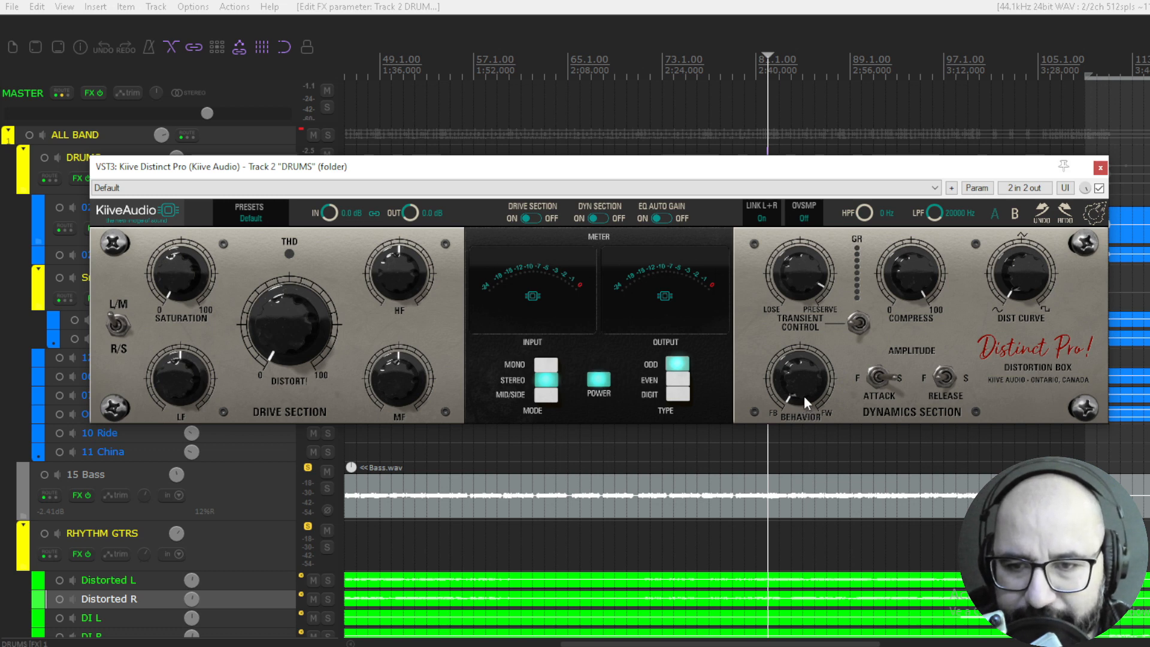
{"action": "key", "text": "space"}
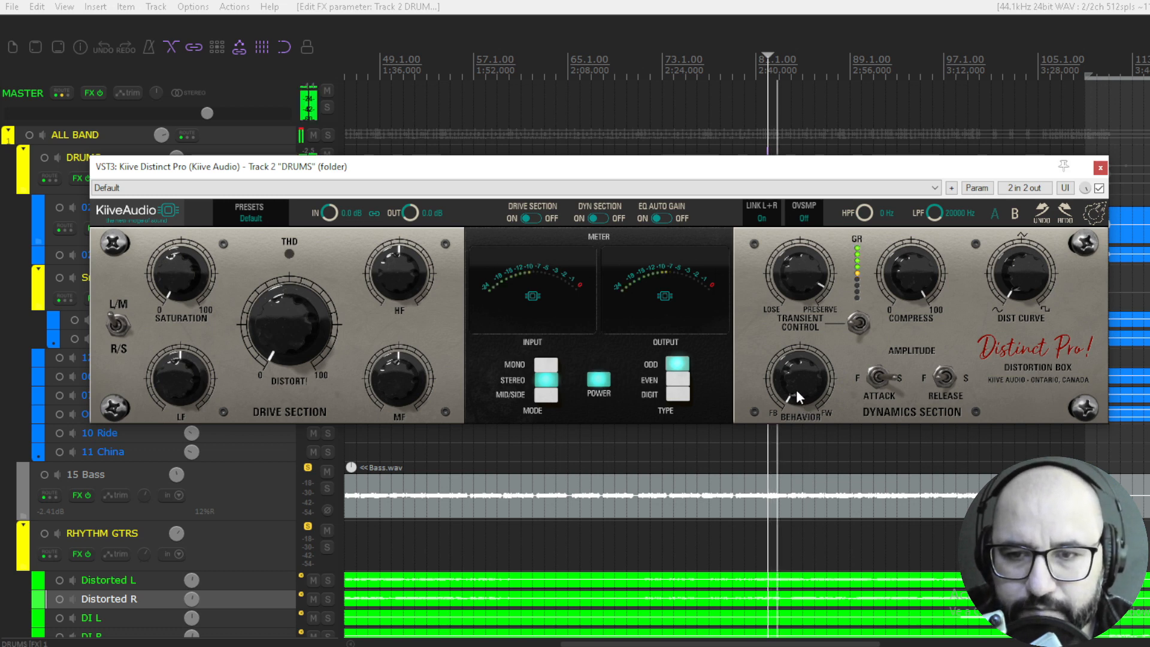
{"action": "mouse_move", "coordinate": [796, 389]}
{"action": "left_mouse_down"}
{"action": "mouse_move", "coordinate": [805, 235]}
{"action": "mouse_move", "coordinate": [805, 395]}
{"action": "left_mouse_up"}
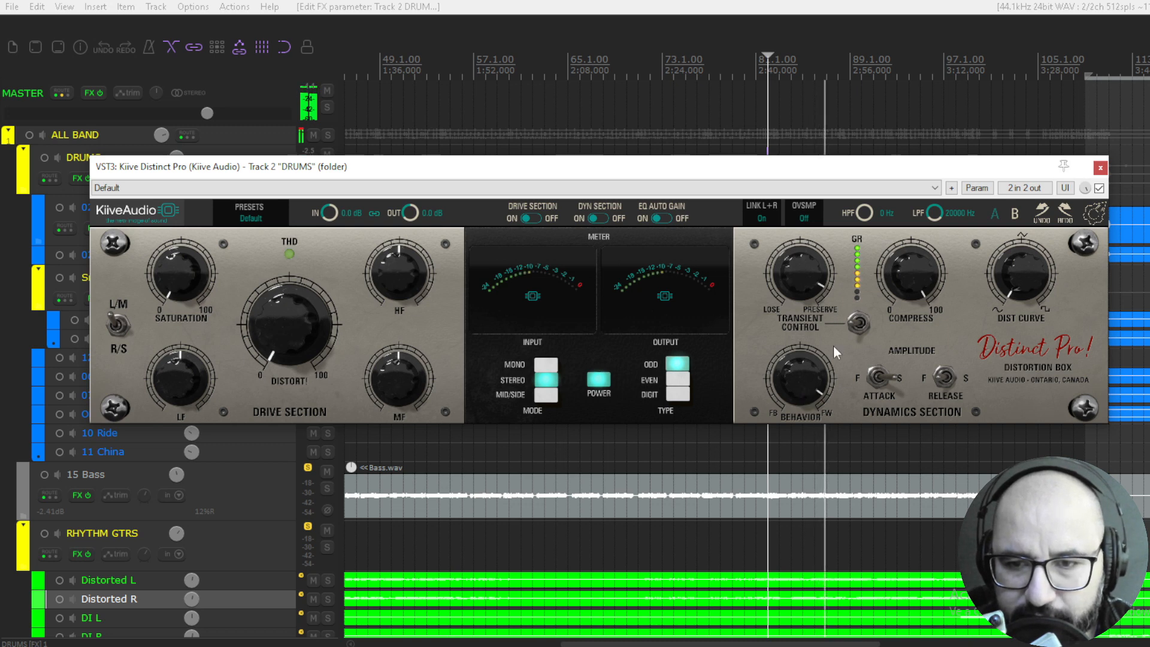
{"action": "left_click", "coordinate": [1100, 188]}
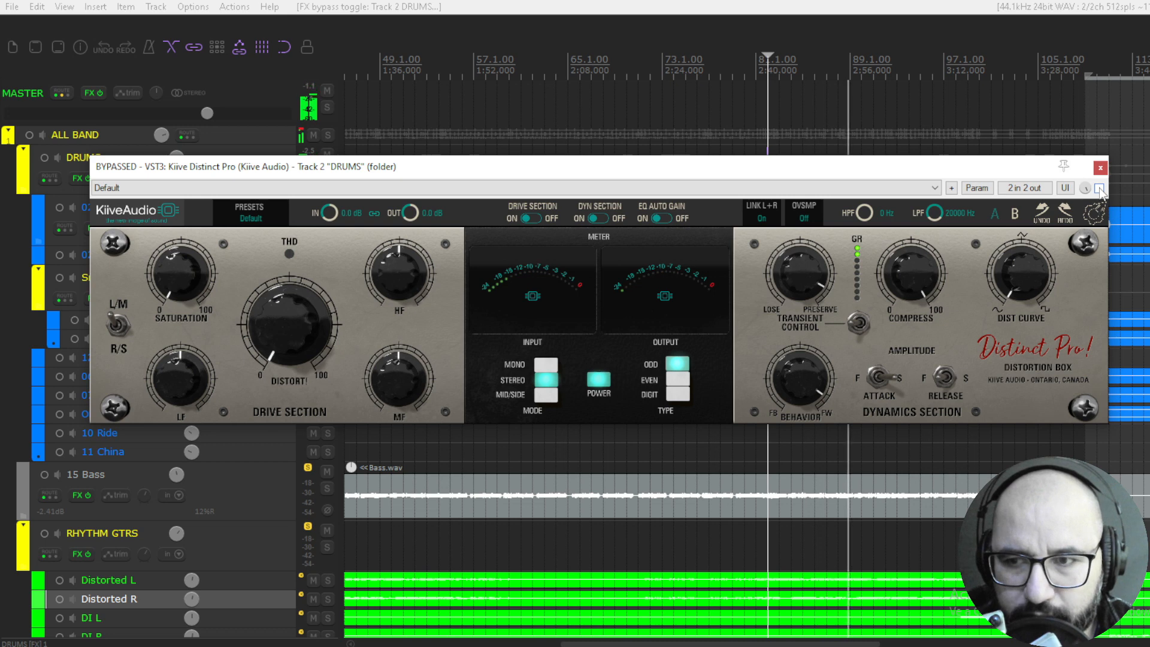
{"action": "left_click", "coordinate": [1100, 188]}
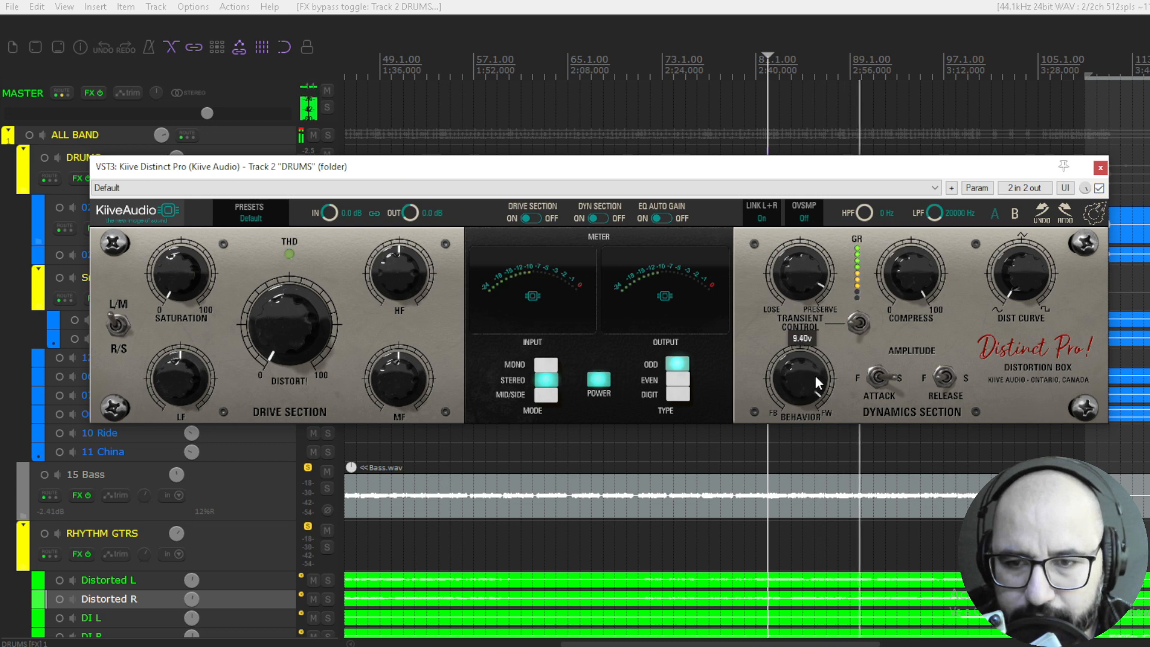
Ease Transient Control back slightly from Preserve and set Compress to 92 on the playing drums, then stop playback.
{"action": "left_click_drag", "start_coordinate": [814, 271], "coordinate": [814, 305]}
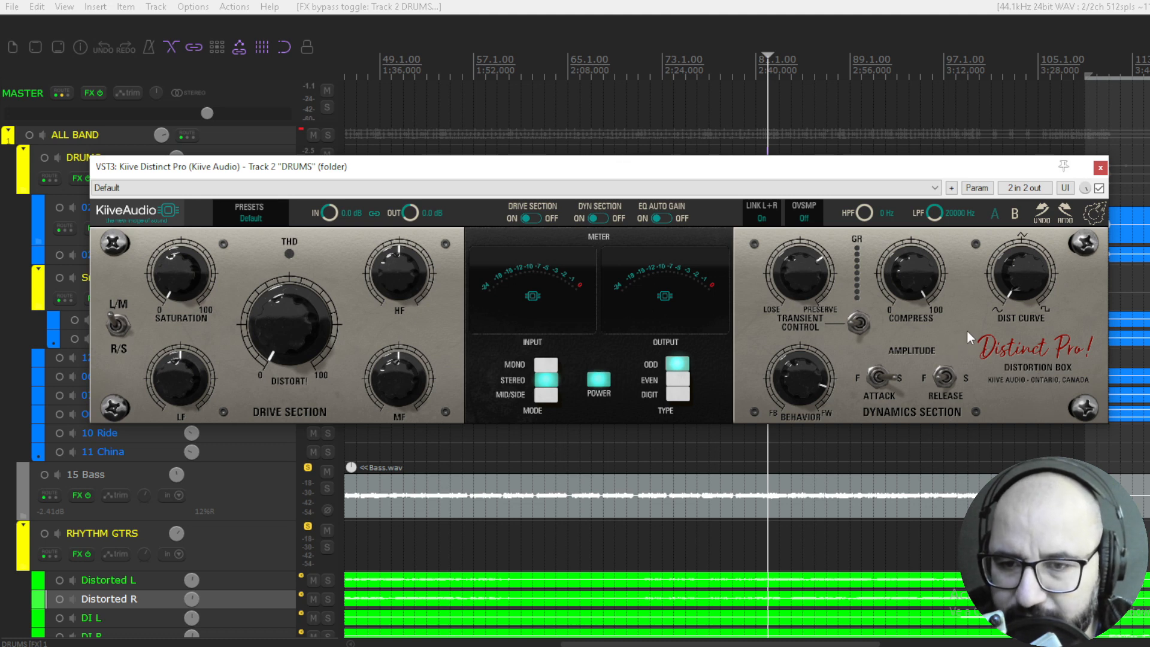
{"action": "key", "text": "space"}
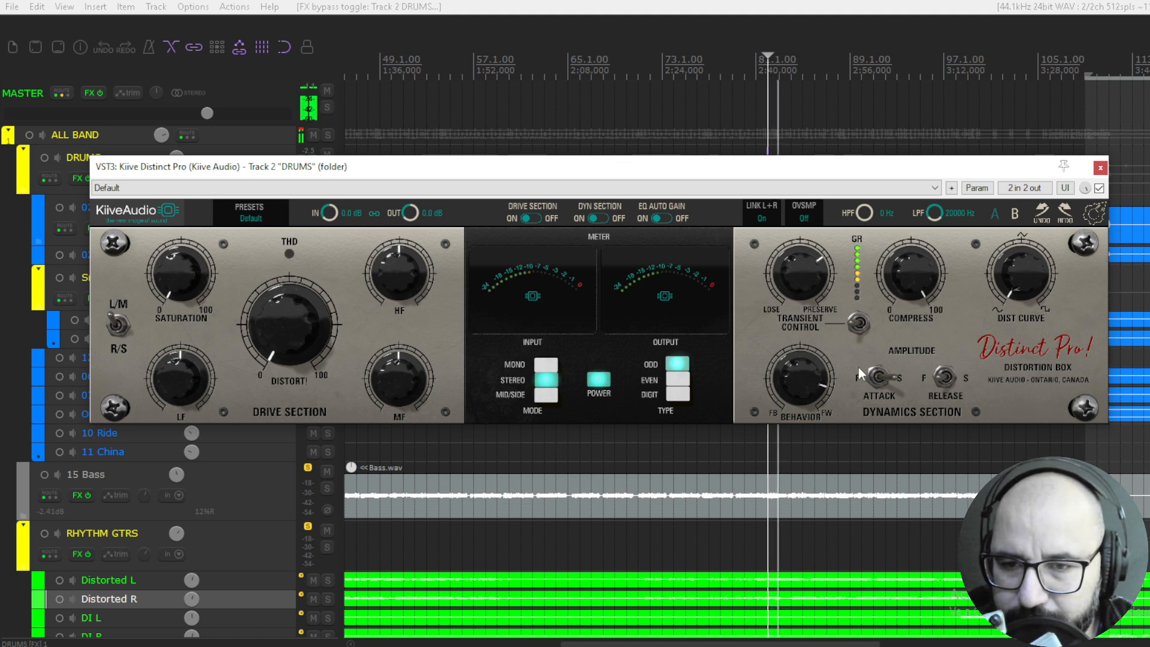
{"action": "scroll", "coordinate": [895, 293], "scroll_direction": "down", "scroll_amount": 2}
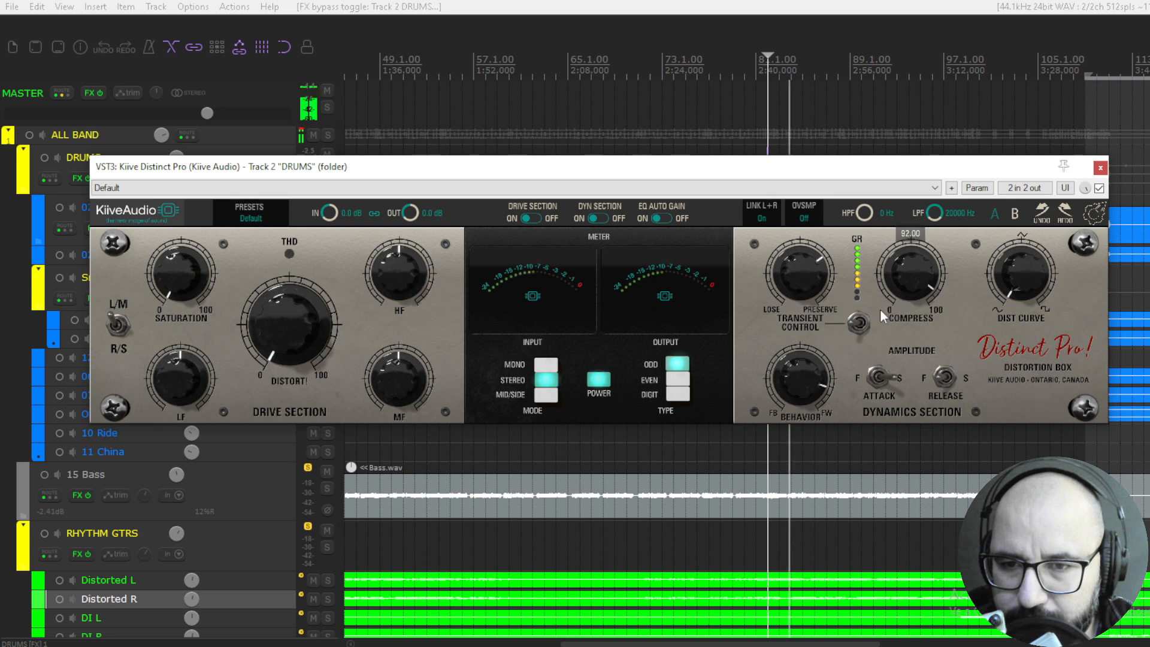
{"action": "key", "text": "space"}
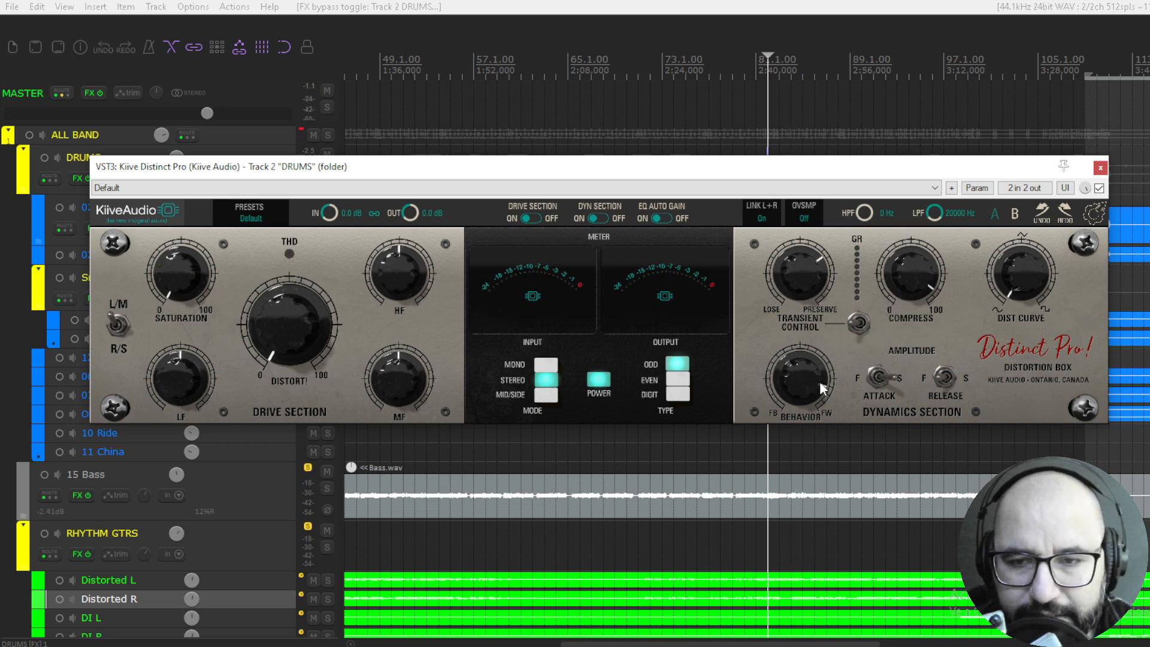
Turn Behavior down towards FB, fine-tune it while playing the drums, then stop playback.
{"action": "left_click_drag", "start_coordinate": [820, 381], "coordinate": [804, 477]}
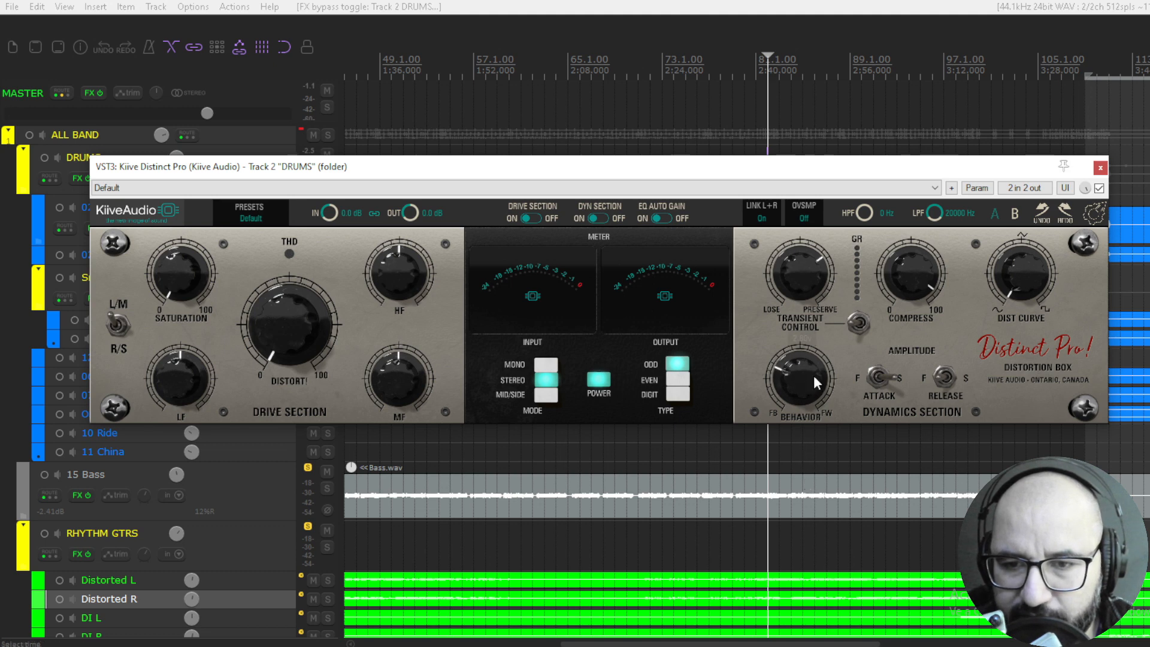
{"action": "left_click_drag", "start_coordinate": [814, 376], "coordinate": [805, 390]}
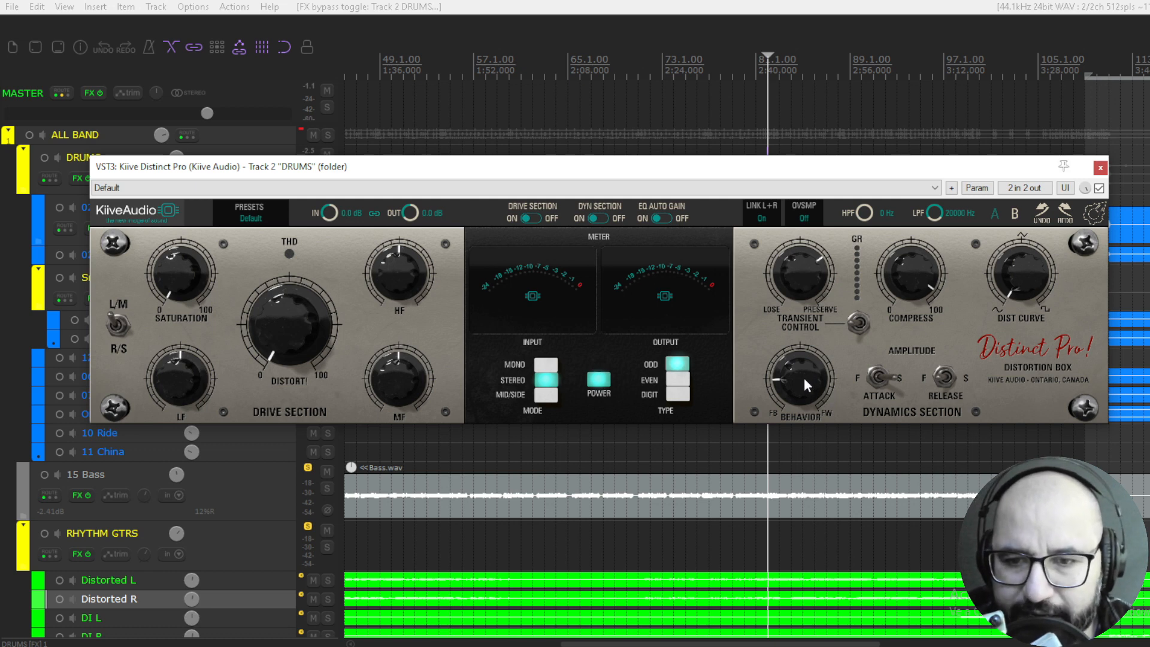
{"action": "left_click_drag", "start_coordinate": [804, 377], "coordinate": [803, 391]}
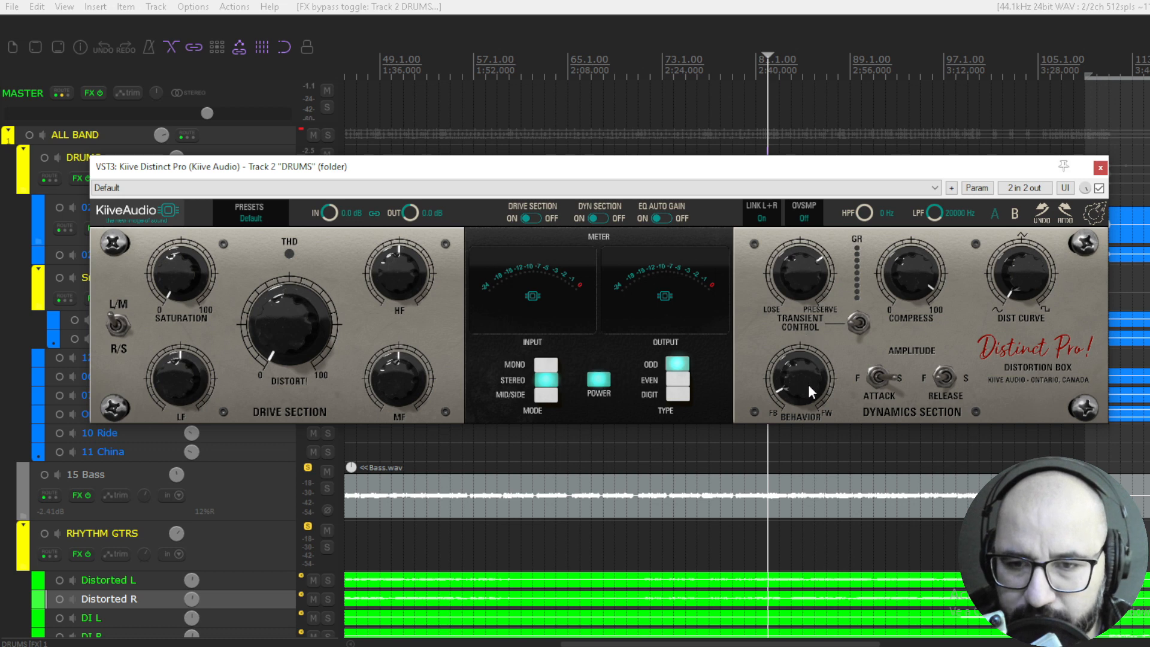
{"action": "key", "text": "space"}
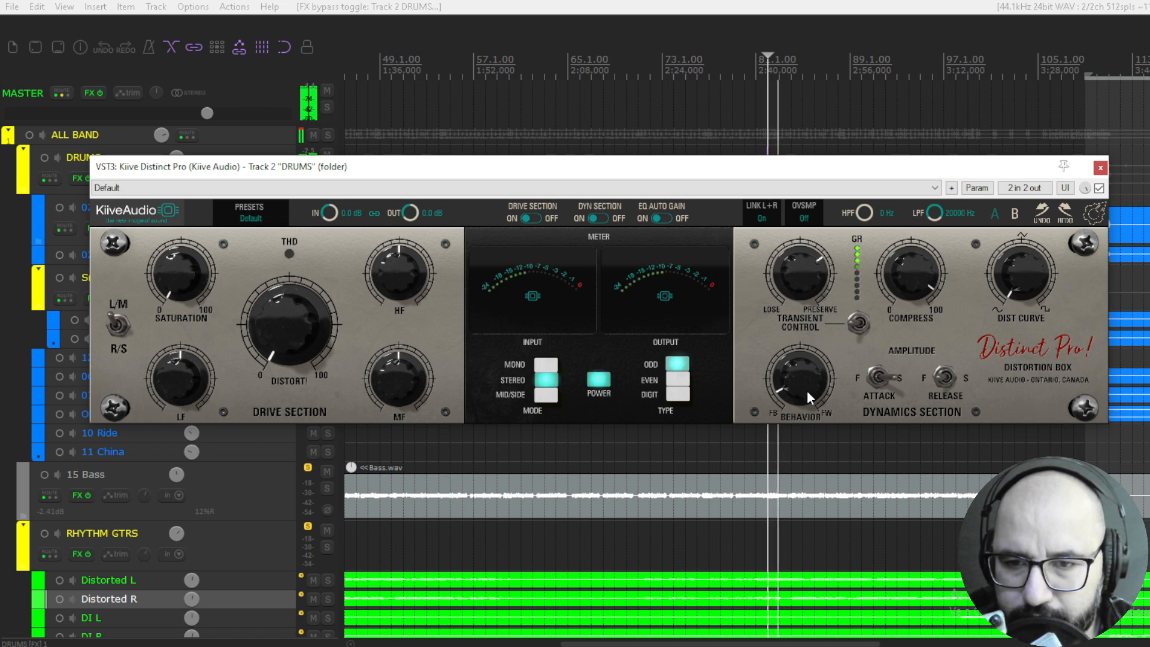
{"action": "mouse_move", "coordinate": [807, 390]}
{"action": "left_mouse_down"}
{"action": "mouse_move", "coordinate": [823, 264]}
{"action": "mouse_move", "coordinate": [808, 375]}
{"action": "left_mouse_up"}
{"action": "key", "text": "space"}
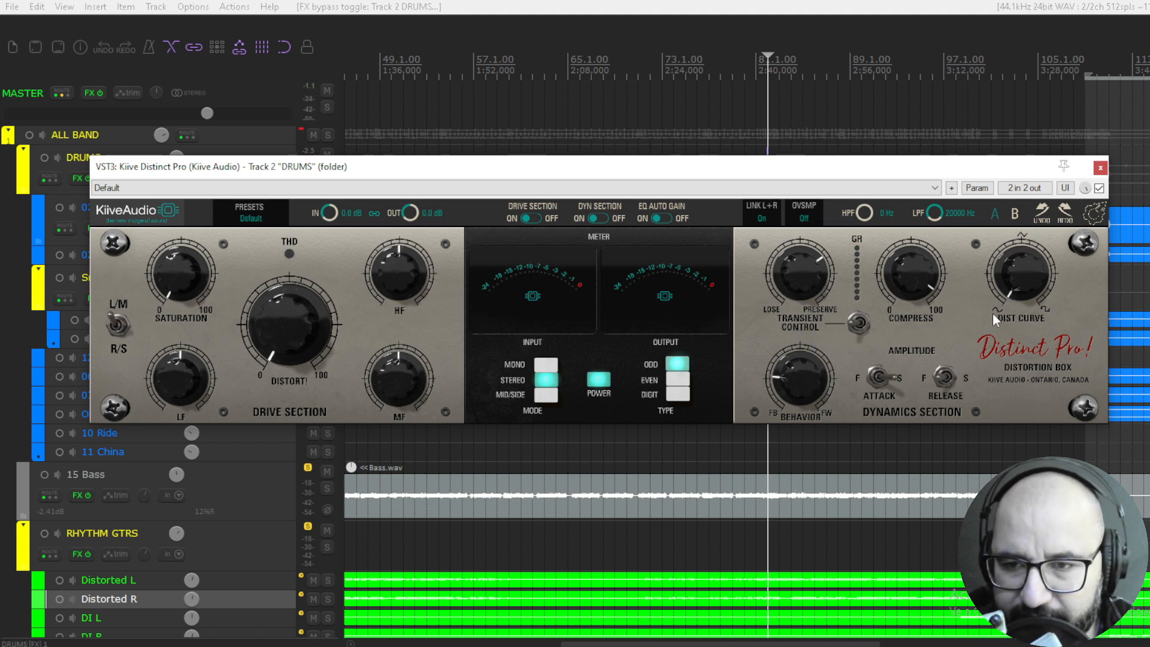
Sweep Dist Curve up from its minimum, back to 0, and finally to its maximum.
{"action": "left_click_drag", "start_coordinate": [1009, 312], "coordinate": [1012, 181]}
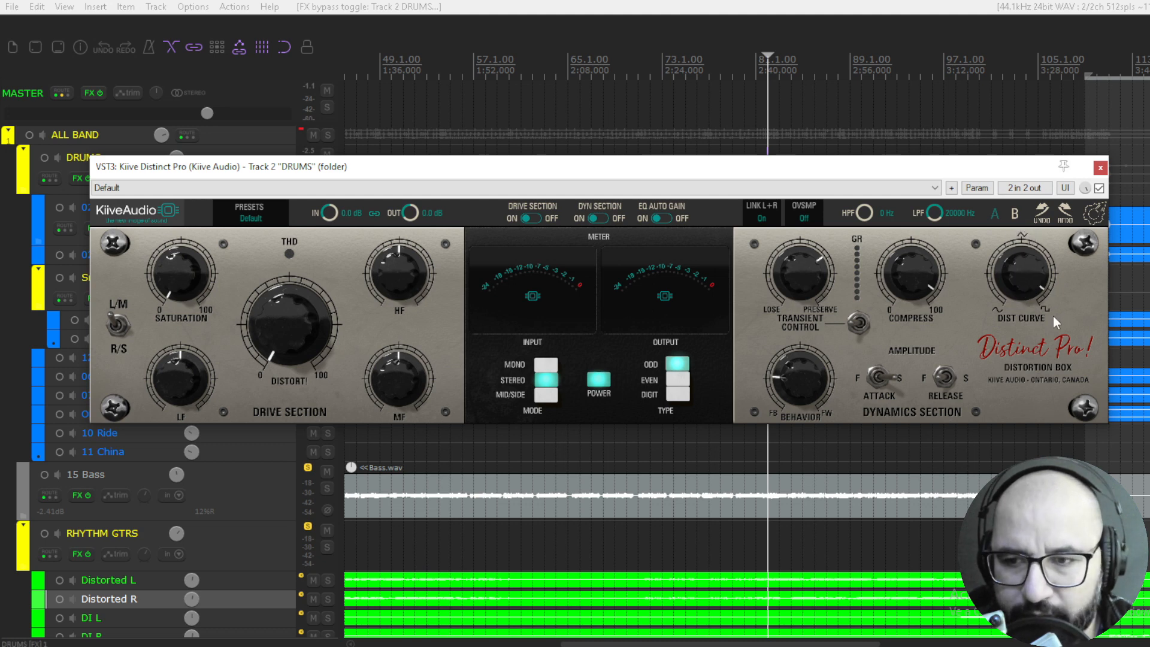
{"action": "left_click_drag", "start_coordinate": [1027, 286], "coordinate": [1023, 412]}
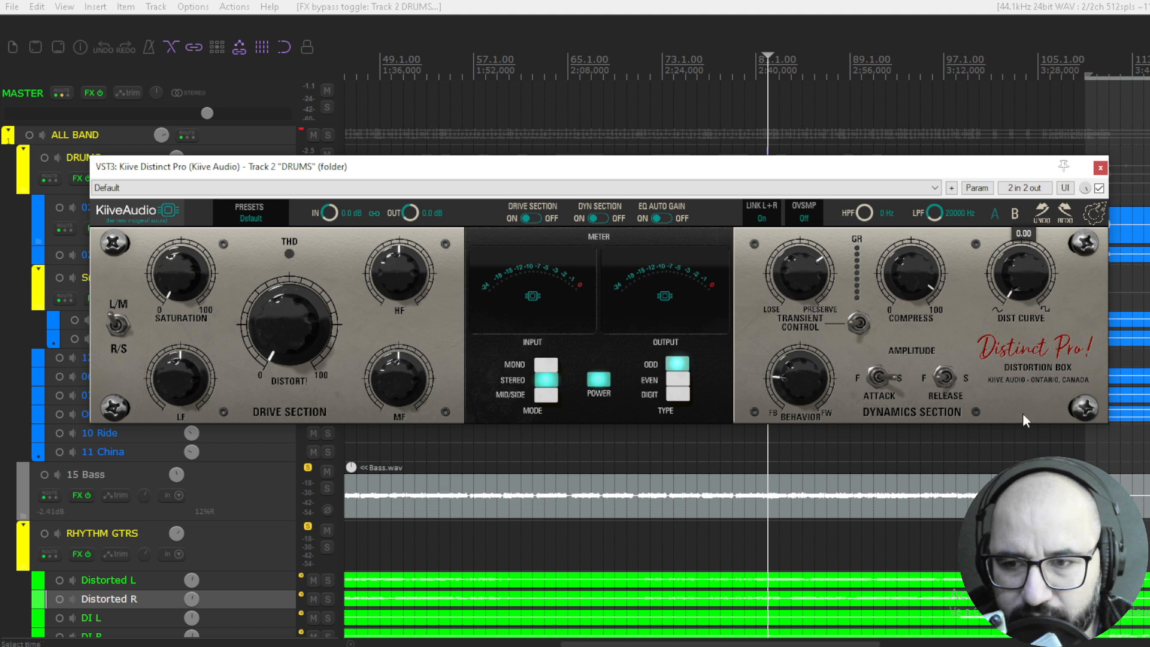
{"action": "left_click", "coordinate": [1019, 290]}
{"action": "left_click_drag", "start_coordinate": [1019, 282], "coordinate": [1034, 144]}
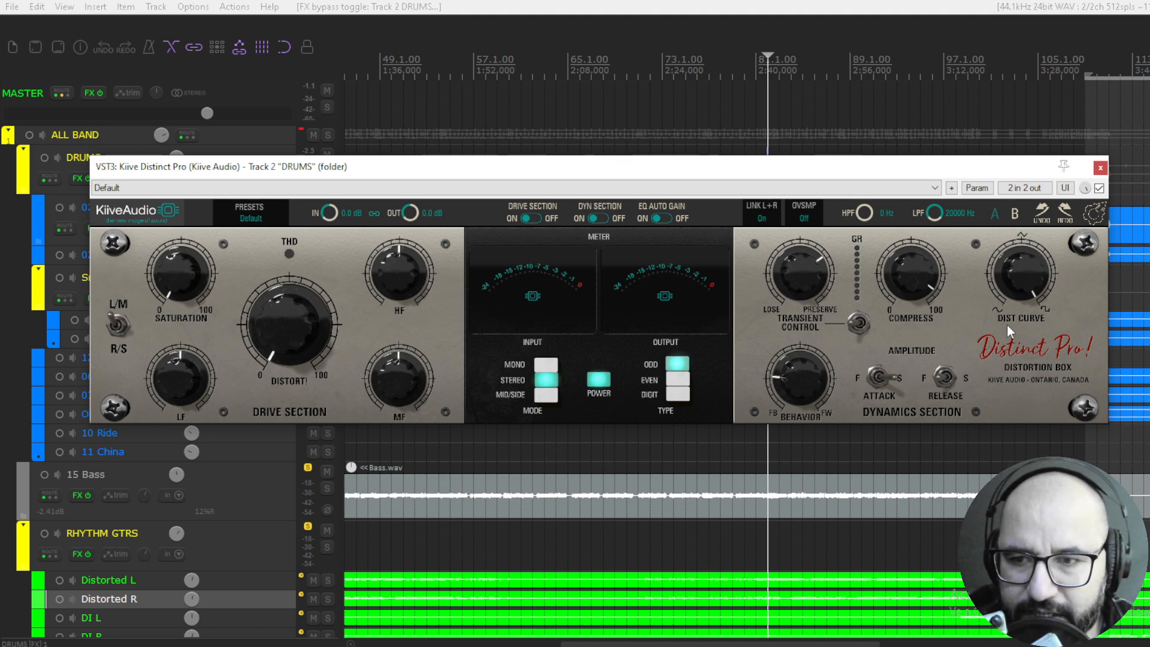
Play the drums with Dist Curve at maximum, turn Behavior fully to FW, and compare against the bypassed plugin.
{"action": "left_click_drag", "start_coordinate": [1016, 287], "coordinate": [1013, 308]}
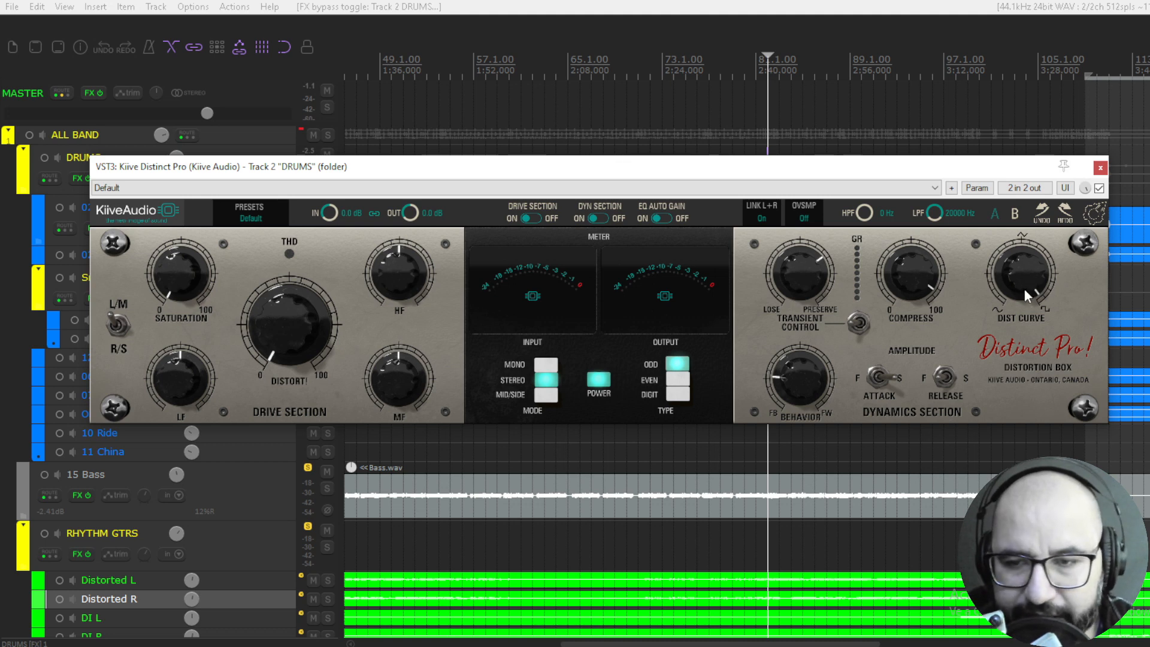
{"action": "key", "text": "space"}
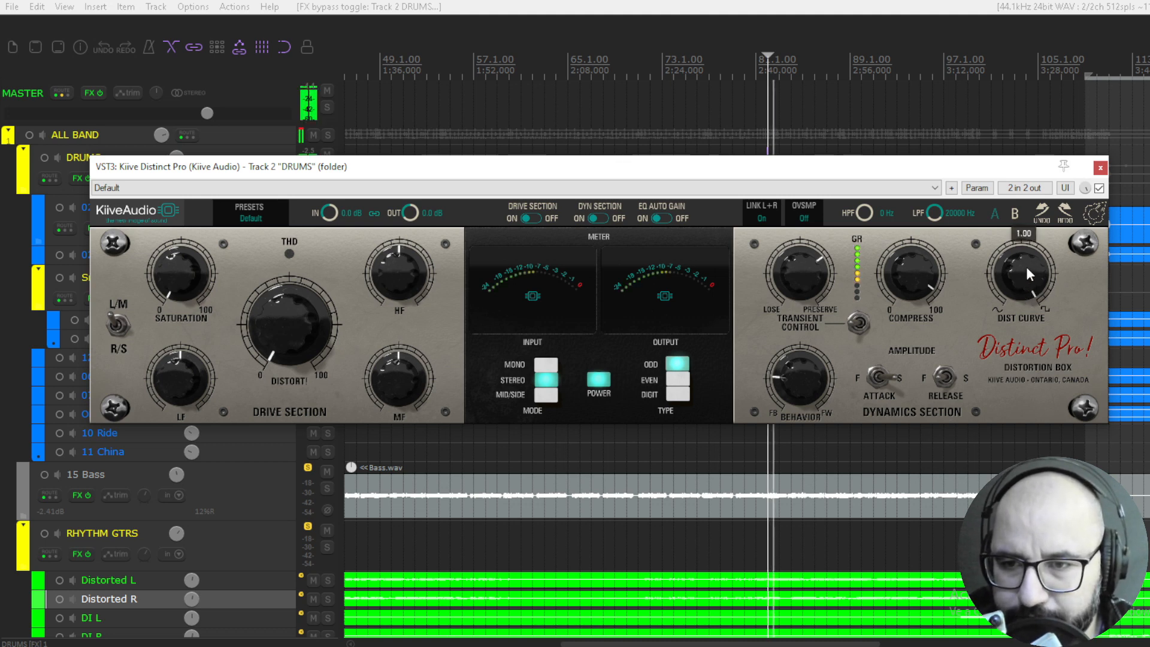
{"action": "left_click_drag", "start_coordinate": [803, 375], "coordinate": [809, 256]}
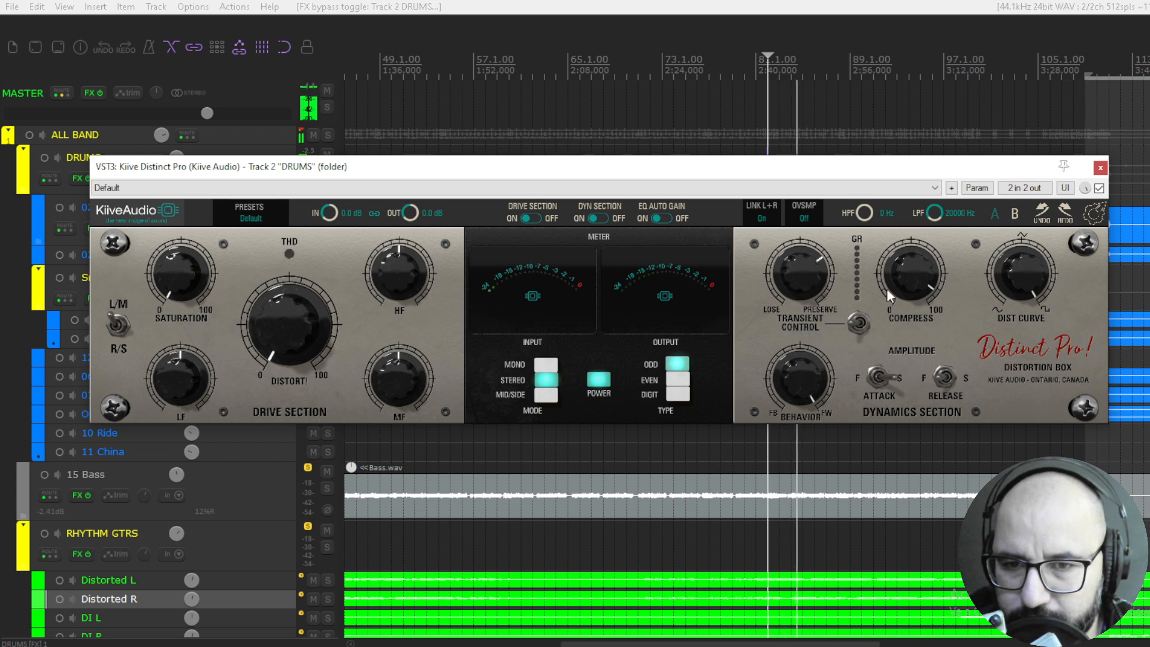
{"action": "left_click", "coordinate": [1100, 188]}
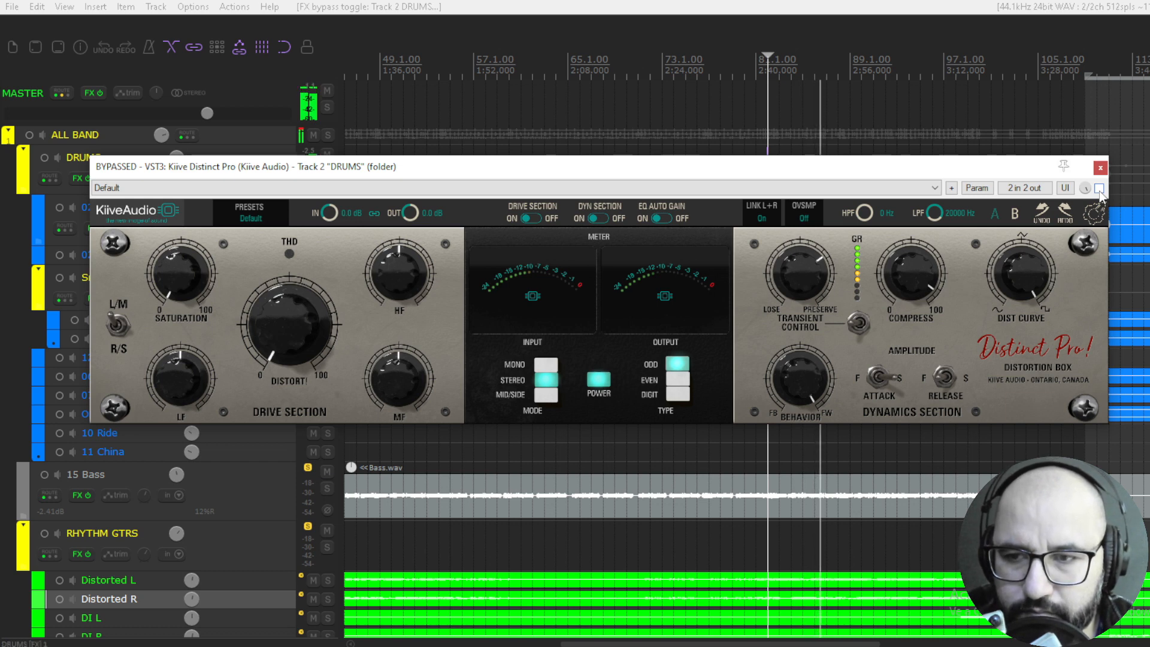
{"action": "left_click", "coordinate": [1100, 188]}
{"action": "left_click", "coordinate": [1099, 188]}
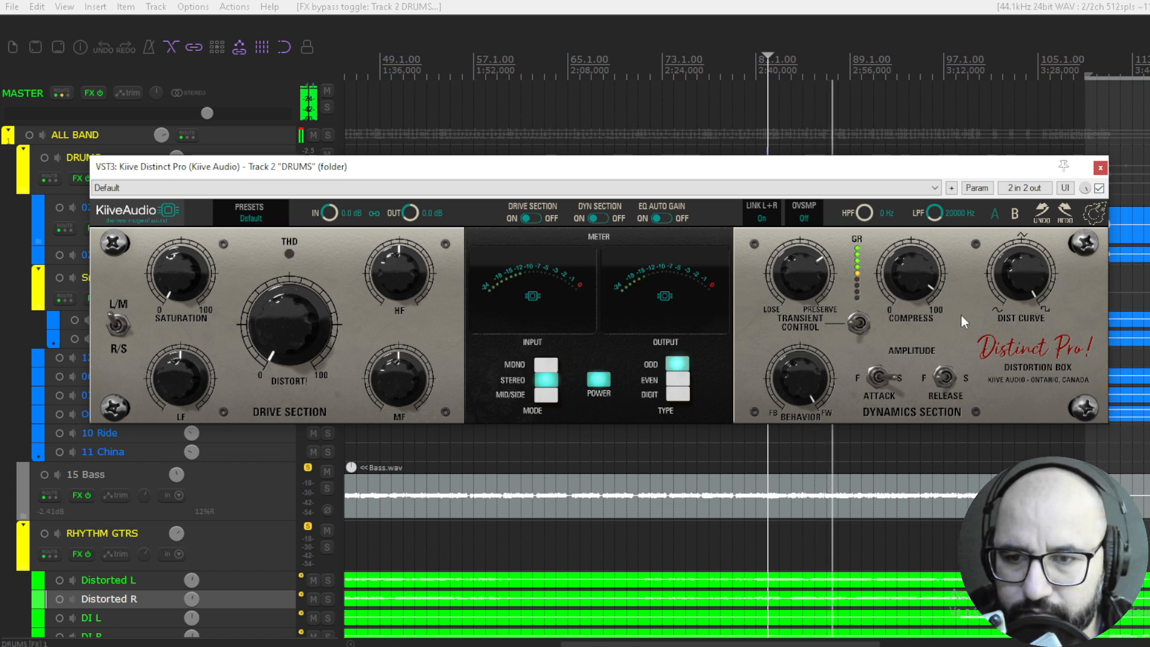
Ease Dist Curve and Behavior back from their maximums on the drums, with Transient Control centred.
{"action": "left_click_drag", "start_coordinate": [1012, 285], "coordinate": [1009, 300]}
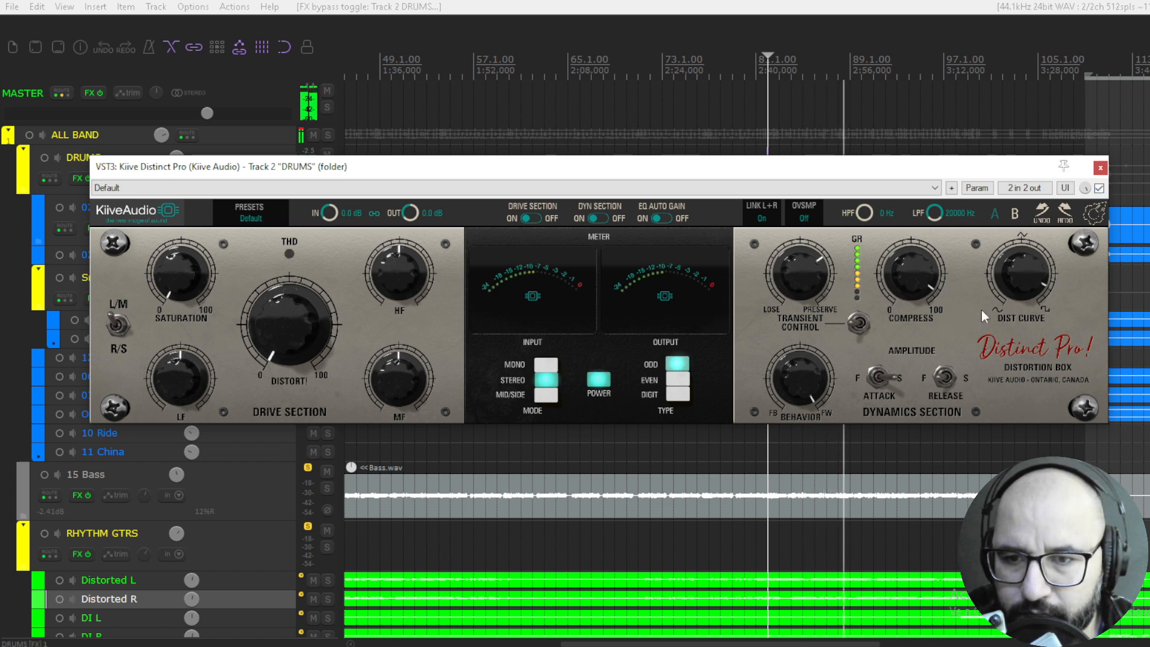
{"action": "left_click_drag", "start_coordinate": [800, 379], "coordinate": [809, 416]}
{"action": "left_click_drag", "start_coordinate": [1033, 285], "coordinate": [1058, 308]}
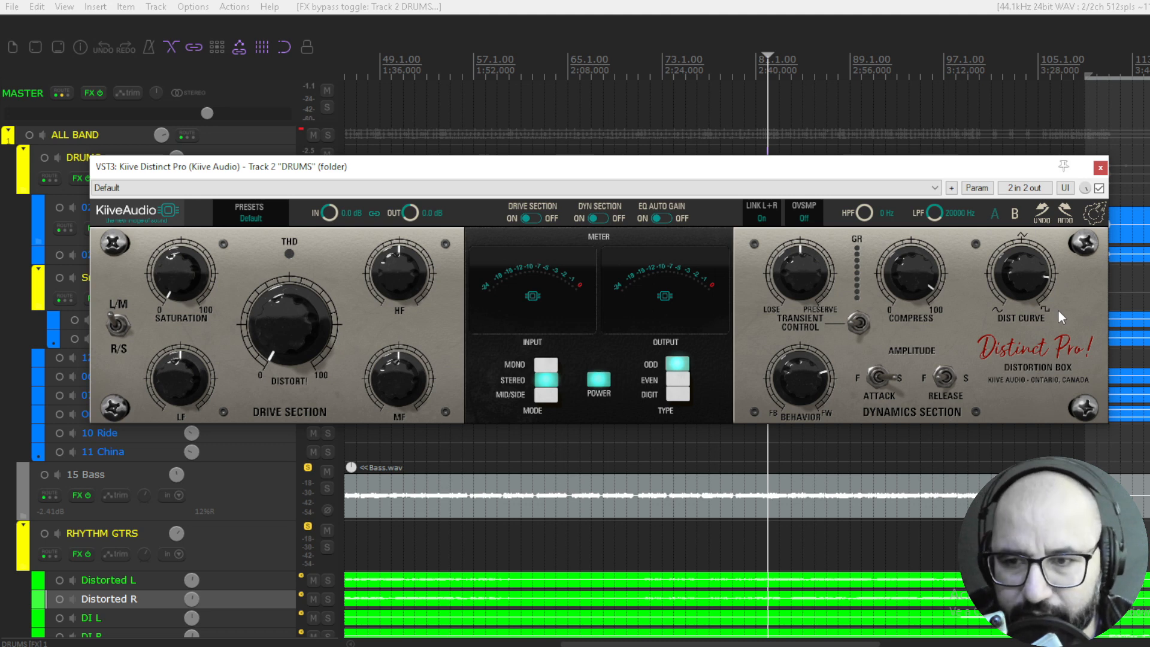
{"action": "left_click_drag", "start_coordinate": [1059, 291], "coordinate": [1031, 296]}
{"action": "key", "text": "space"}
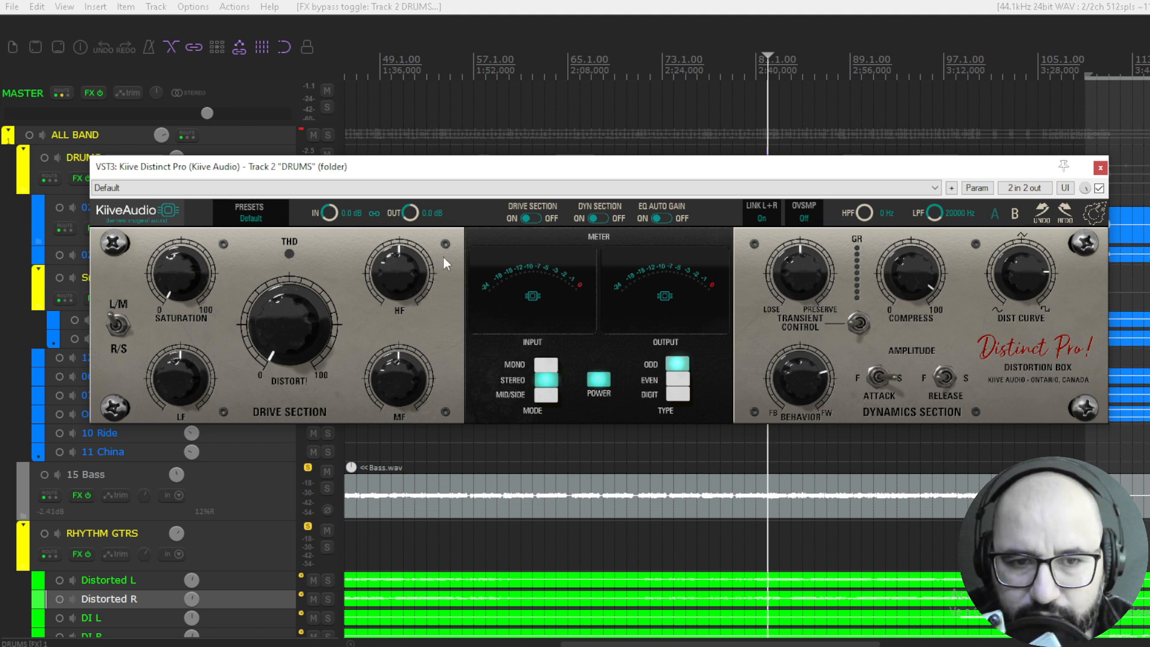
Turn Compress down to 0 and push up Distort, HF and Saturation, with Saturation at 82, while the drums play.
{"action": "left_click_drag", "start_coordinate": [912, 293], "coordinate": [943, 323]}
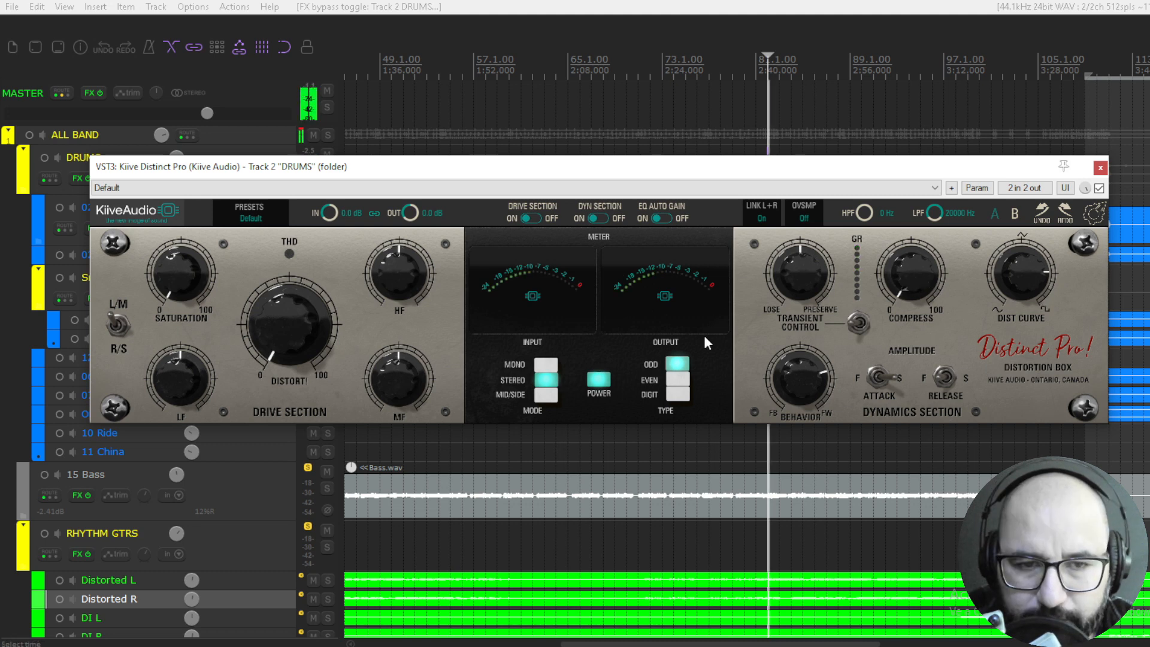
{"action": "left_click_drag", "start_coordinate": [314, 271], "coordinate": [316, 228]}
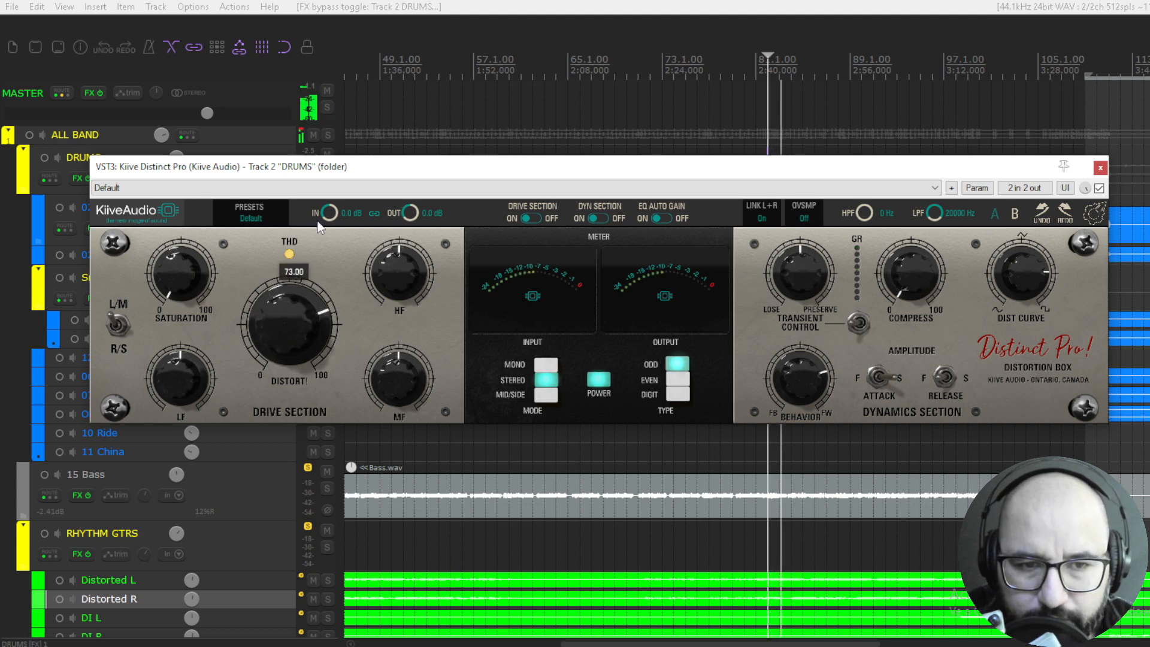
{"action": "left_click_drag", "start_coordinate": [164, 267], "coordinate": [179, 167]}
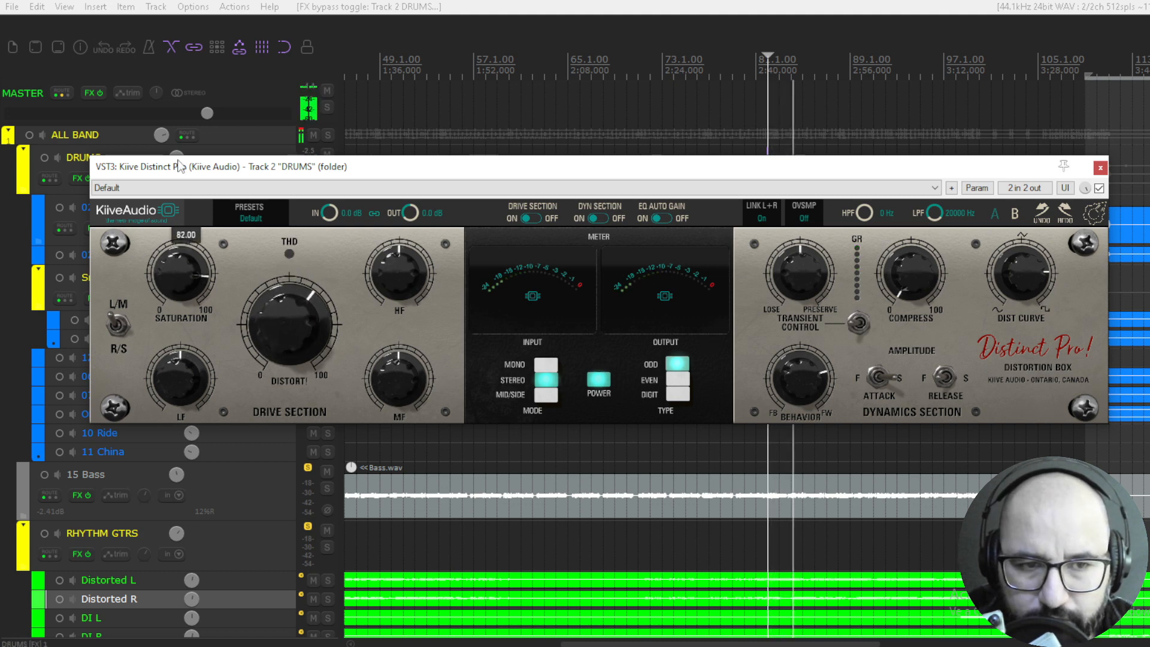
{"action": "left_click_drag", "start_coordinate": [381, 274], "coordinate": [388, 229]}
{"action": "left_click_drag", "start_coordinate": [281, 329], "coordinate": [287, 289]}
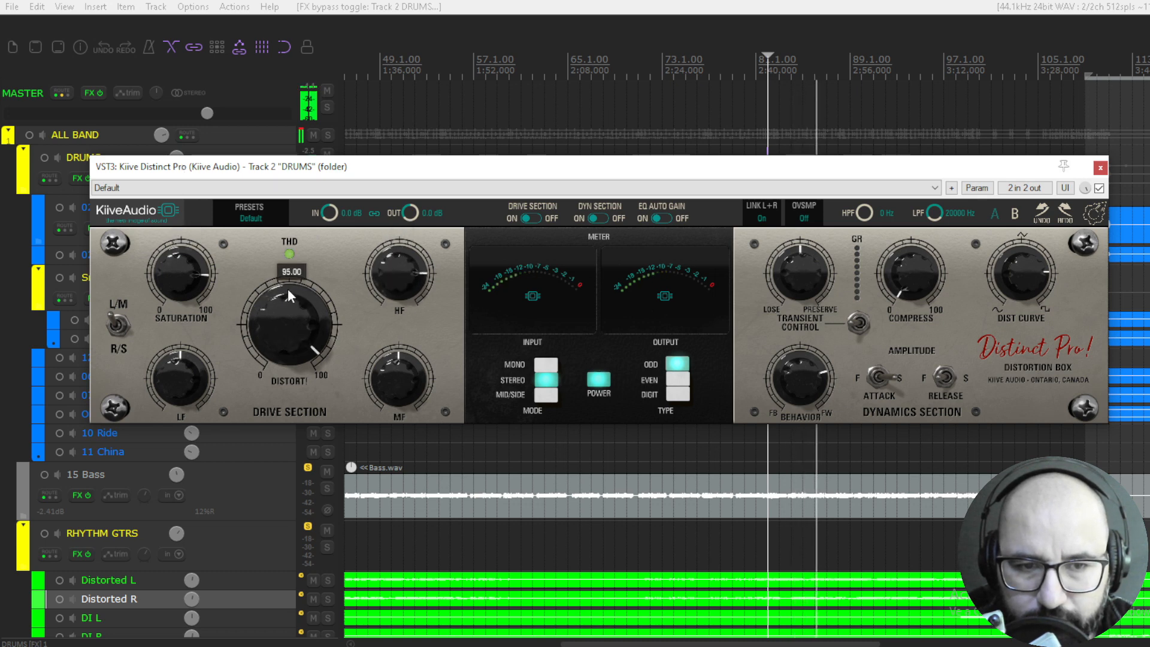
{"action": "left_click_drag", "start_coordinate": [414, 267], "coordinate": [411, 272]}
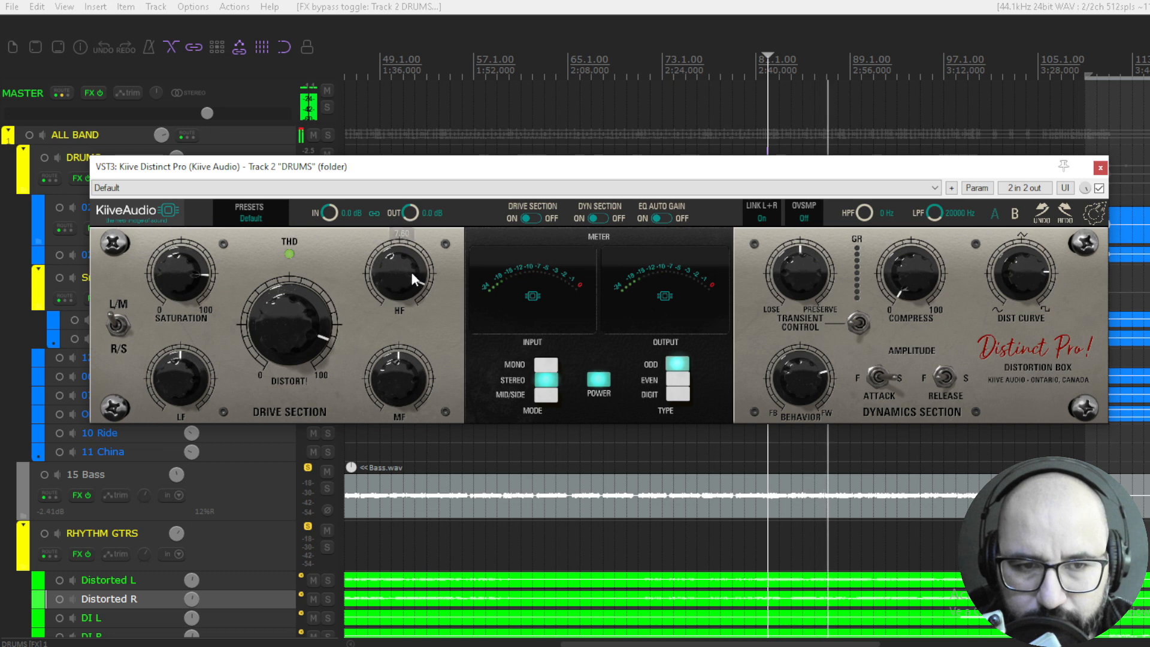
Compare the driven drums against bypass, nudge HF up, ease Saturation and Distort back, and restart playback.
{"action": "left_click", "coordinate": [1100, 188]}
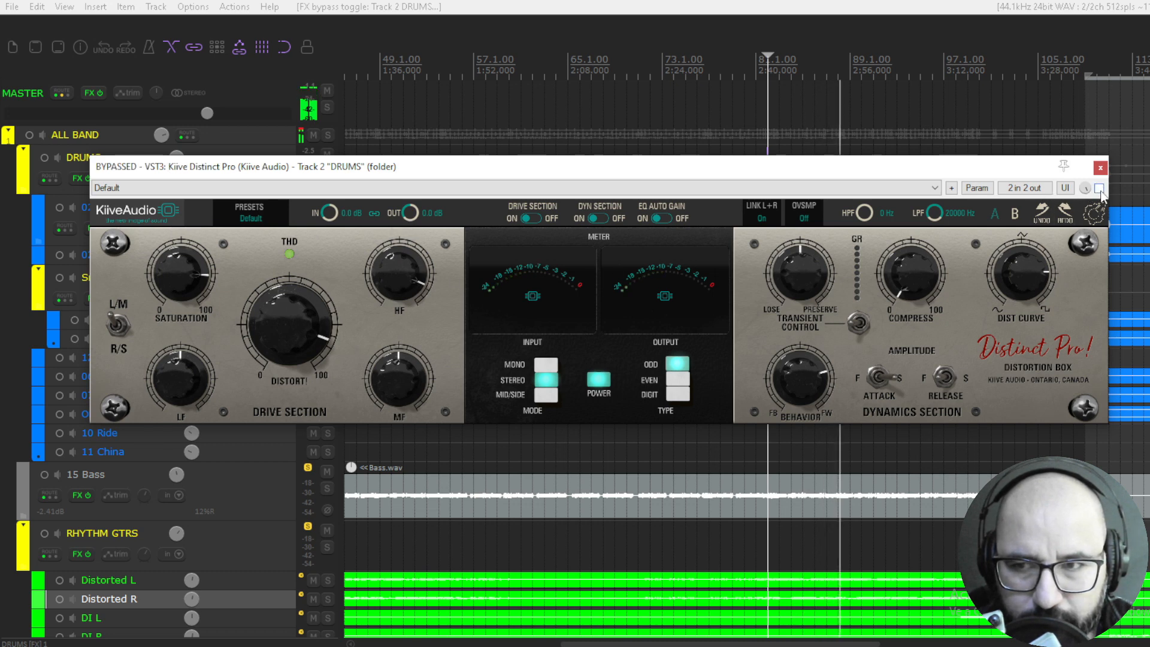
{"action": "left_click", "coordinate": [1100, 188]}
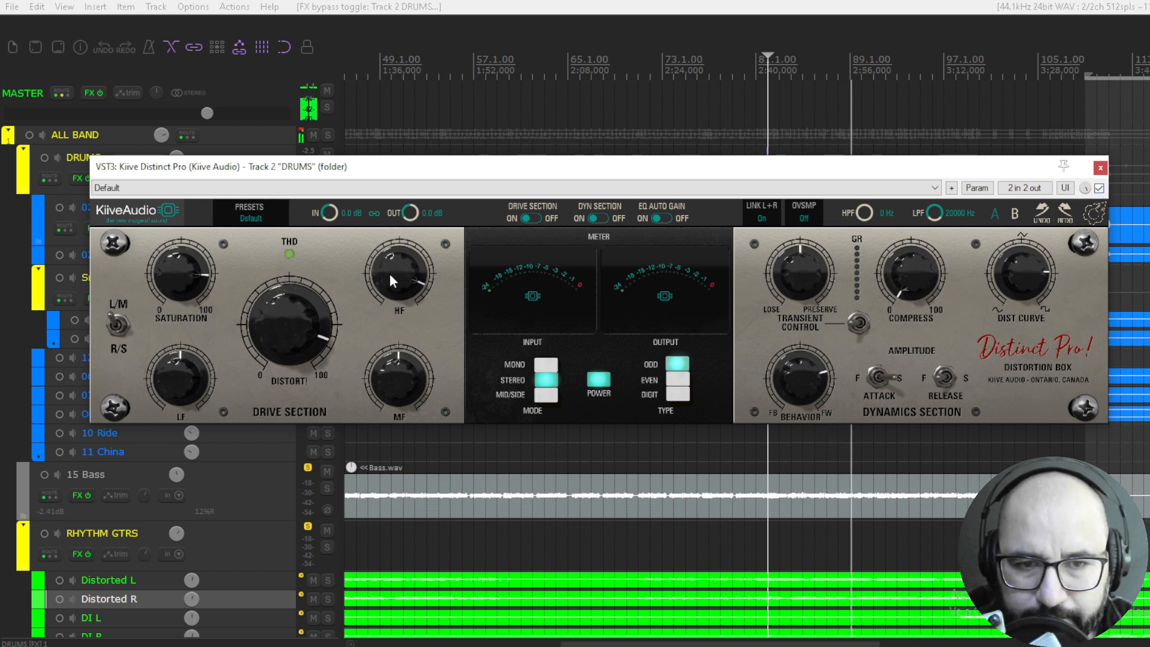
{"action": "left_click_drag", "start_coordinate": [389, 273], "coordinate": [396, 267]}
{"action": "left_click_drag", "start_coordinate": [183, 256], "coordinate": [191, 292]}
{"action": "left_click_drag", "start_coordinate": [265, 322], "coordinate": [265, 325]}
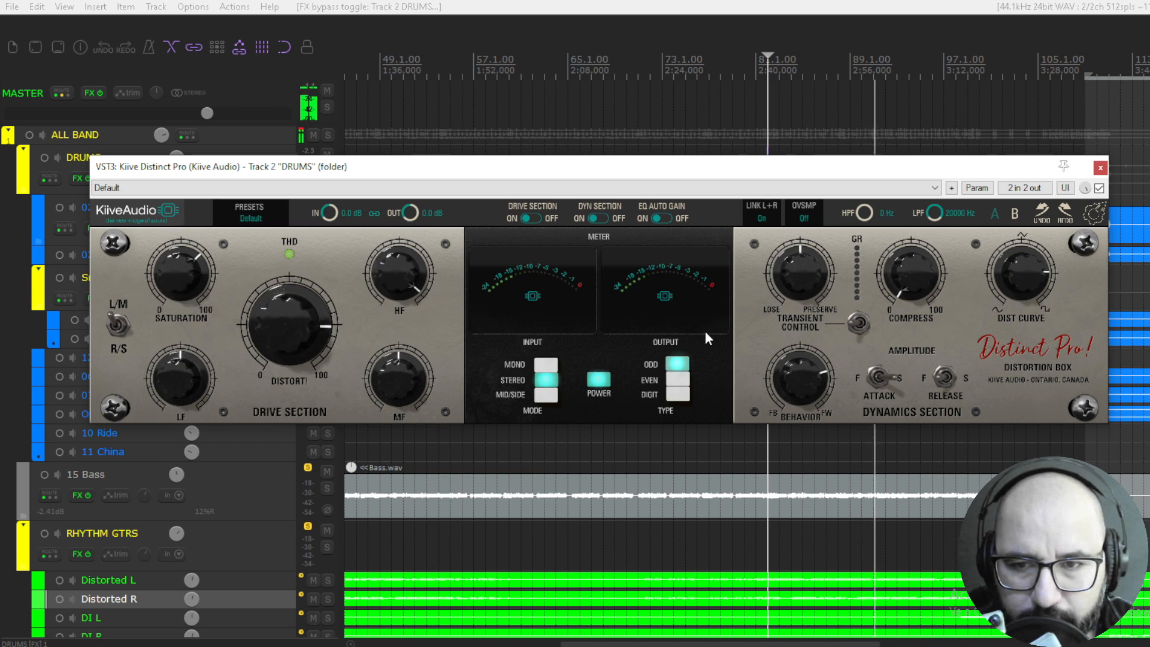
{"action": "key", "text": "space"}
{"action": "key", "text": "space"}
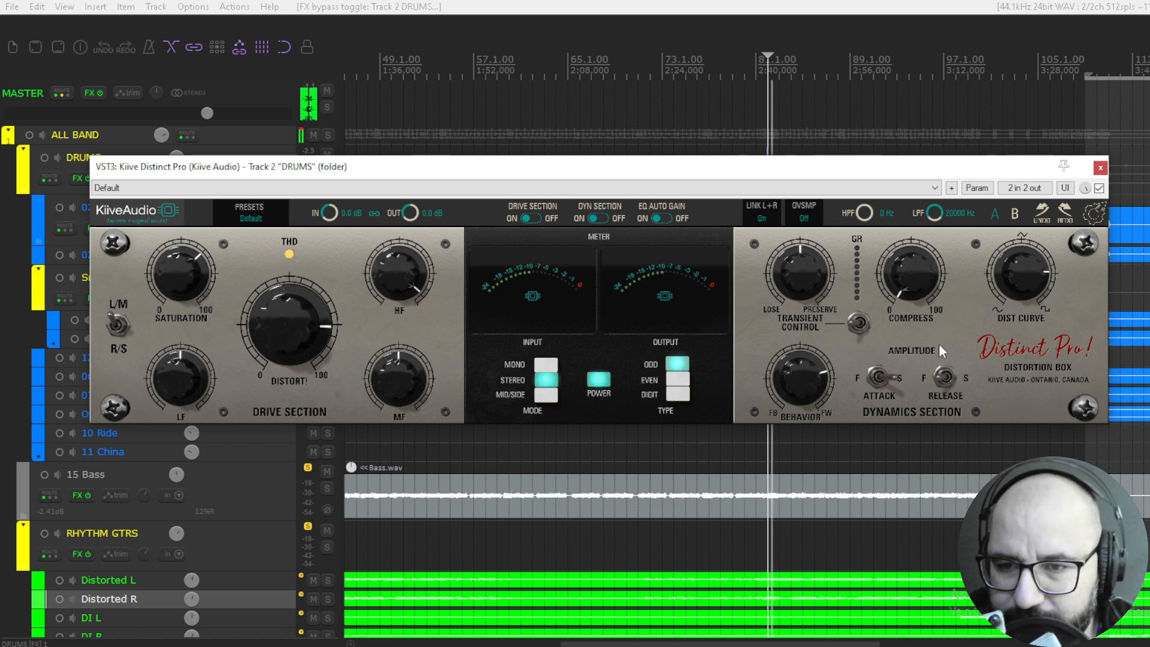
Set Compress to 76 and Behavior to 8.95v, lower Dist Curve below centre, and compare the drums against bypass.
{"action": "left_click_drag", "start_coordinate": [935, 320], "coordinate": [927, 198]}
{"action": "left_click_drag", "start_coordinate": [814, 380], "coordinate": [819, 364]}
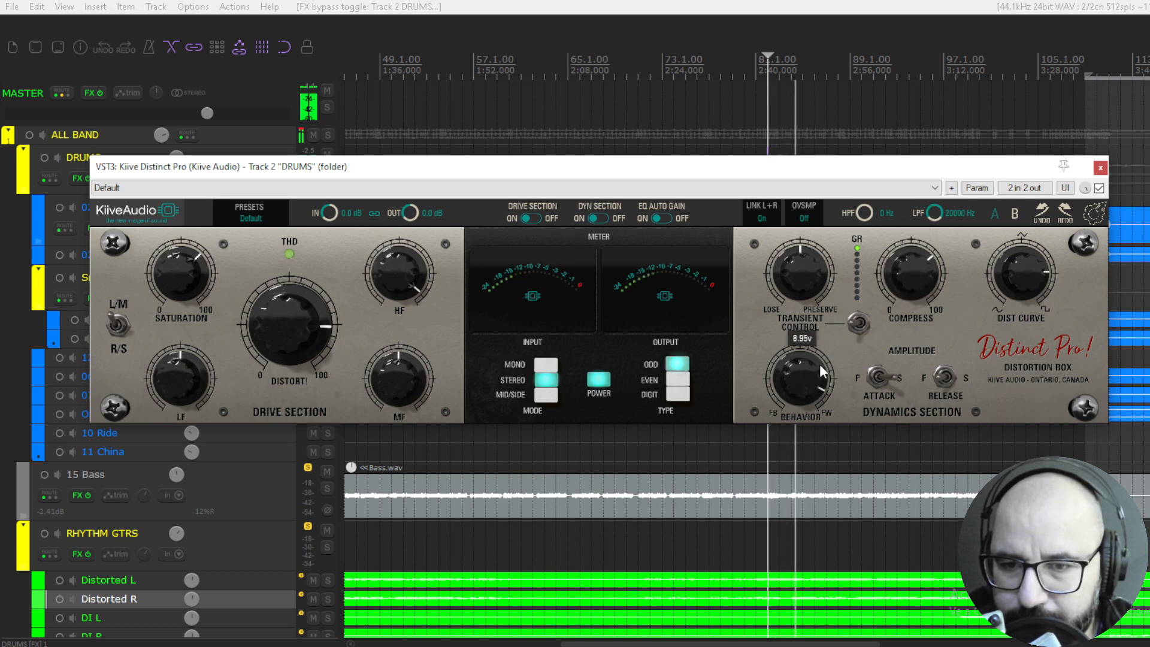
{"action": "left_click_drag", "start_coordinate": [1044, 268], "coordinate": [1023, 368]}
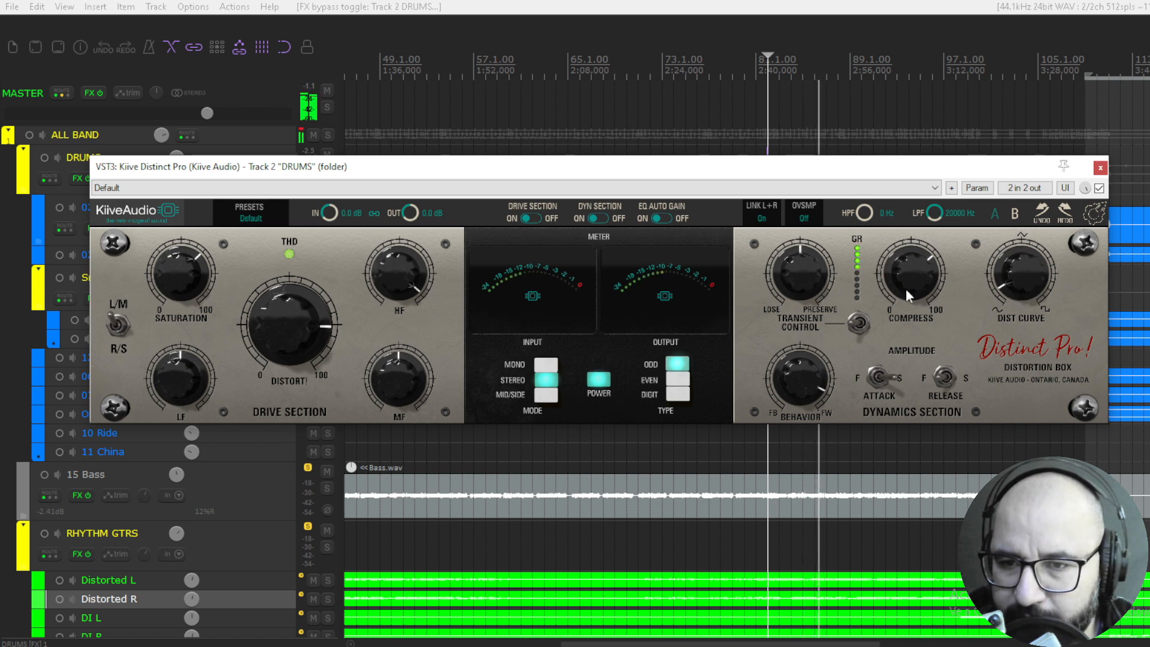
{"action": "left_click_drag", "start_coordinate": [1014, 278], "coordinate": [1016, 255]}
{"action": "mouse_move", "coordinate": [928, 274]}
{"action": "left_mouse_down"}
{"action": "mouse_move", "coordinate": [930, 234]}
{"action": "mouse_move", "coordinate": [925, 265]}
{"action": "left_mouse_up"}
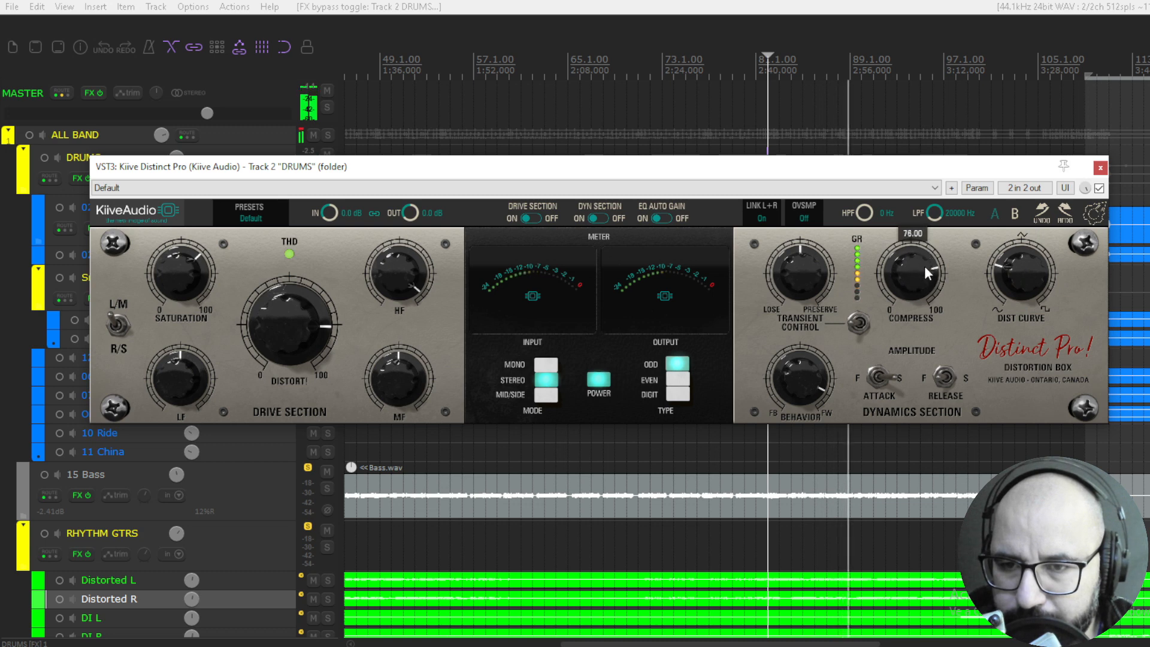
{"action": "left_click", "coordinate": [1100, 188]}
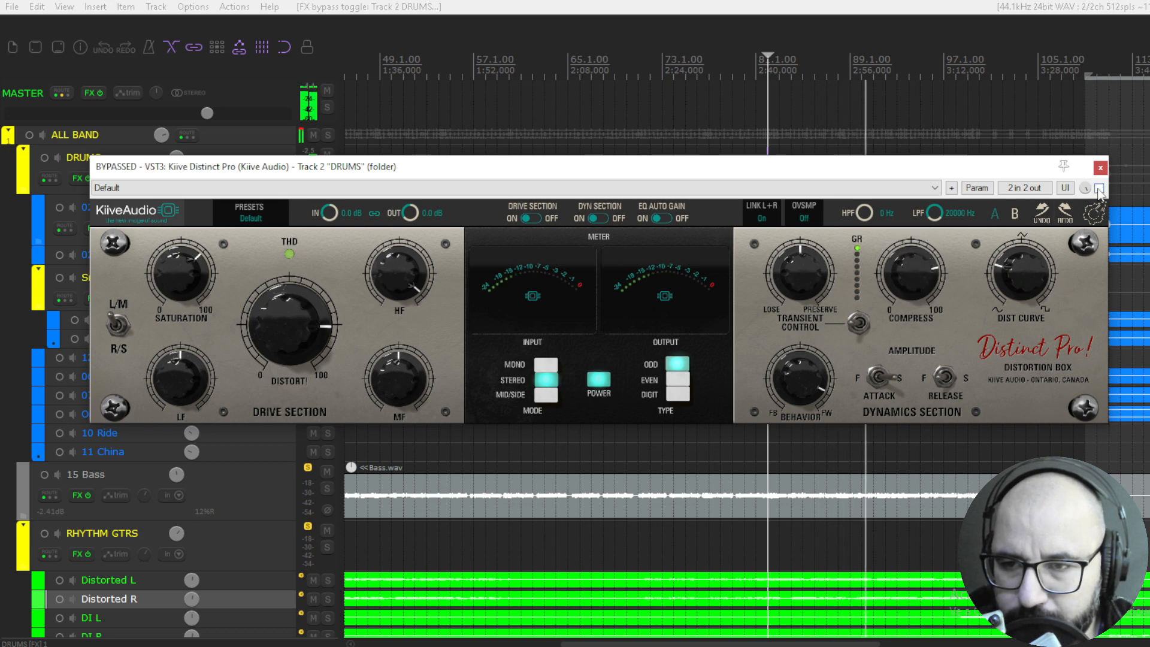
{"action": "left_click", "coordinate": [1099, 189]}
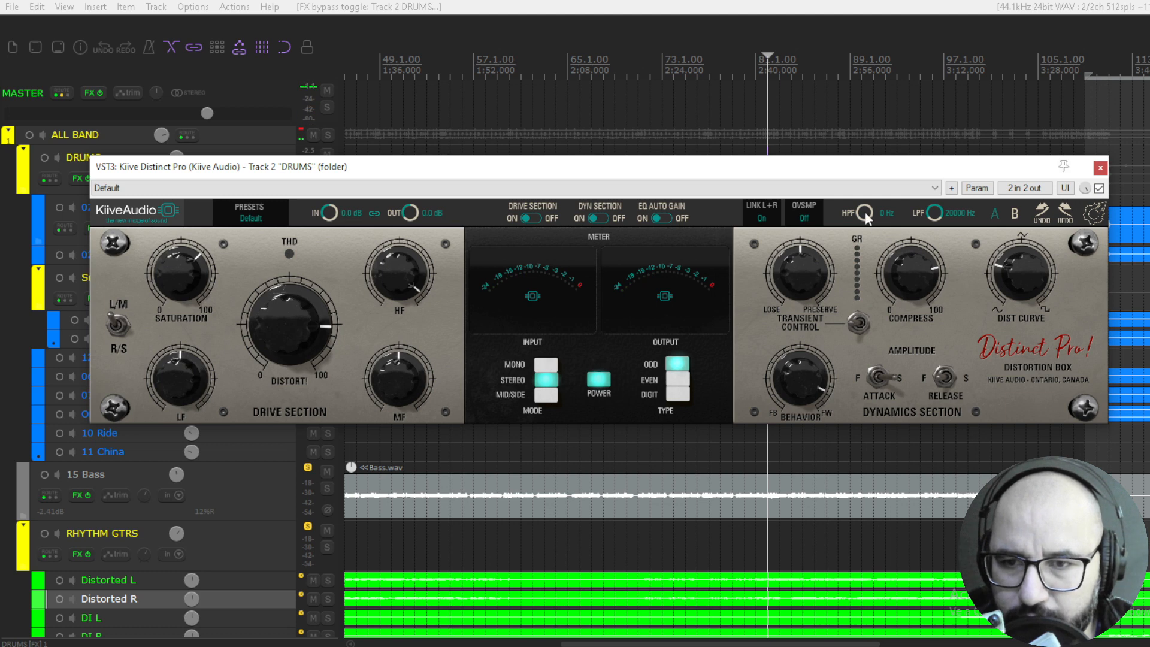
Set the HPF to 38 Hz and compare the playing drums against the bypassed plugin.
{"action": "mouse_move", "coordinate": [865, 214]}
{"action": "left_mouse_down"}
{"action": "mouse_move", "coordinate": [886, 37]}
{"action": "mouse_move", "coordinate": [862, 230]}
{"action": "mouse_move", "coordinate": [863, 196]}
{"action": "left_mouse_up"}
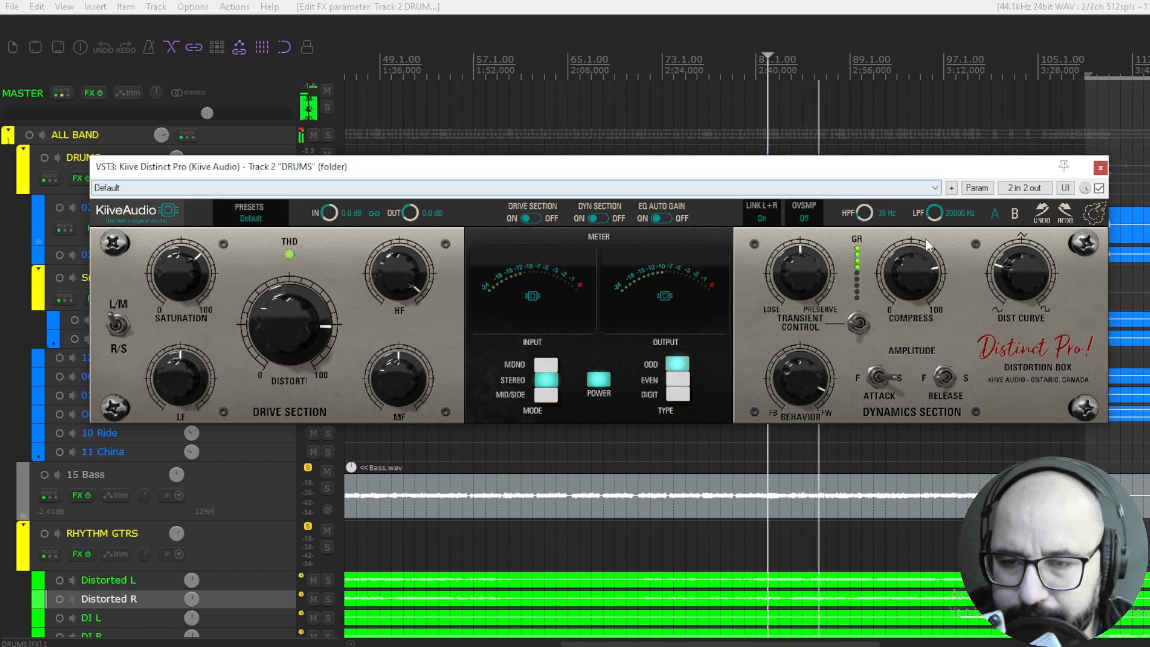
{"action": "left_click", "coordinate": [1099, 188]}
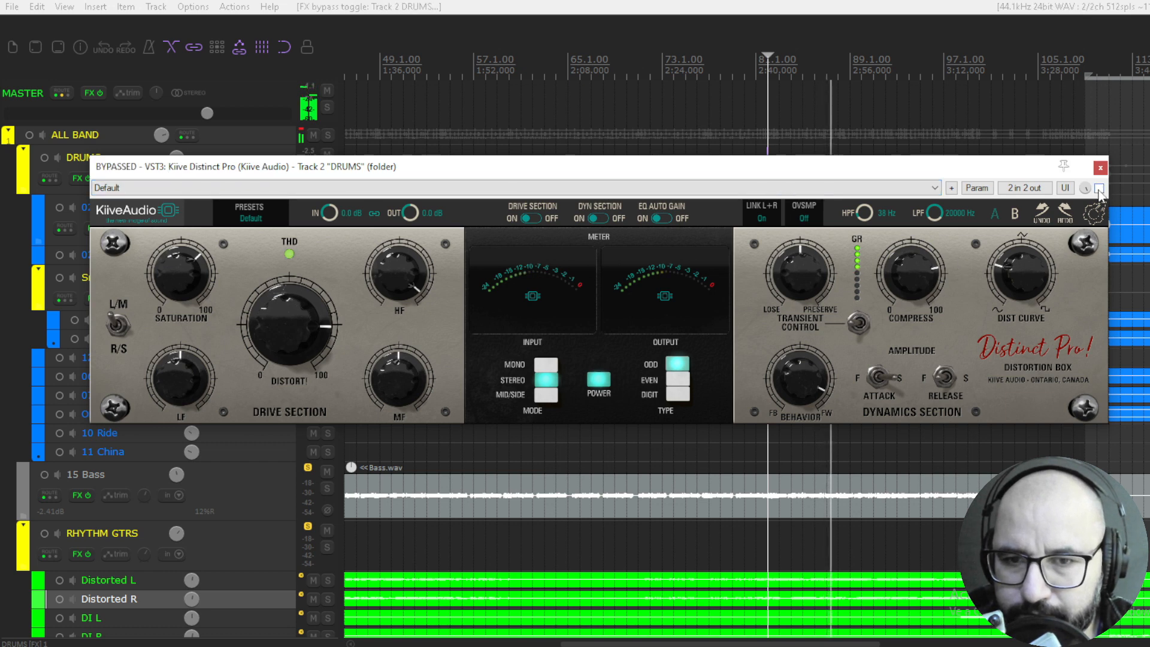
{"action": "left_click", "coordinate": [1099, 188]}
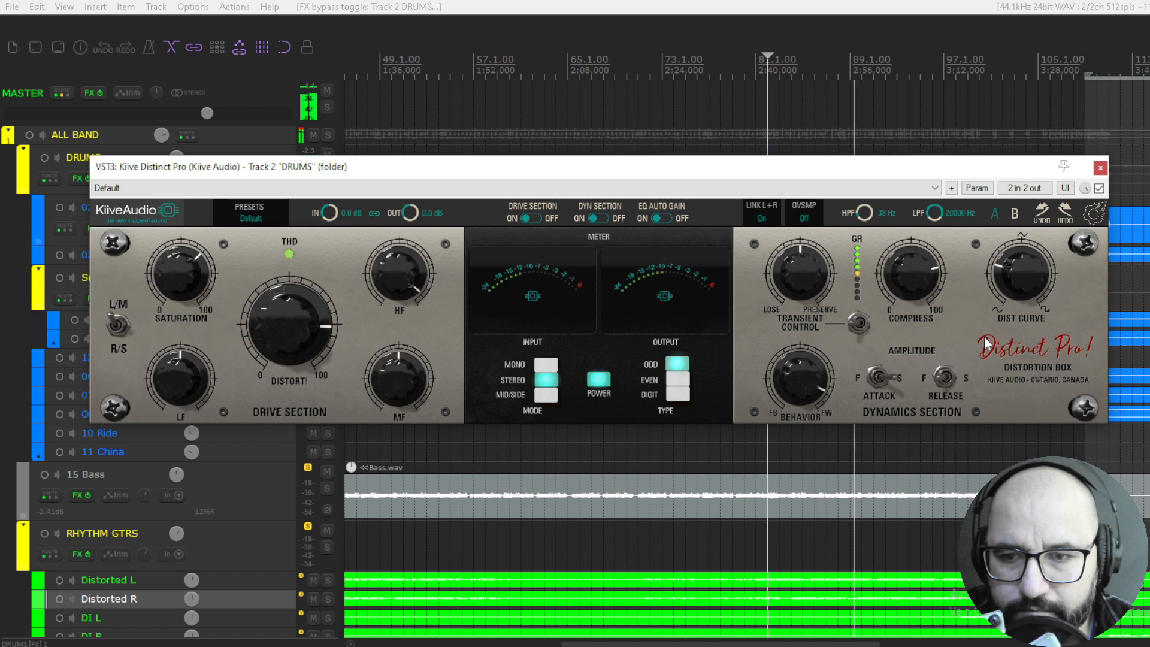
Close the DRUMS plugin window, solo the upper 02 Kick track and open its Kiive Distinct Pro instance.
{"action": "key", "text": "Escape"}
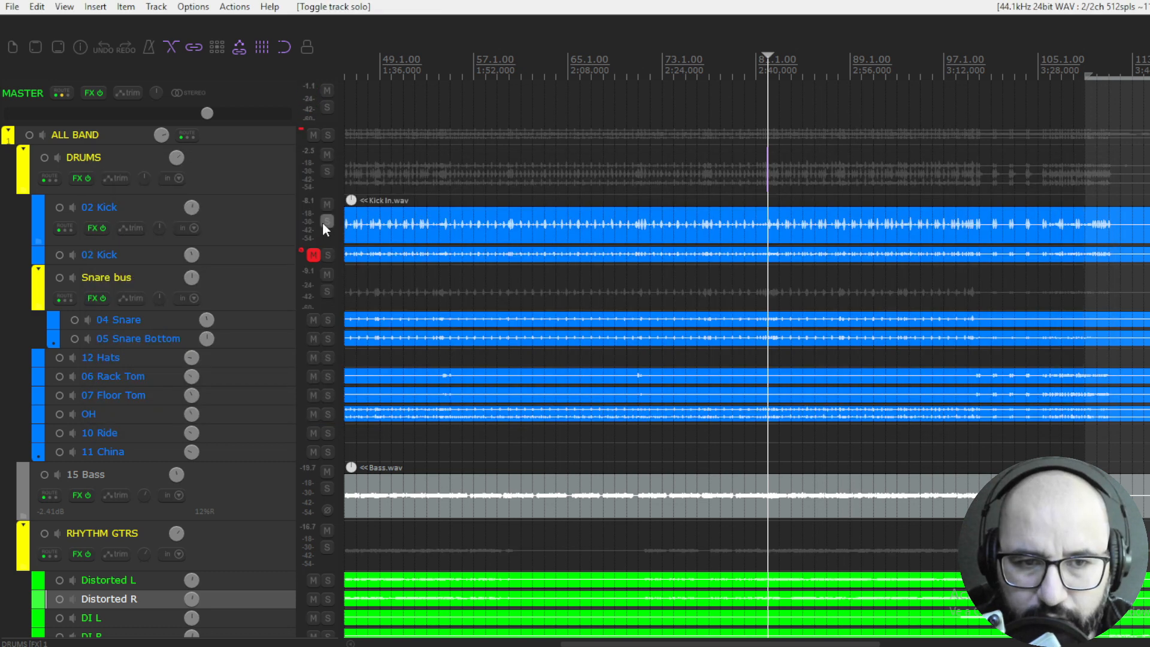
{"action": "left_click", "coordinate": [327, 221]}
{"action": "right_click", "coordinate": [92, 227]}
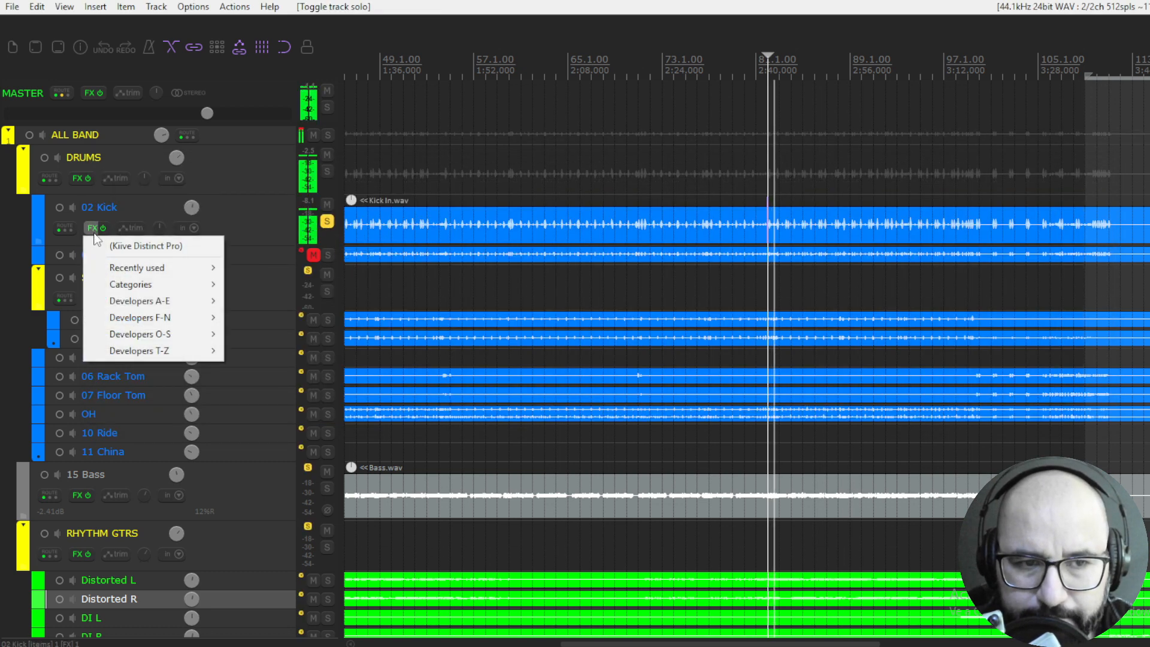
{"action": "left_click", "coordinate": [149, 251]}
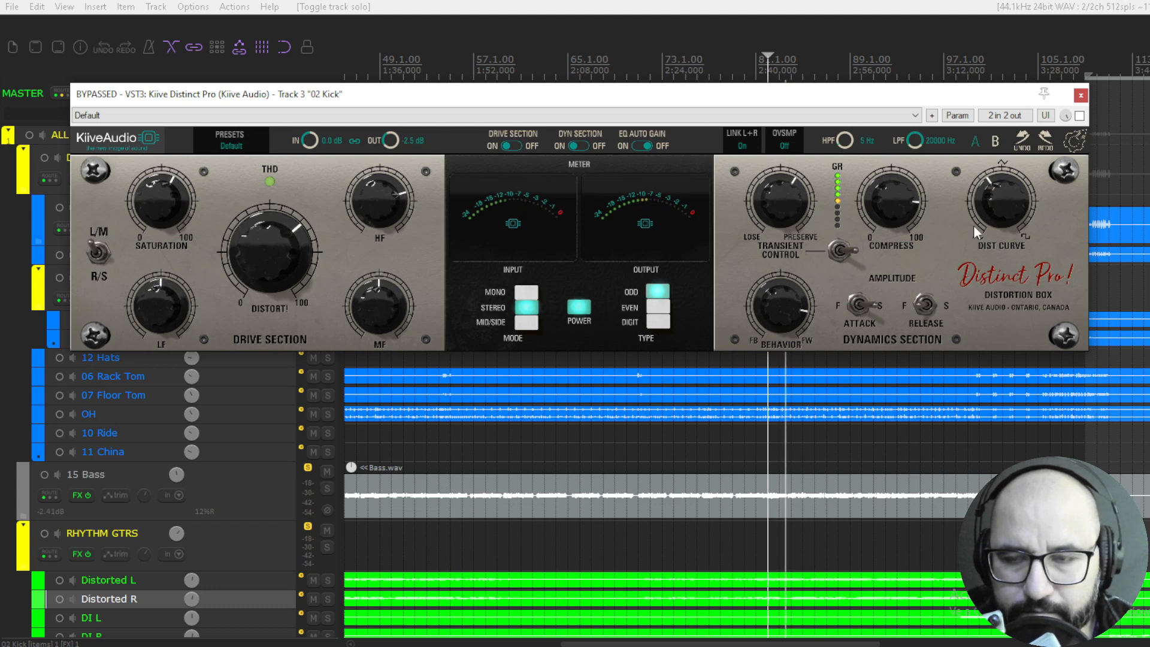
{"action": "left_click_drag", "start_coordinate": [876, 102], "coordinate": [883, 165]}
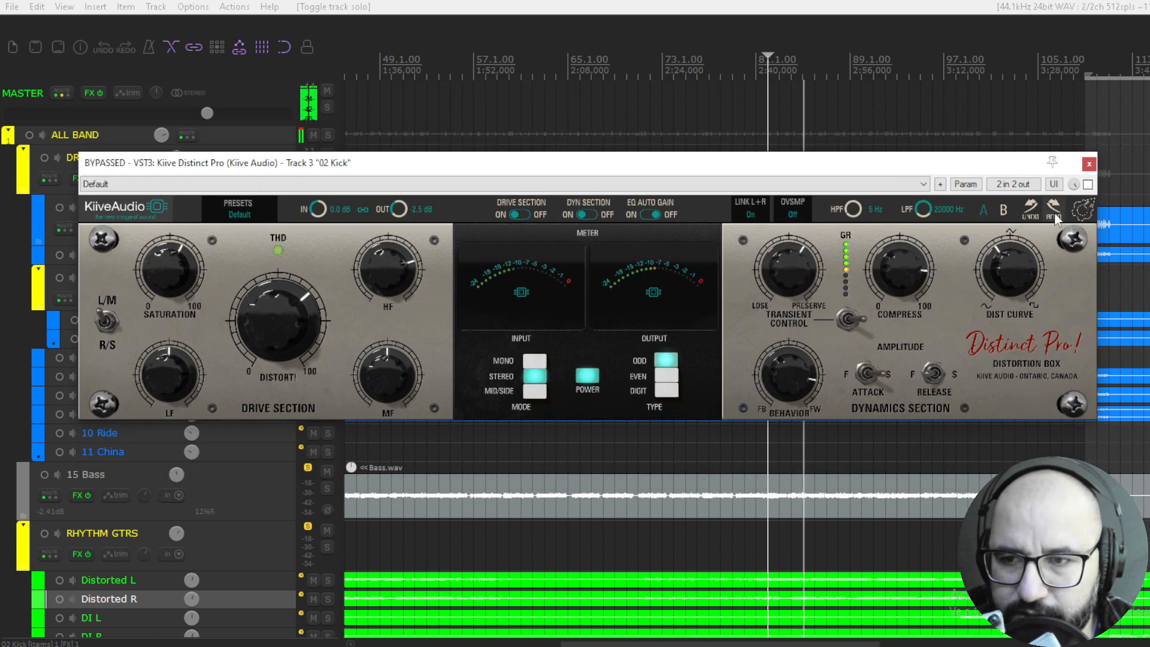
Enable Distinct Pro on the soloed kick, lower its output to -3.4 dB, and repeatedly compare it against bypass.
{"action": "left_click", "coordinate": [1088, 184]}
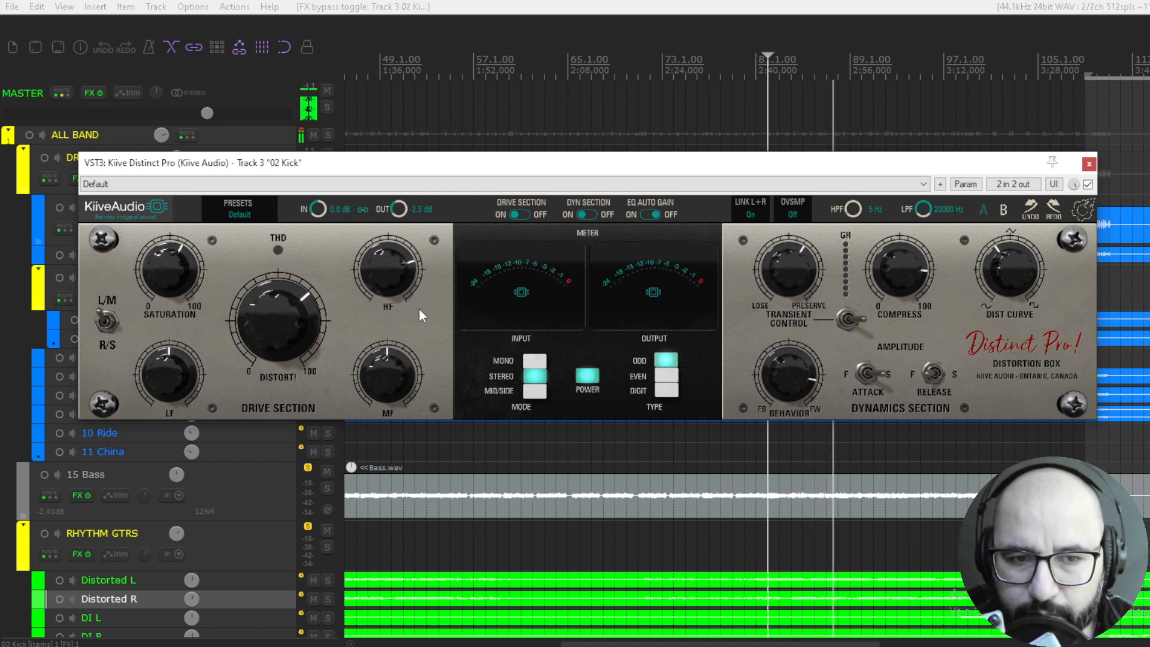
{"action": "left_click", "coordinate": [1088, 184]}
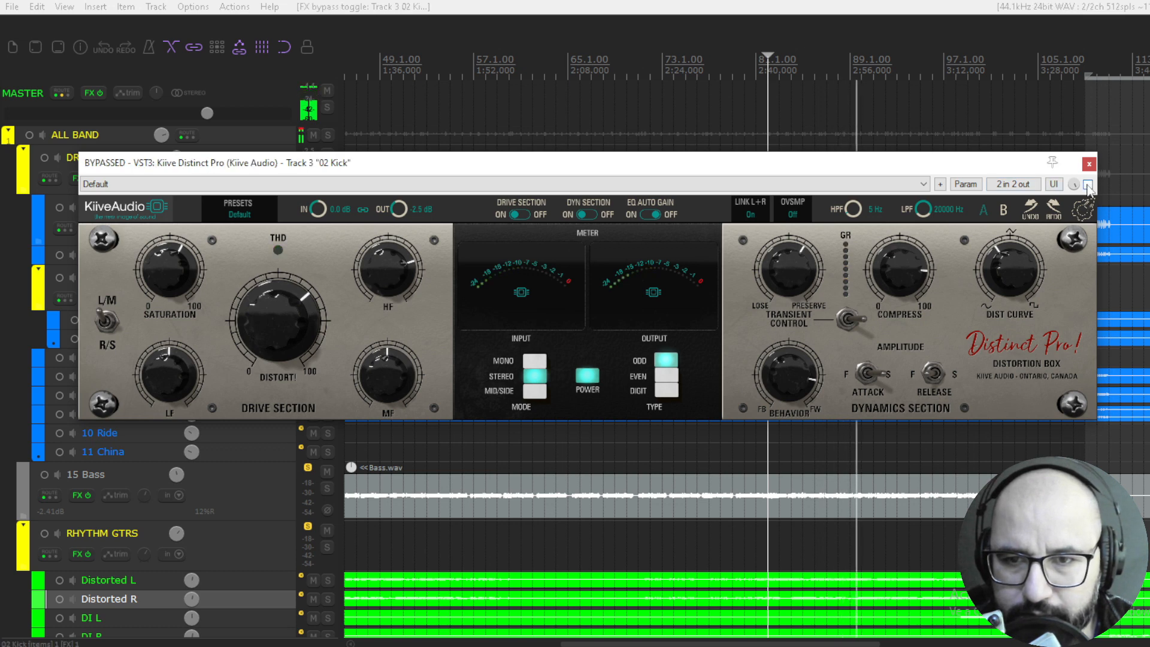
{"action": "left_click", "coordinate": [1088, 184]}
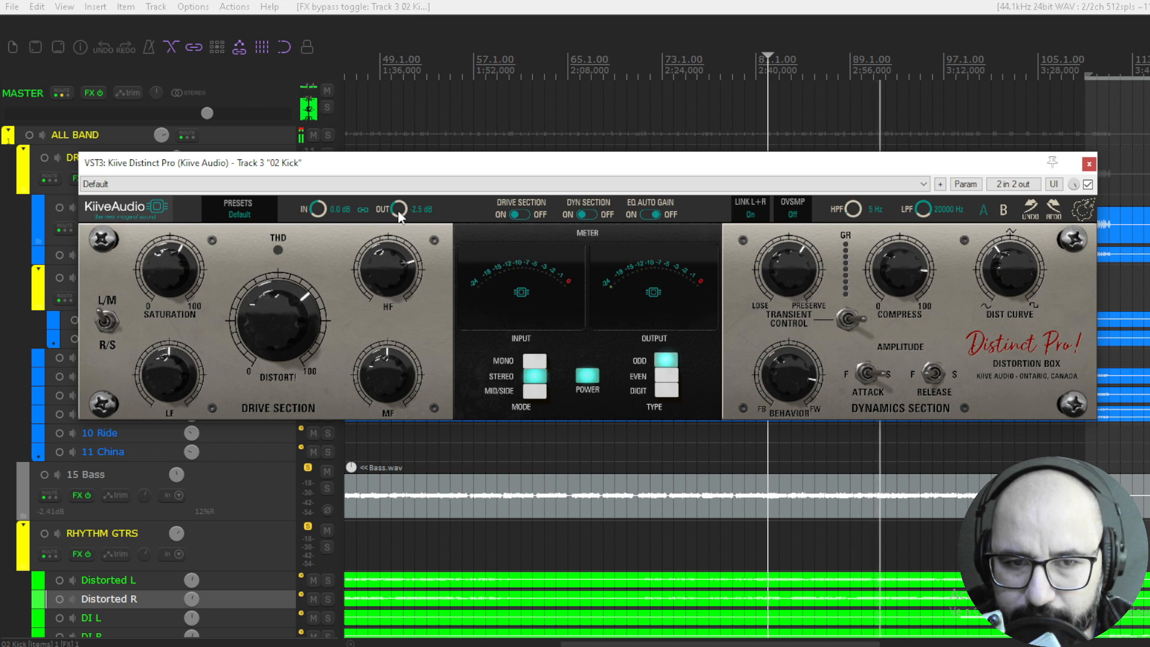
{"action": "left_click", "coordinate": [1088, 184]}
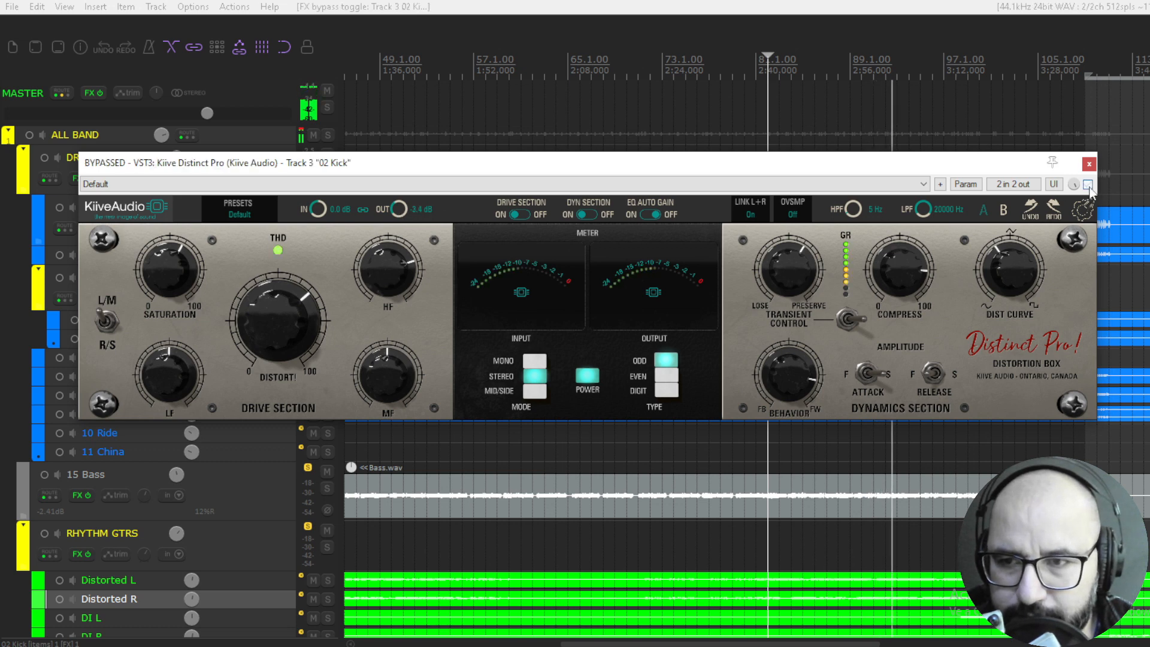
{"action": "left_click", "coordinate": [1089, 184]}
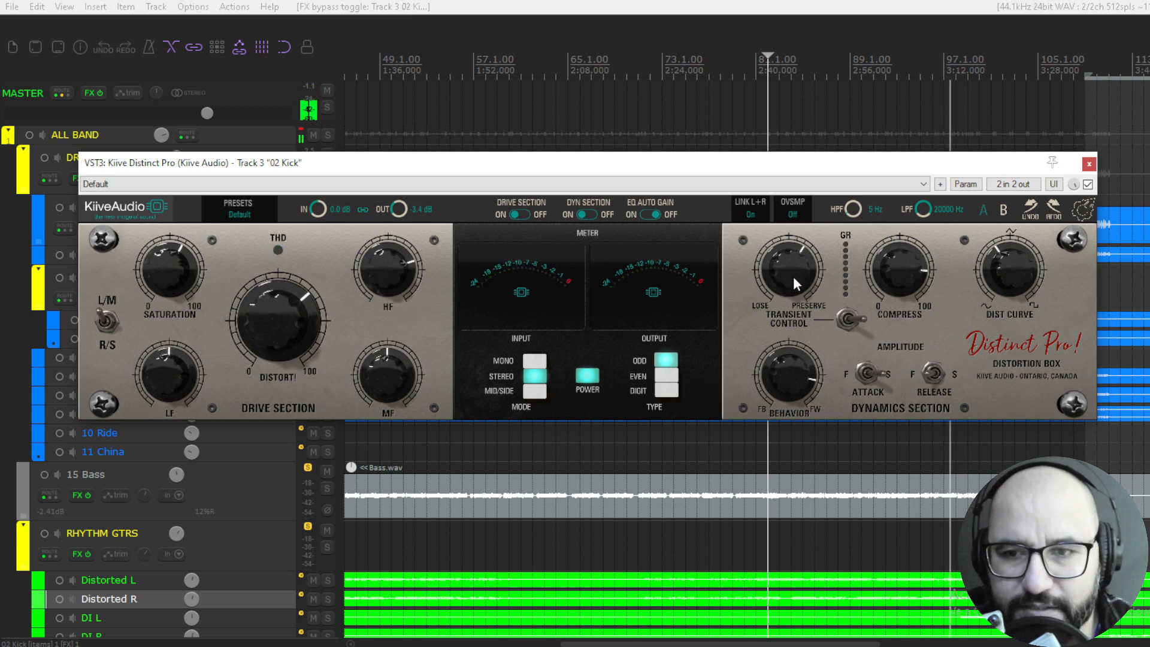
{"action": "left_click", "coordinate": [1088, 184]}
{"action": "left_click", "coordinate": [1088, 184]}
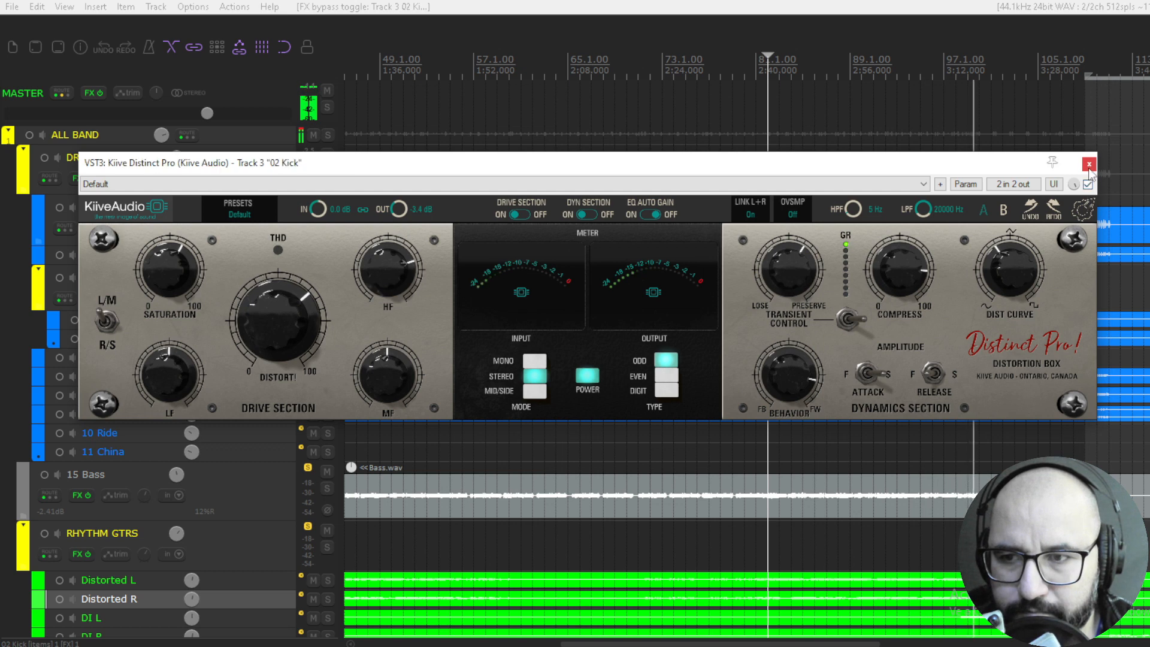
Close the kick's plugin window, solo the Snare bus during playback, and open its Kiive Distinct Pro instance.
{"action": "left_click", "coordinate": [1089, 164]}
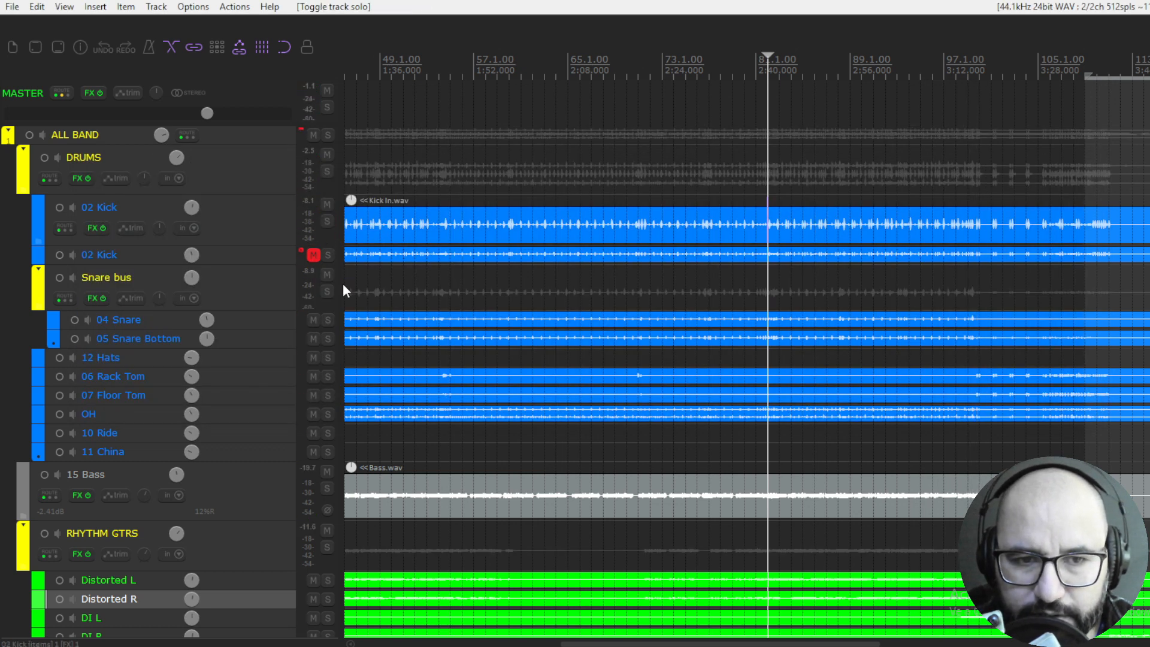
{"action": "left_click", "coordinate": [327, 291]}
{"action": "key", "text": "space"}
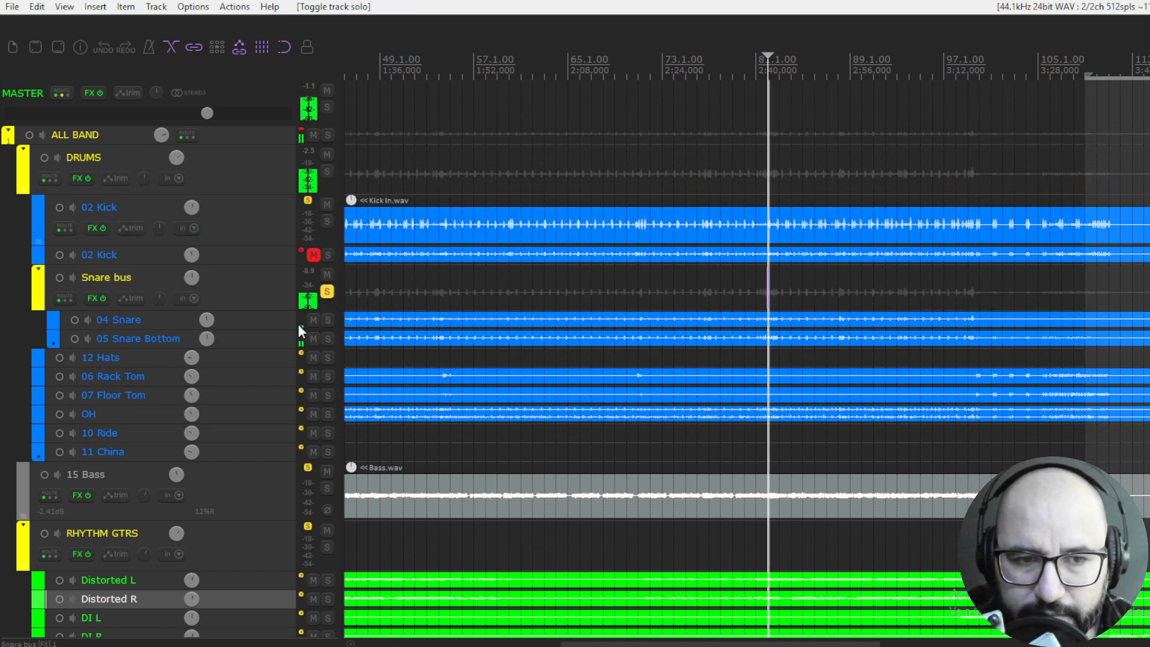
{"action": "right_click", "coordinate": [87, 296]}
{"action": "left_click", "coordinate": [144, 315]}
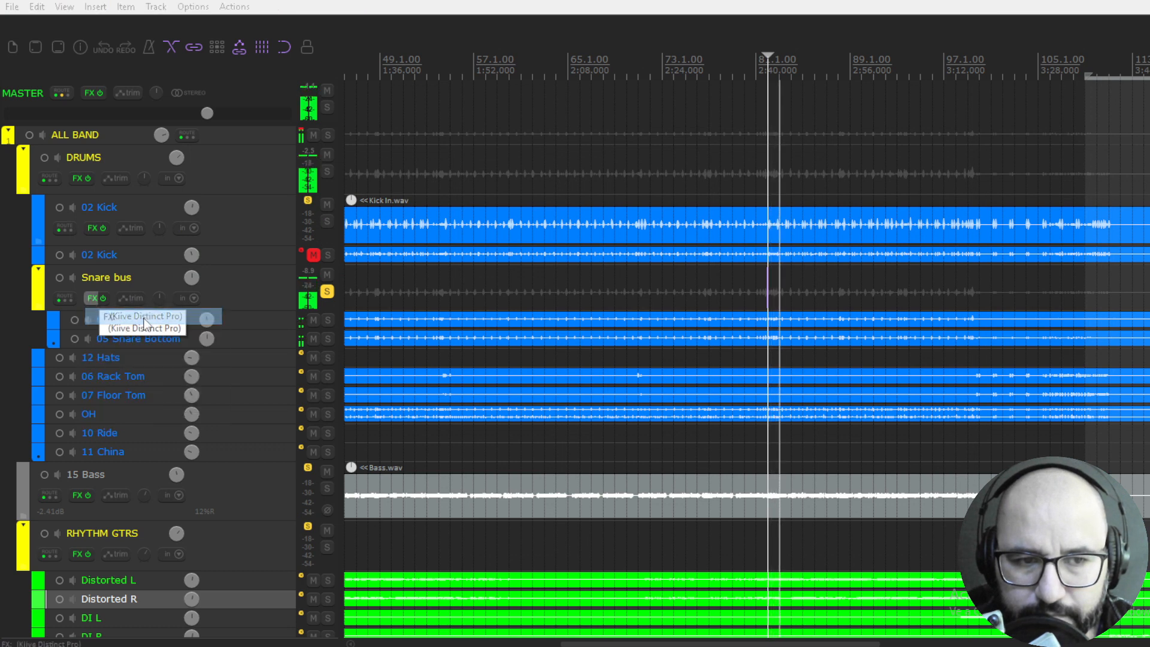
{"action": "left_click_drag", "start_coordinate": [791, 82], "coordinate": [815, 113]}
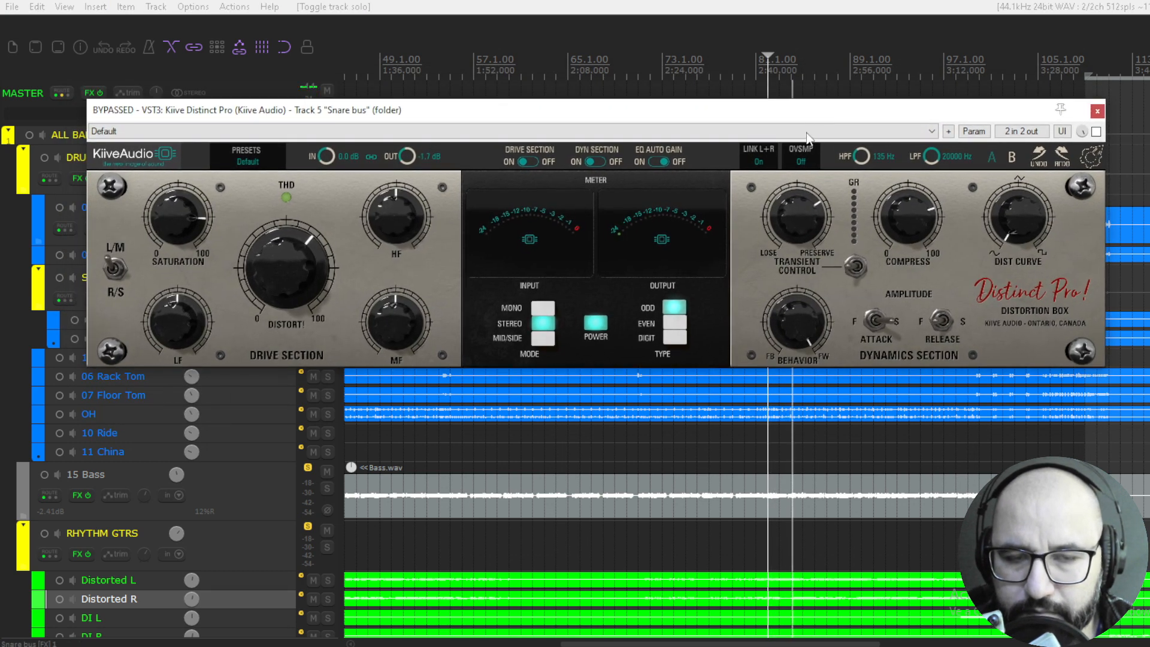
Enable Distinct Pro on the soloed Snare bus and repeatedly compare it against bypass.
{"action": "left_click", "coordinate": [1096, 131]}
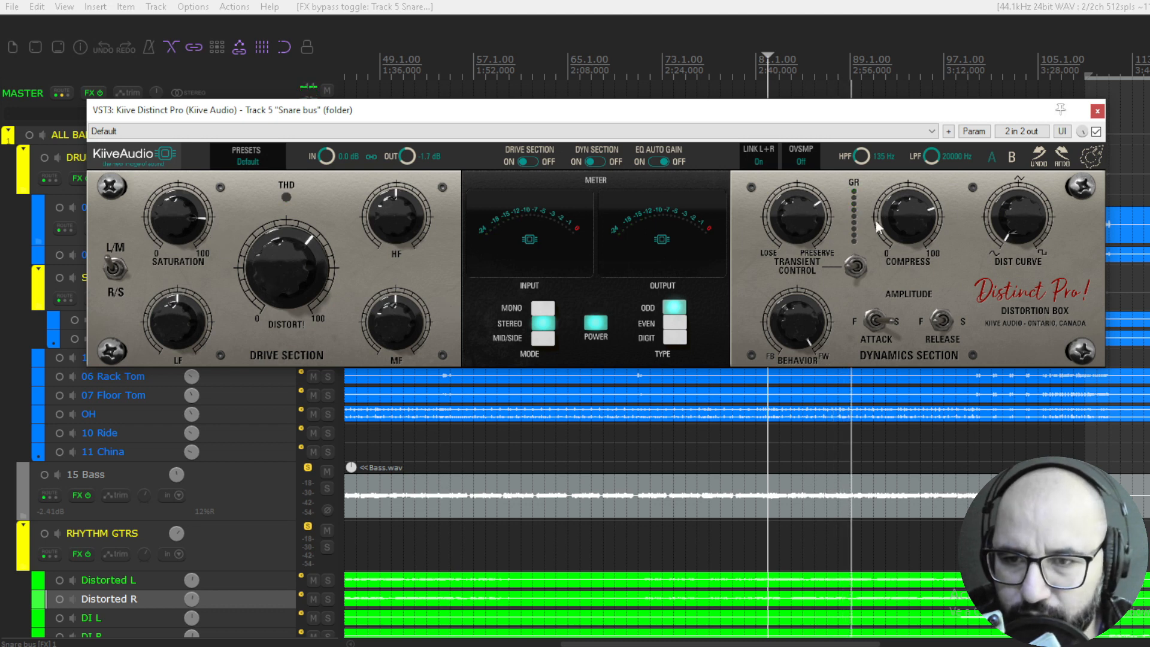
{"action": "left_click", "coordinate": [1096, 131]}
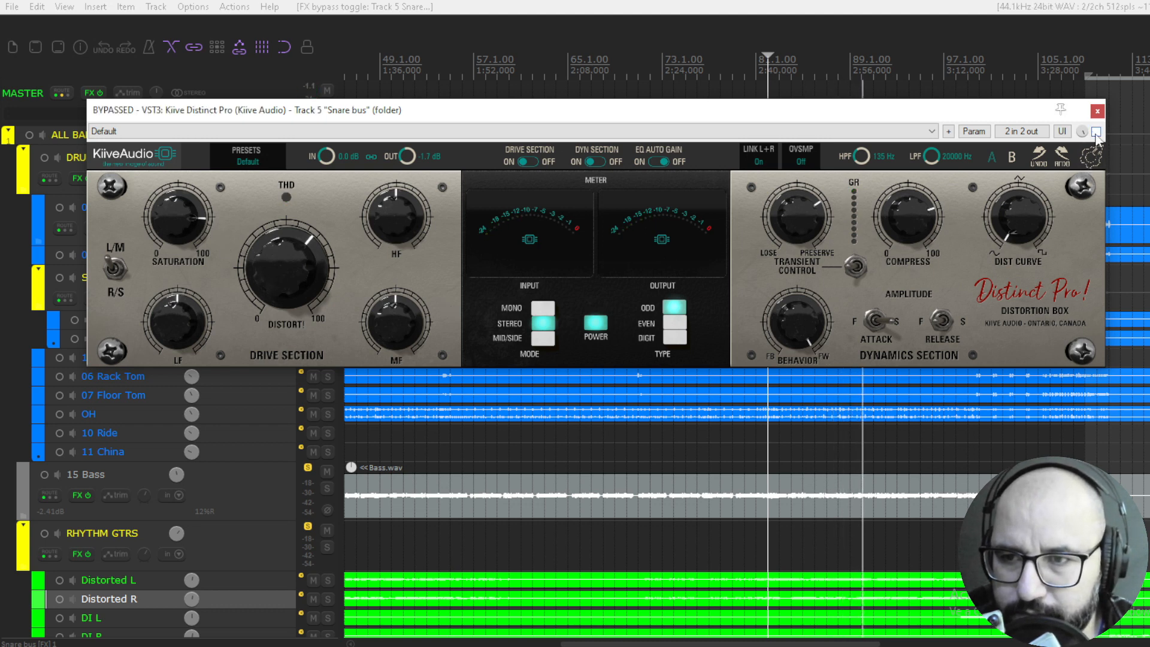
{"action": "left_click", "coordinate": [1097, 131]}
{"action": "left_click_drag", "start_coordinate": [1001, 228], "coordinate": [1021, 130]}
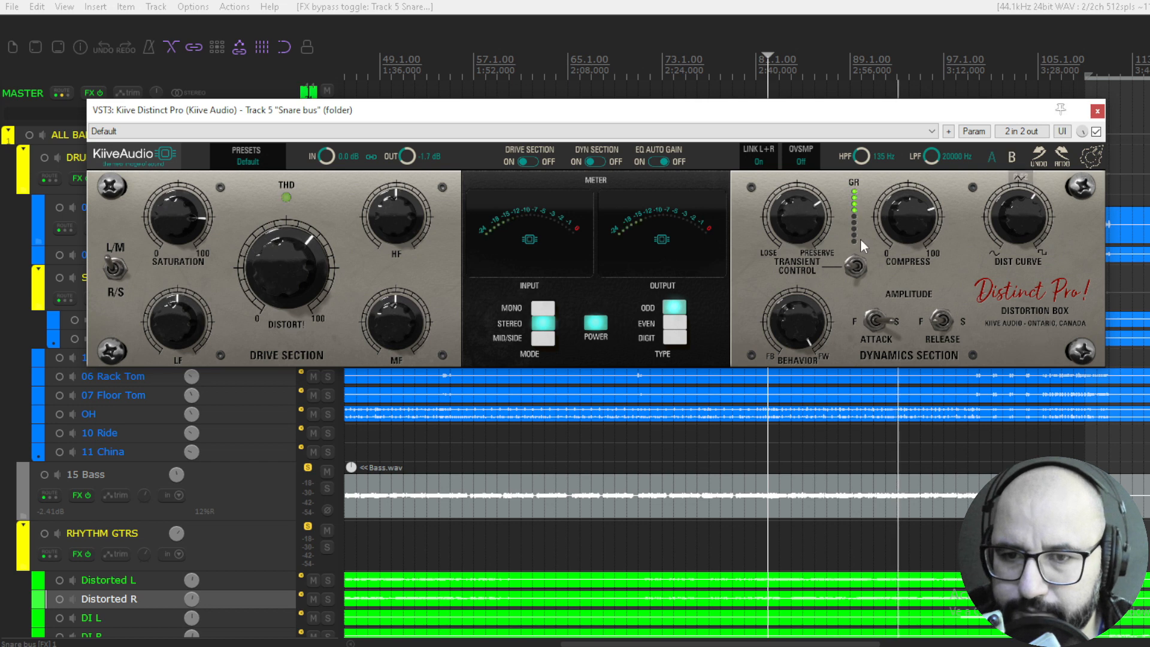
{"action": "left_click", "coordinate": [1097, 131]}
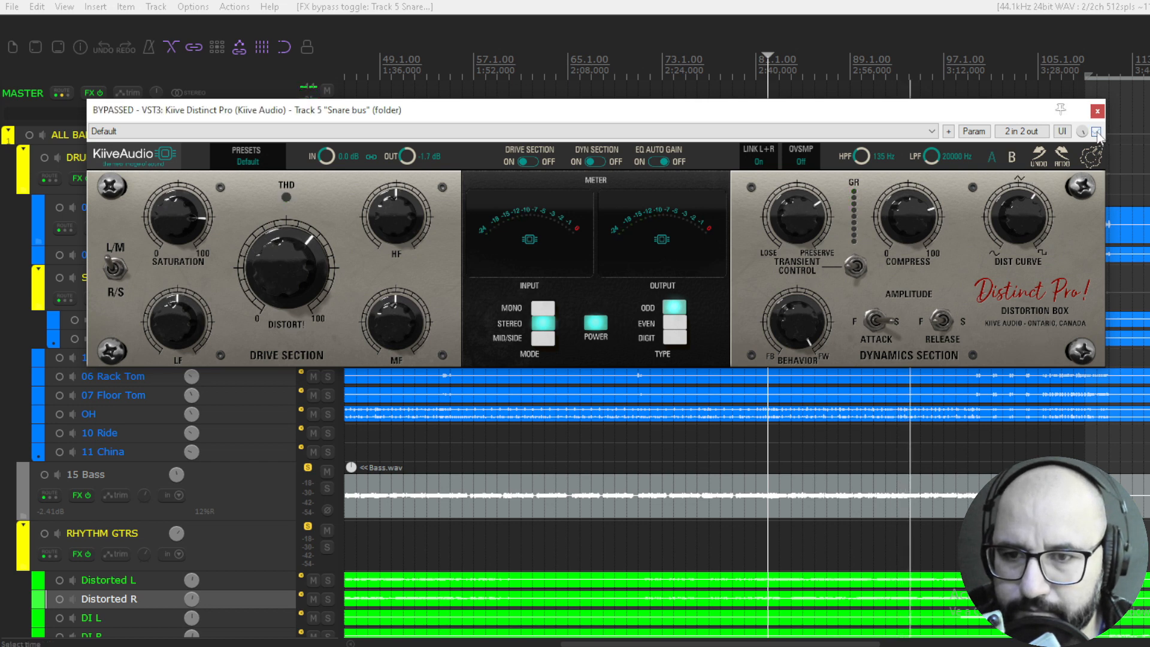
{"action": "left_click", "coordinate": [1098, 132]}
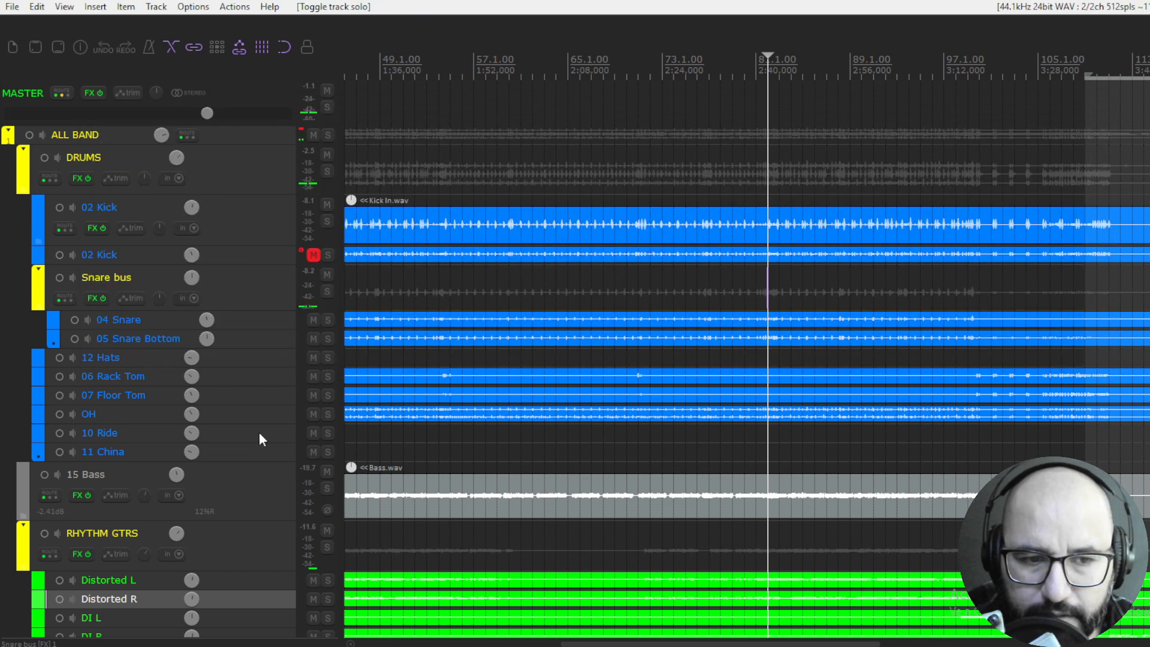
Solo the 15 Bass track, start playback, and open its Kiive Distinct Pro instance.
{"action": "scroll", "coordinate": [264, 428], "scroll_direction": "down", "scroll_amount": 3}
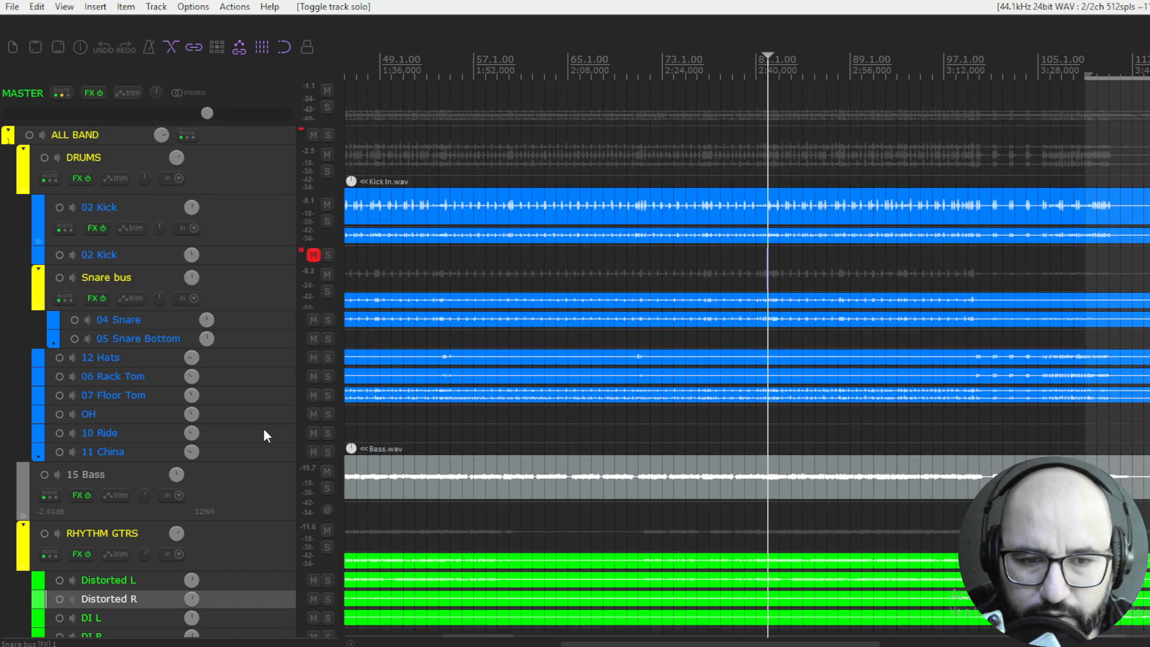
{"action": "left_click", "coordinate": [328, 432]}
{"action": "key", "text": "space"}
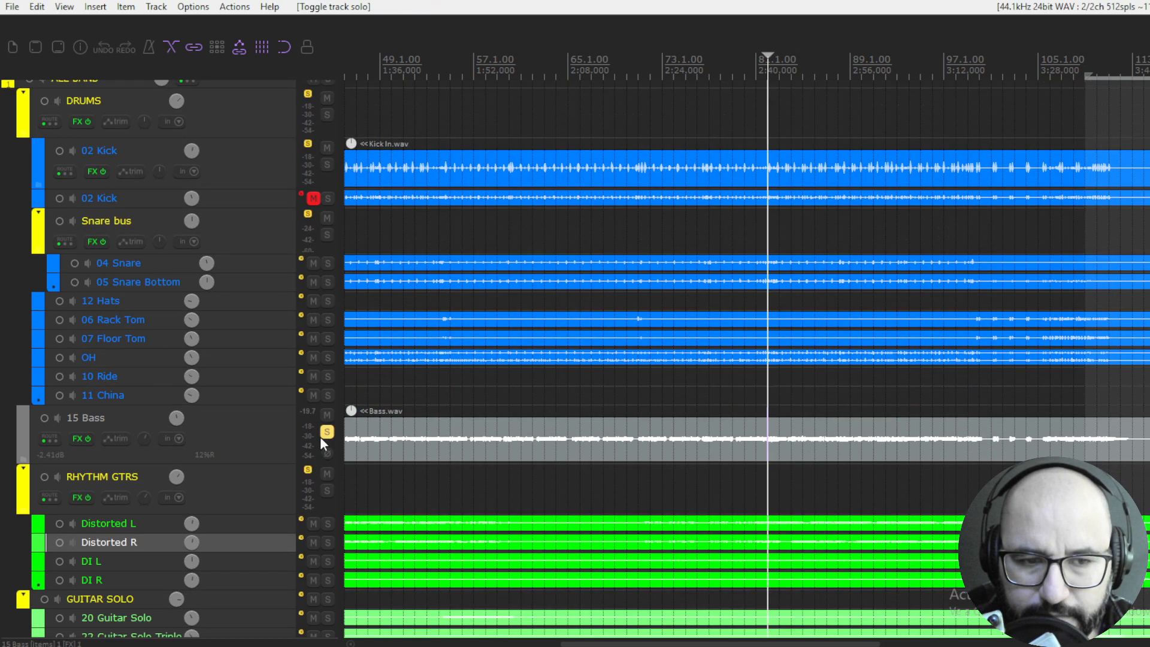
{"action": "right_click", "coordinate": [76, 439]}
{"action": "left_click", "coordinate": [126, 457]}
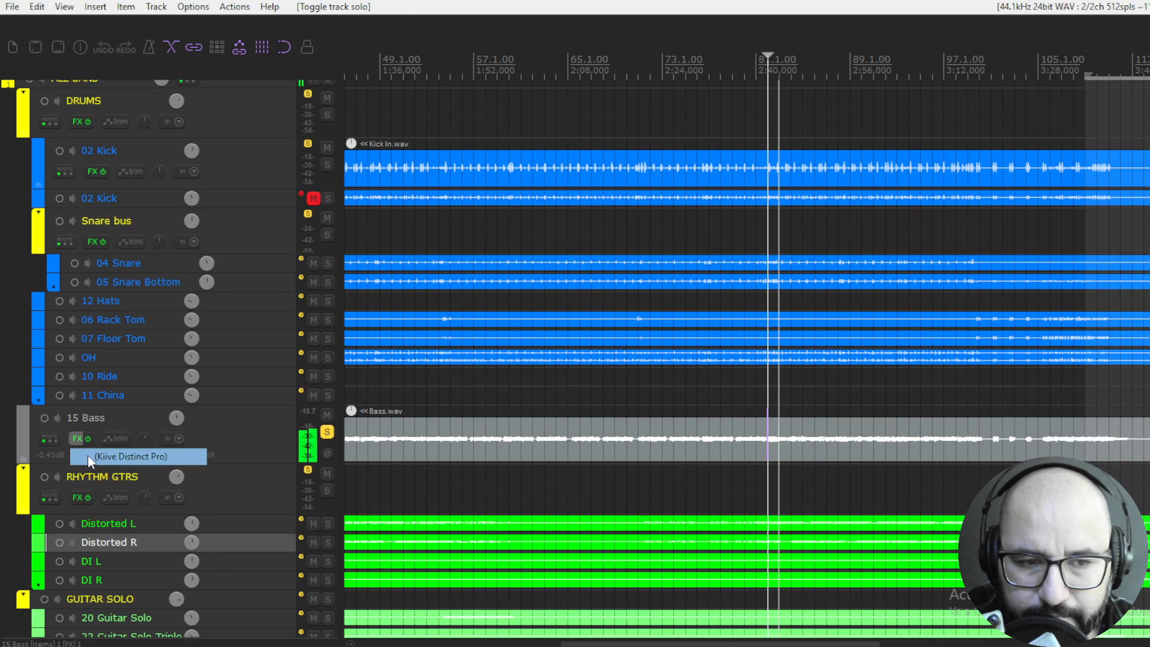
{"action": "left_click_drag", "start_coordinate": [572, 63], "coordinate": [628, 106]}
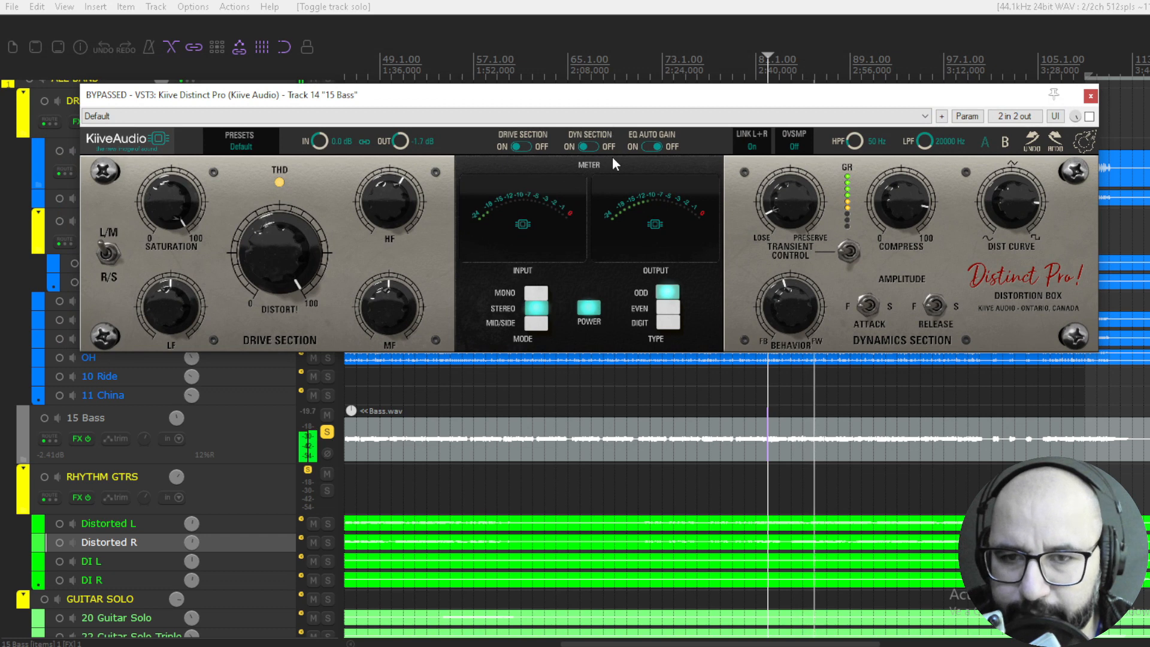
Enable Distinct Pro on the soloed bass, replay the passage, and set Behavior to 2.60v.
{"action": "left_click", "coordinate": [1090, 117]}
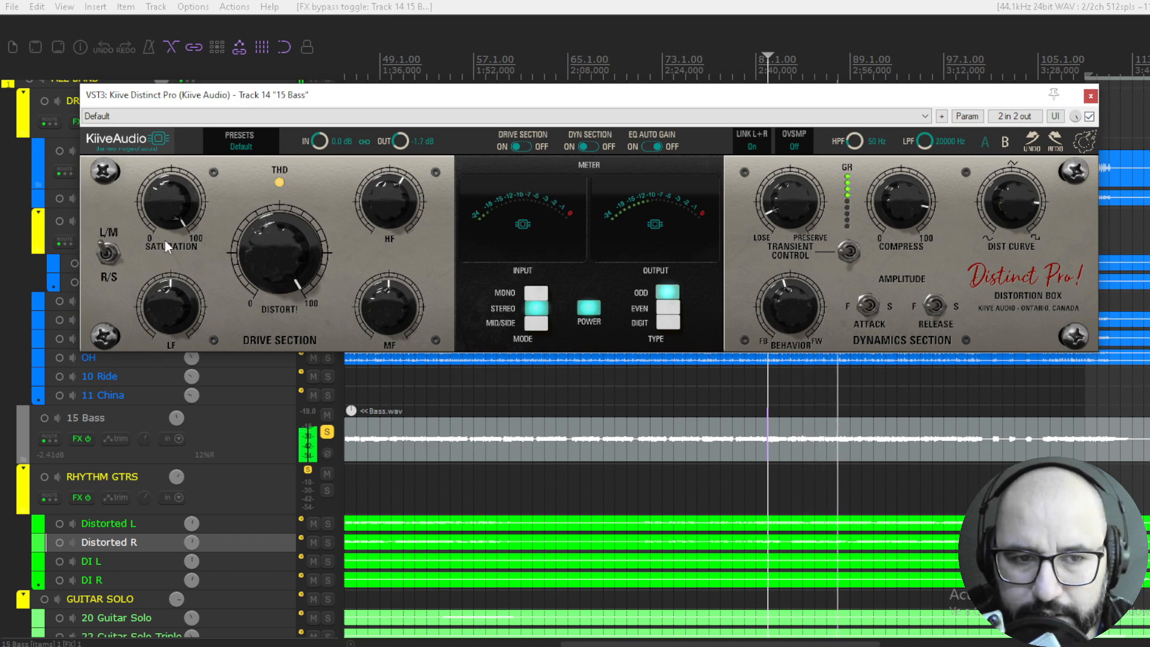
{"action": "mouse_move", "coordinate": [157, 207]}
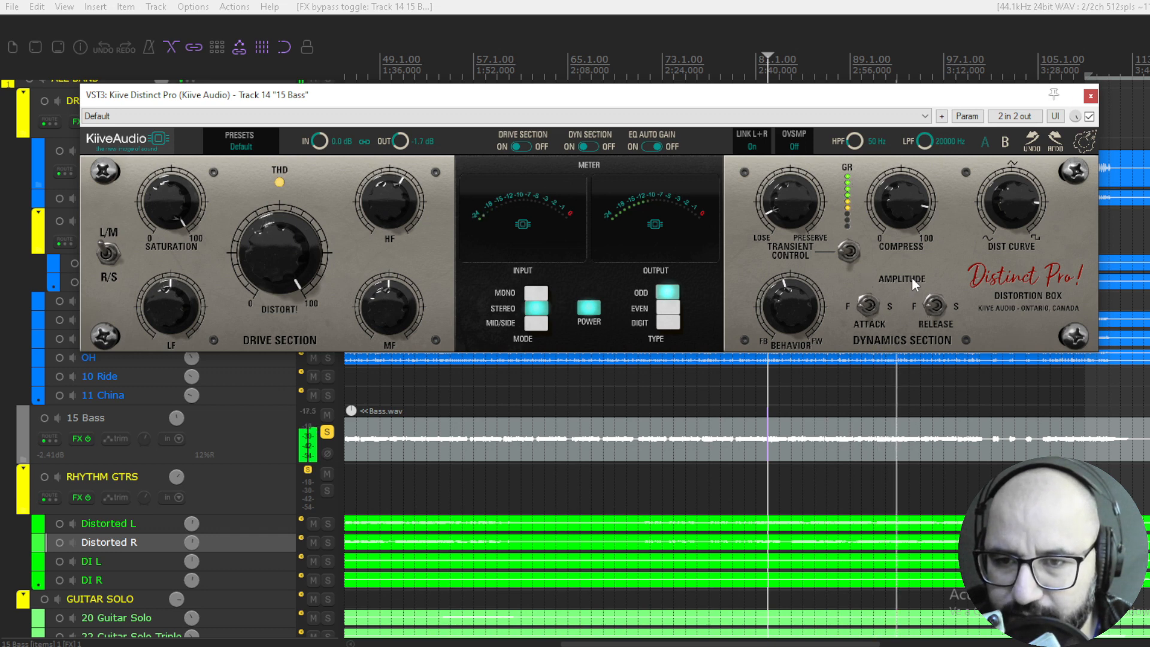
{"action": "mouse_move", "coordinate": [906, 195]}
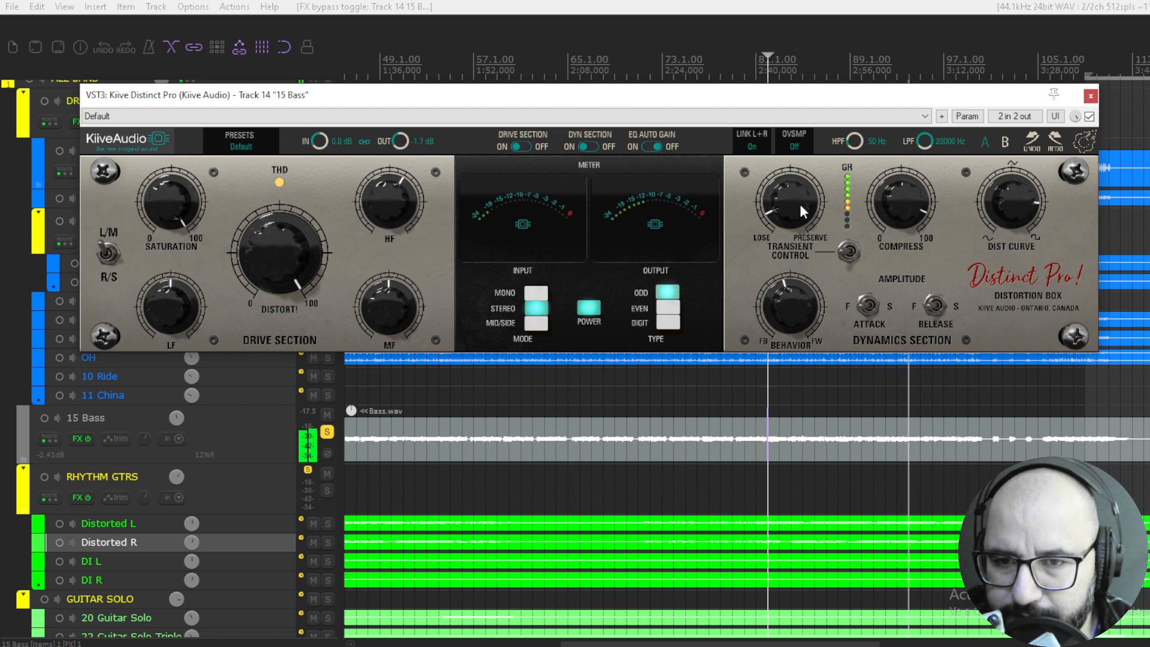
{"action": "key", "text": "space"}
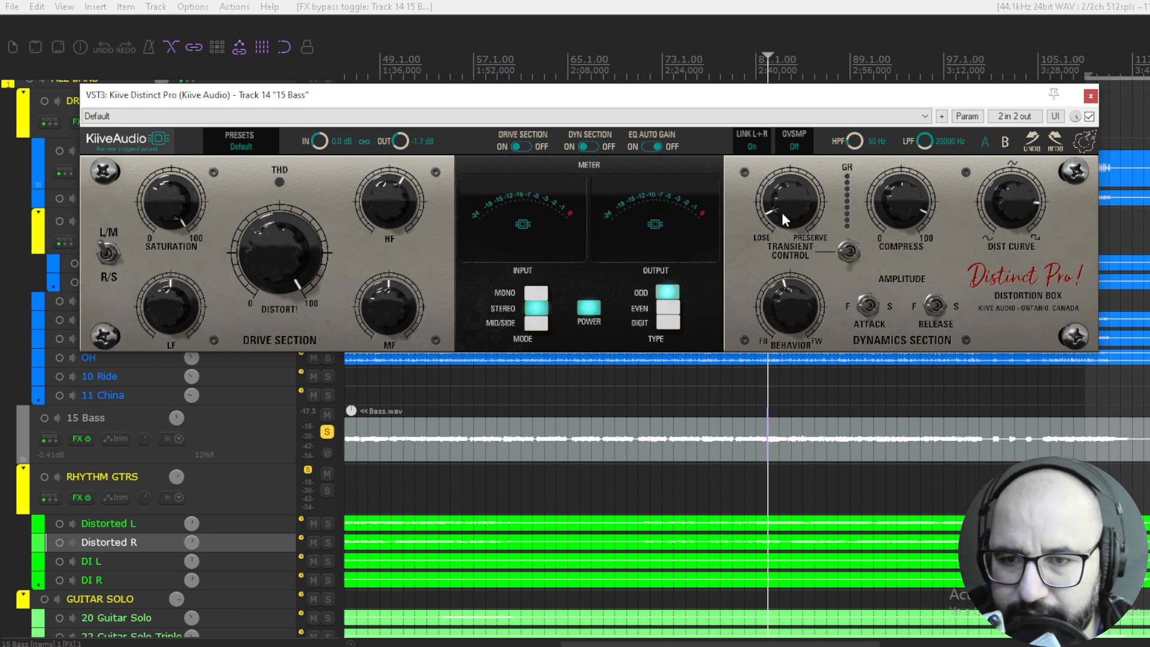
{"action": "key", "text": "space"}
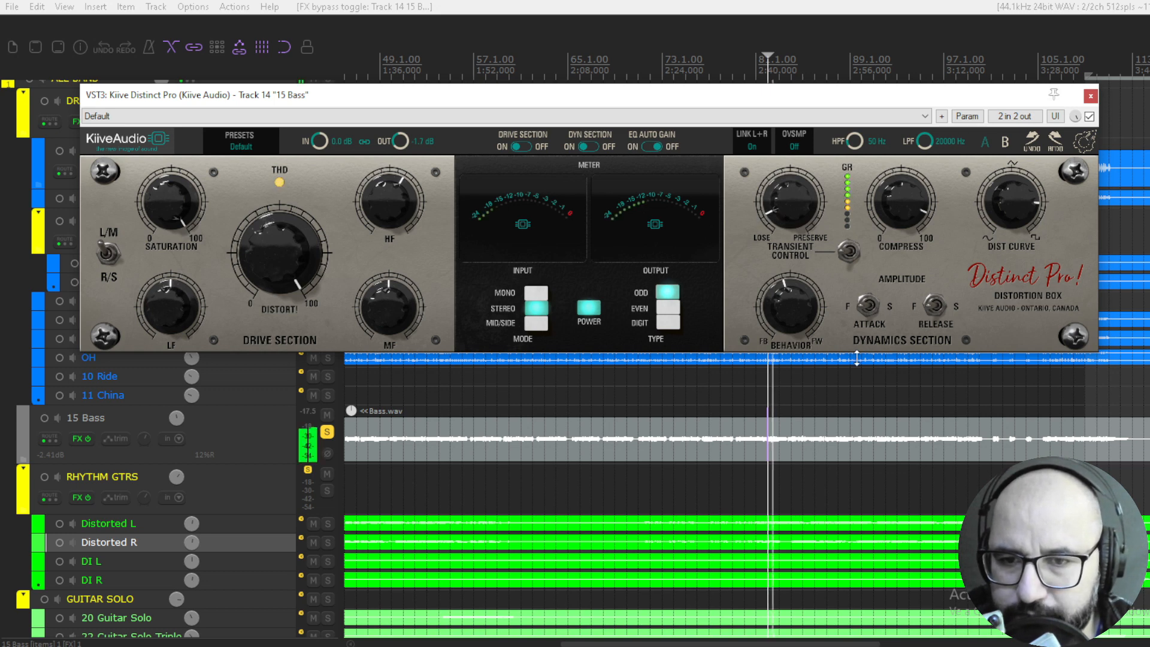
{"action": "left_click_drag", "start_coordinate": [791, 310], "coordinate": [794, 335]}
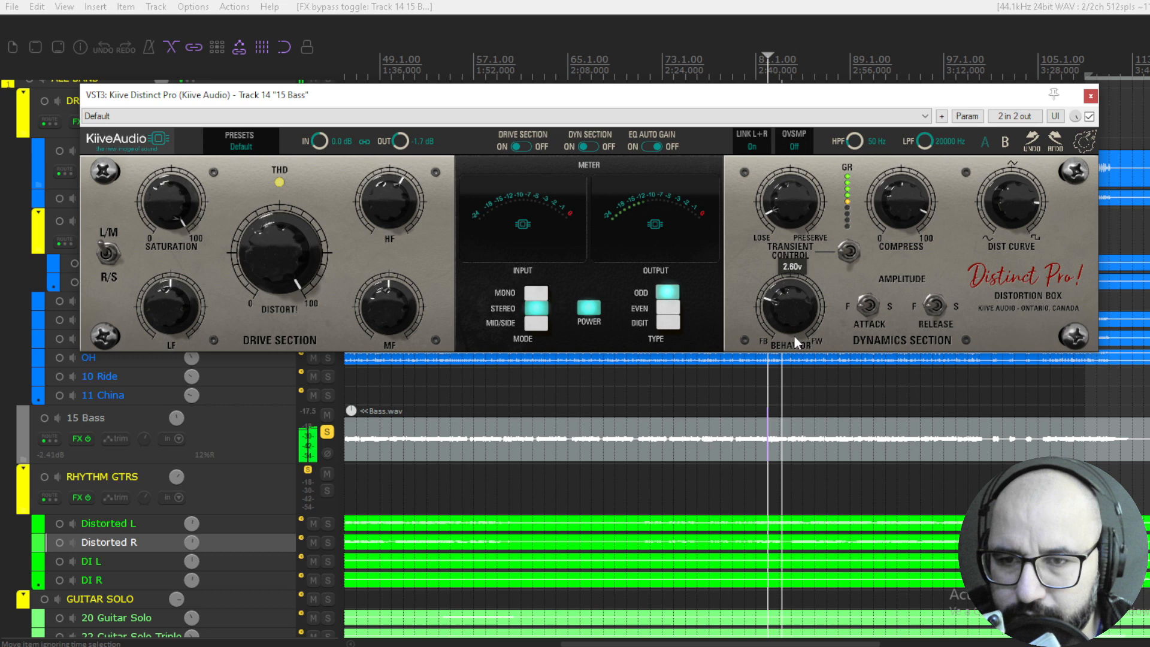
Compare the playing bass with Distinct Pro bypassed and enabled.
{"action": "left_click", "coordinate": [1090, 117]}
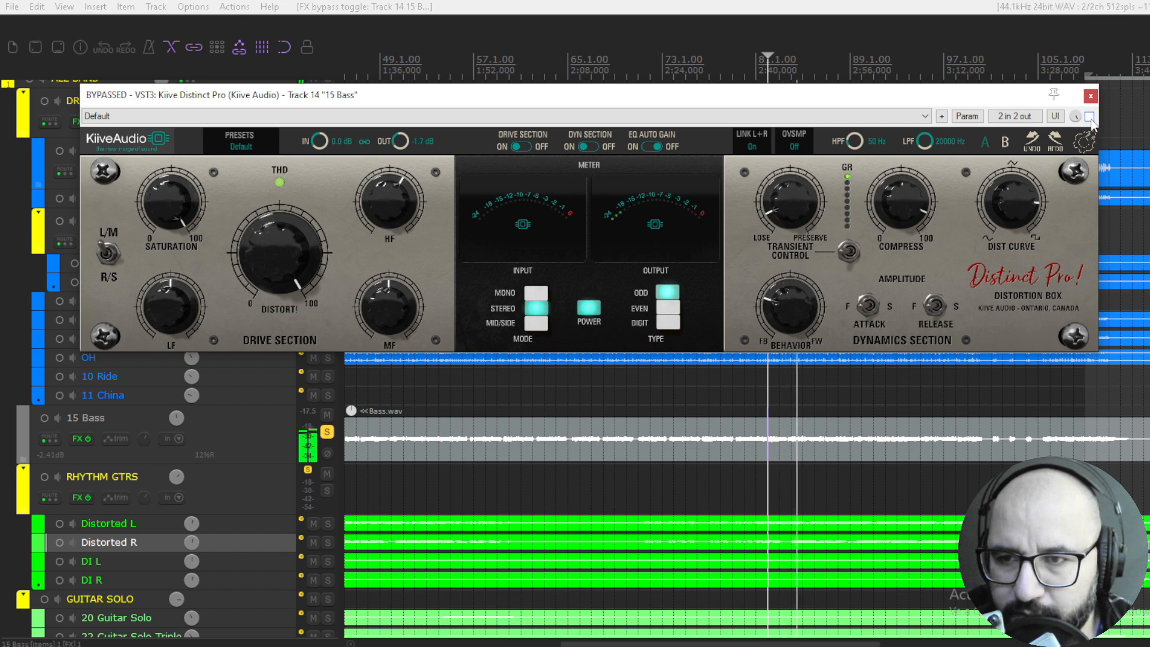
{"action": "left_click", "coordinate": [1090, 117]}
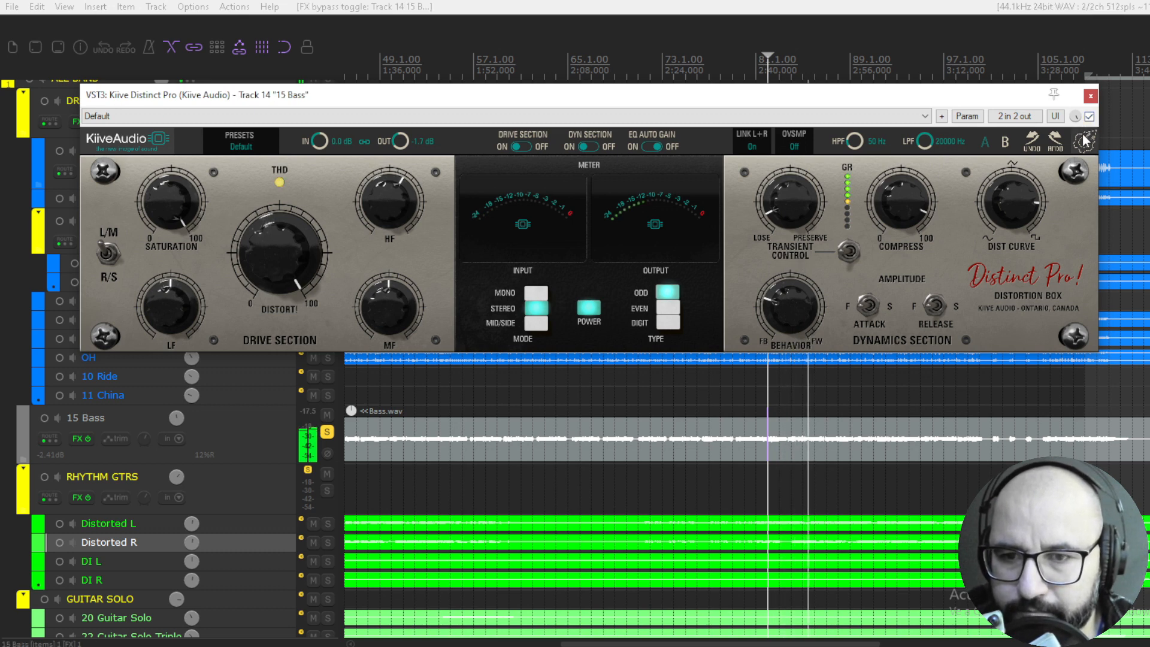
{"action": "left_click", "coordinate": [1090, 117]}
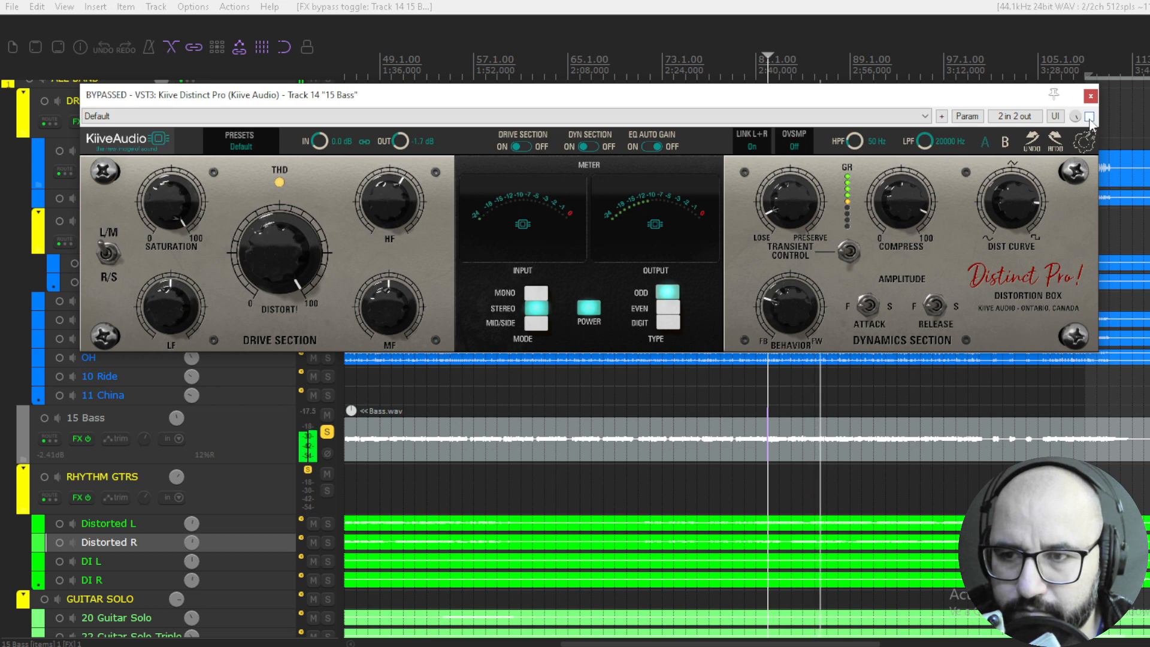
{"action": "left_click", "coordinate": [1090, 117]}
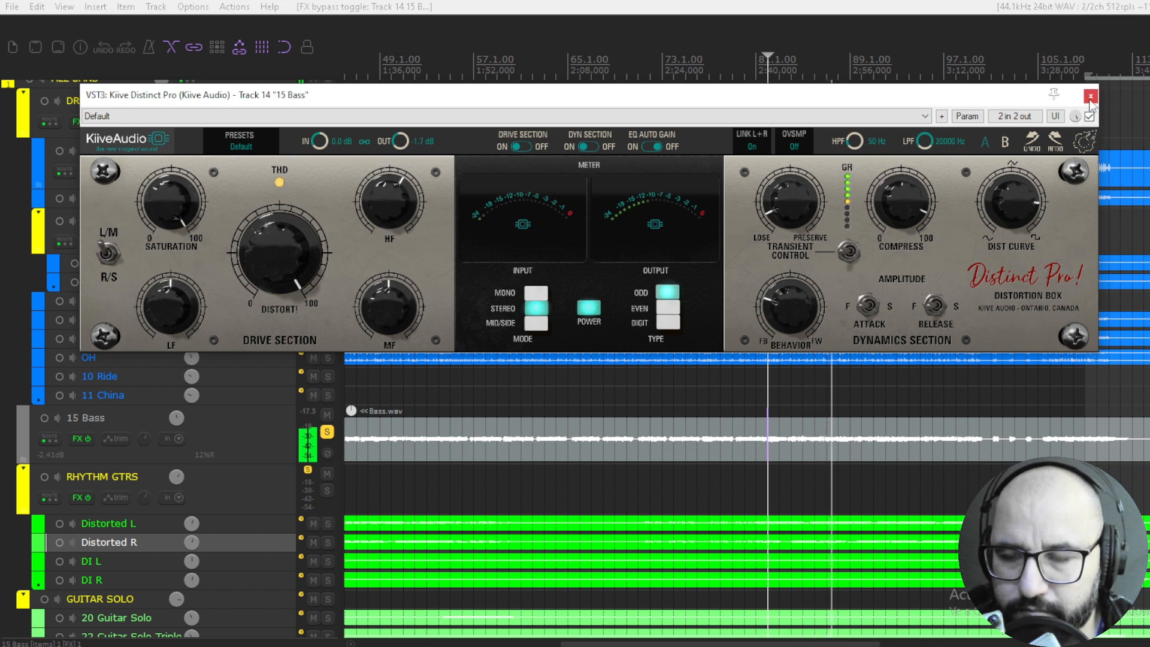
Close the bass plugin window, switch the solo from 15 Bass to the RHYTHM GTRS folder, and open its Distinct Pro instance.
{"action": "left_click", "coordinate": [1091, 98]}
{"action": "key", "text": "space"}
{"action": "left_click", "coordinate": [327, 432]}
{"action": "scroll", "coordinate": [255, 497], "scroll_direction": "down", "scroll_amount": 4}
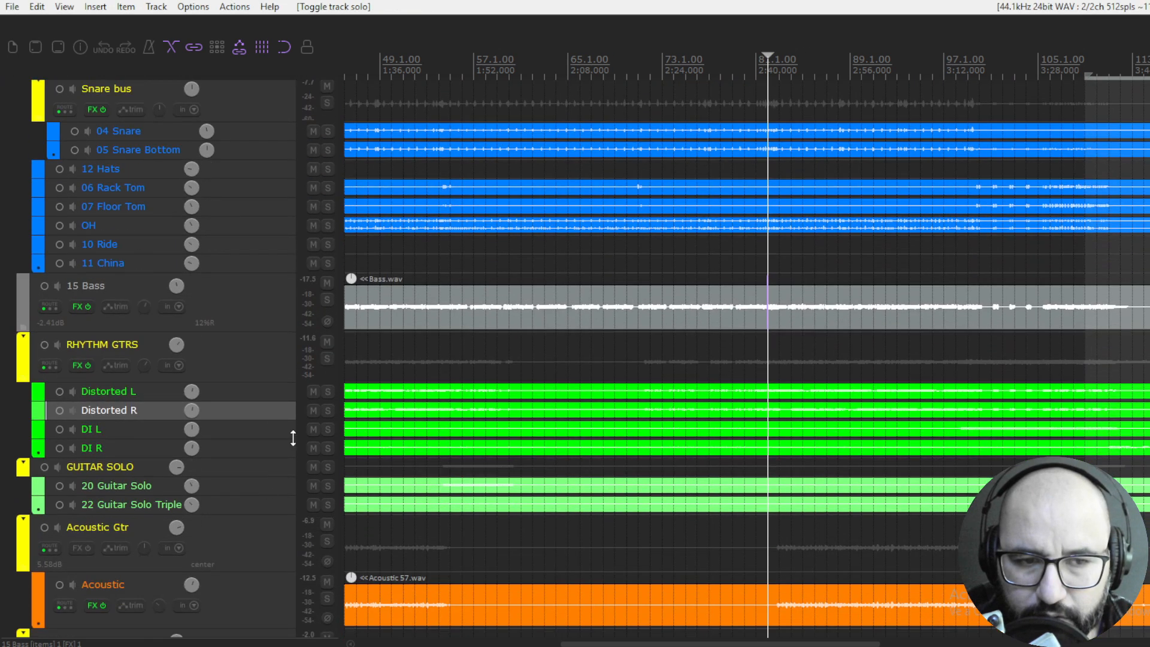
{"action": "left_click", "coordinate": [327, 359]}
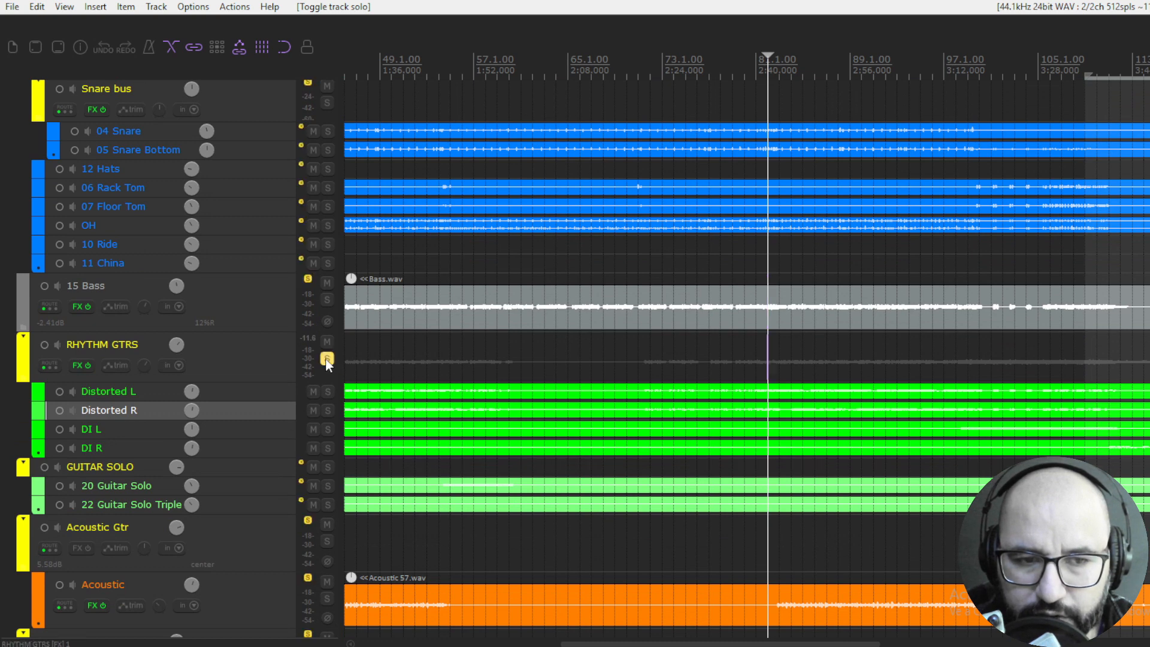
{"action": "right_click", "coordinate": [78, 366]}
{"action": "left_click", "coordinate": [84, 381]}
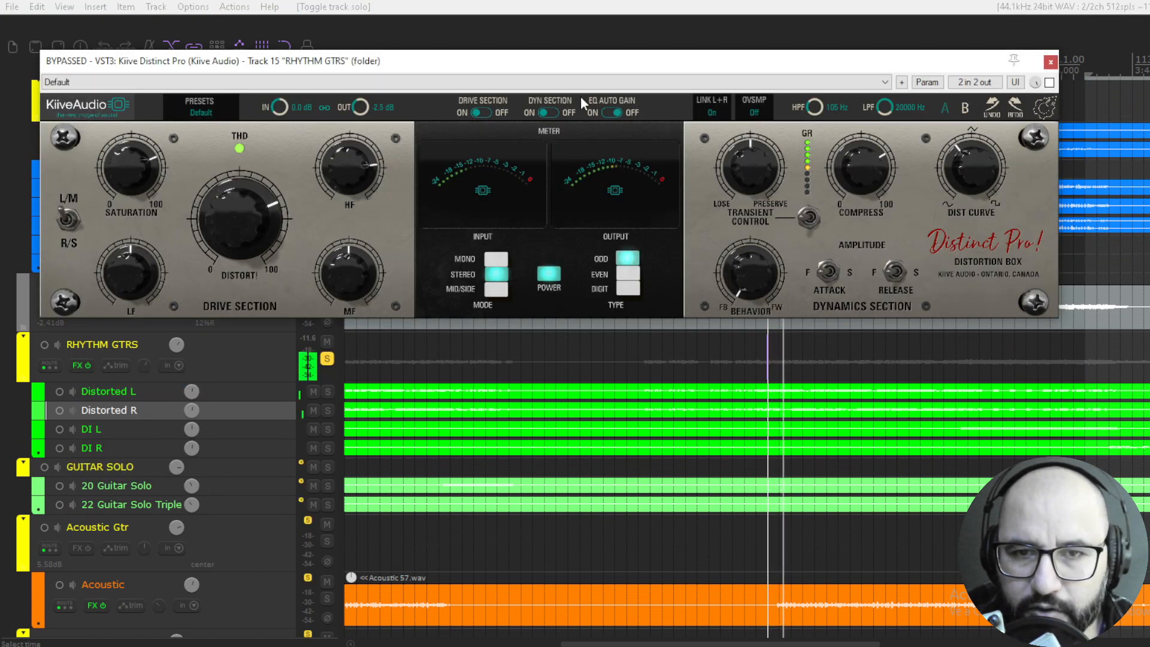
{"action": "left_click_drag", "start_coordinate": [573, 62], "coordinate": [607, 123]}
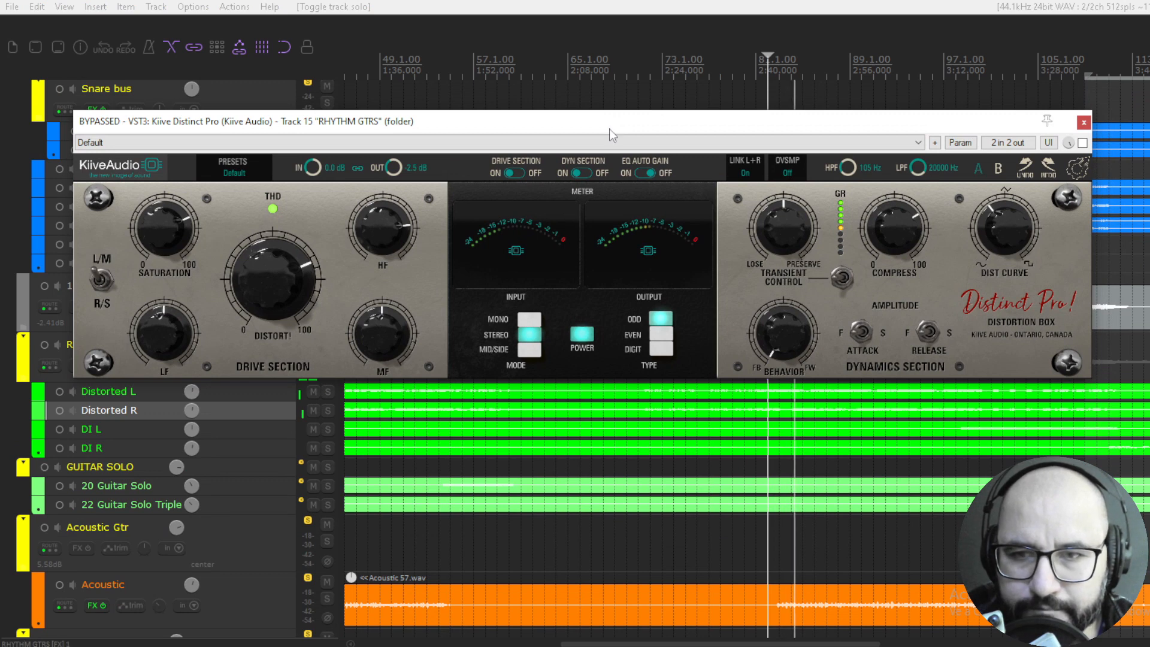
Enable Distinct Pro on the rhythm guitars, toggle the Drive Section off and on, and lower Transient Control toward Lose.
{"action": "left_click", "coordinate": [1083, 143]}
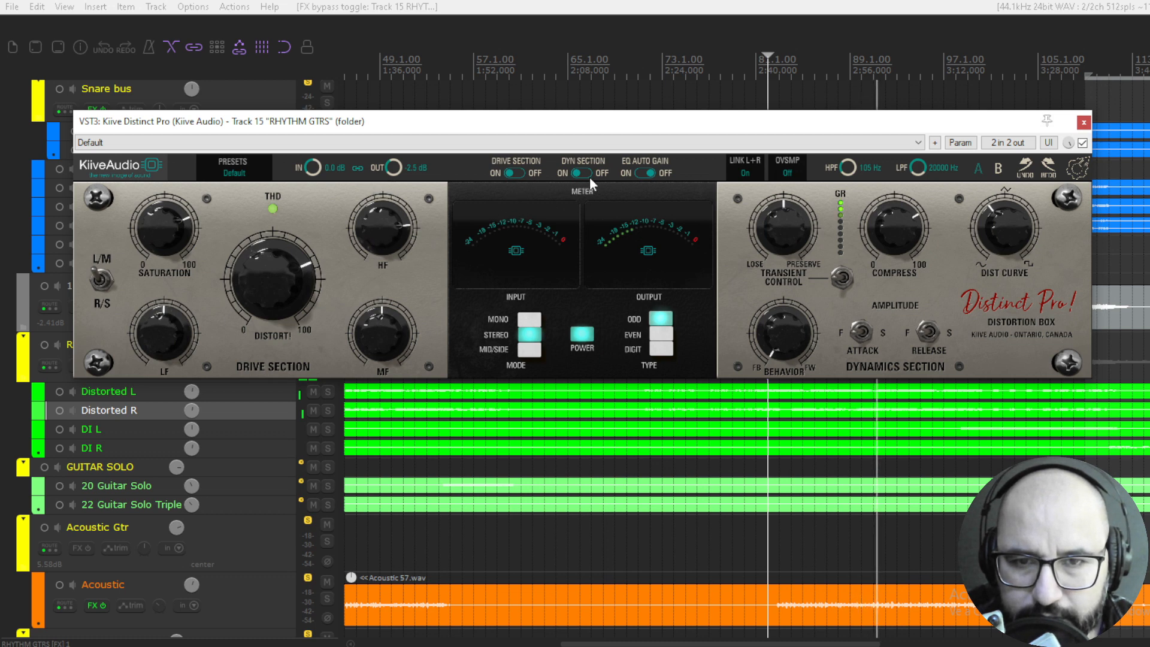
{"action": "left_click", "coordinate": [515, 173]}
{"action": "left_click", "coordinate": [513, 173]}
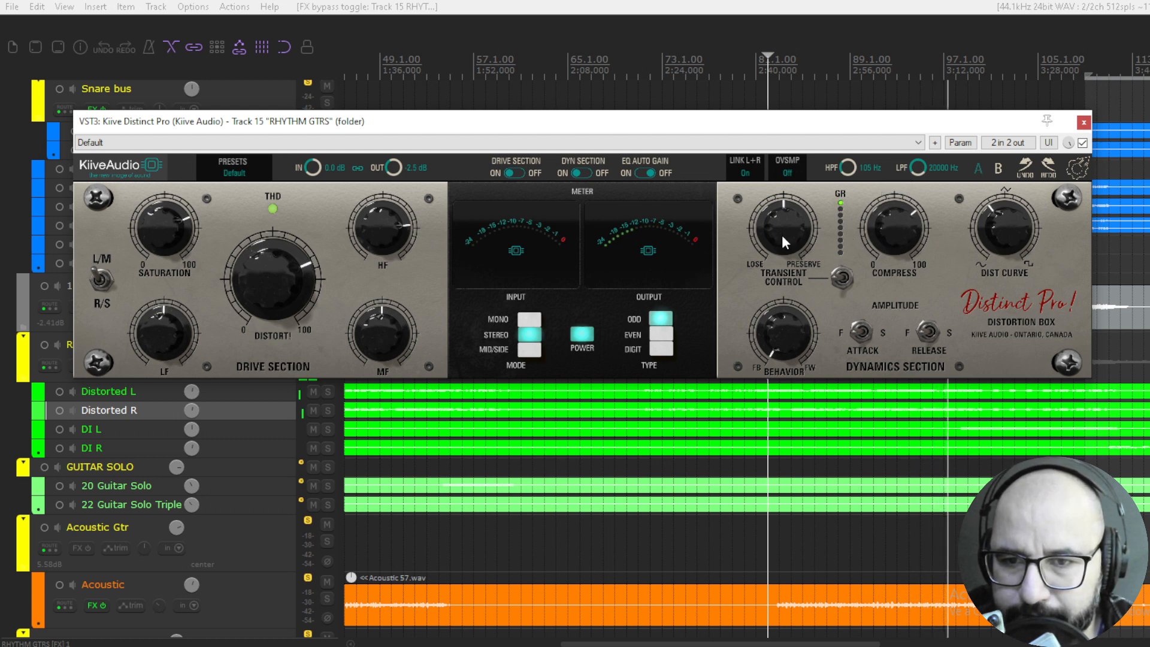
{"action": "left_click_drag", "start_coordinate": [782, 235], "coordinate": [780, 265]}
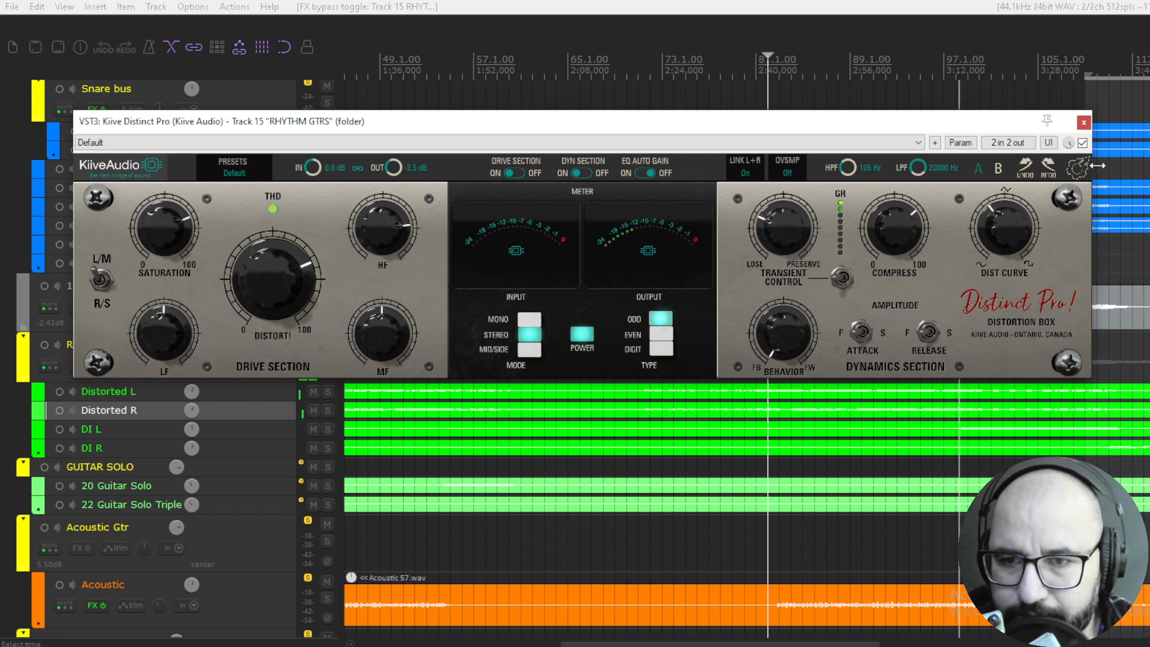
Compare the playing rhythm guitars repeatedly with Distinct Pro bypassed and enabled.
{"action": "left_click", "coordinate": [1082, 143]}
{"action": "left_click", "coordinate": [1082, 143]}
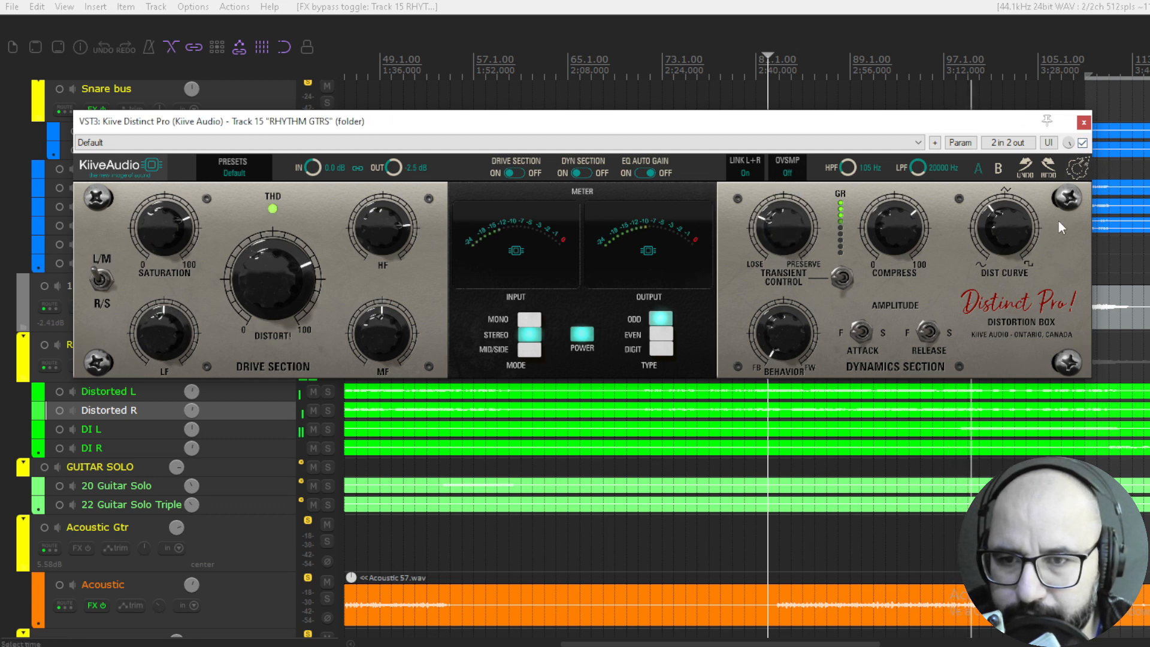
{"action": "left_click", "coordinate": [1083, 143]}
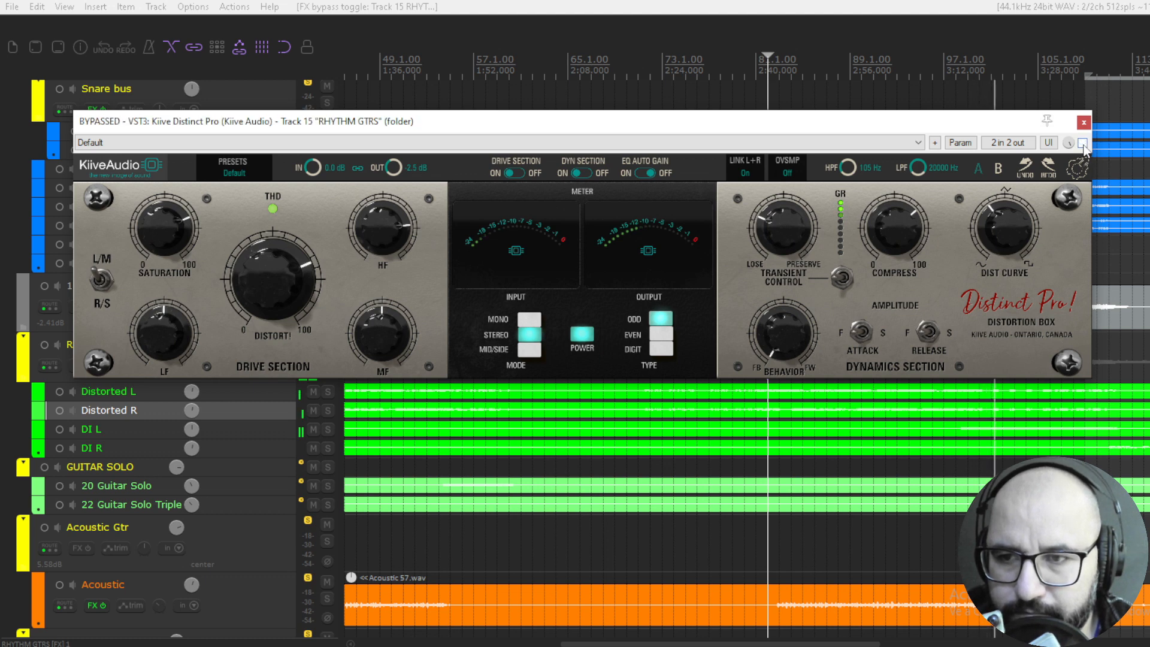
{"action": "left_click", "coordinate": [1083, 143]}
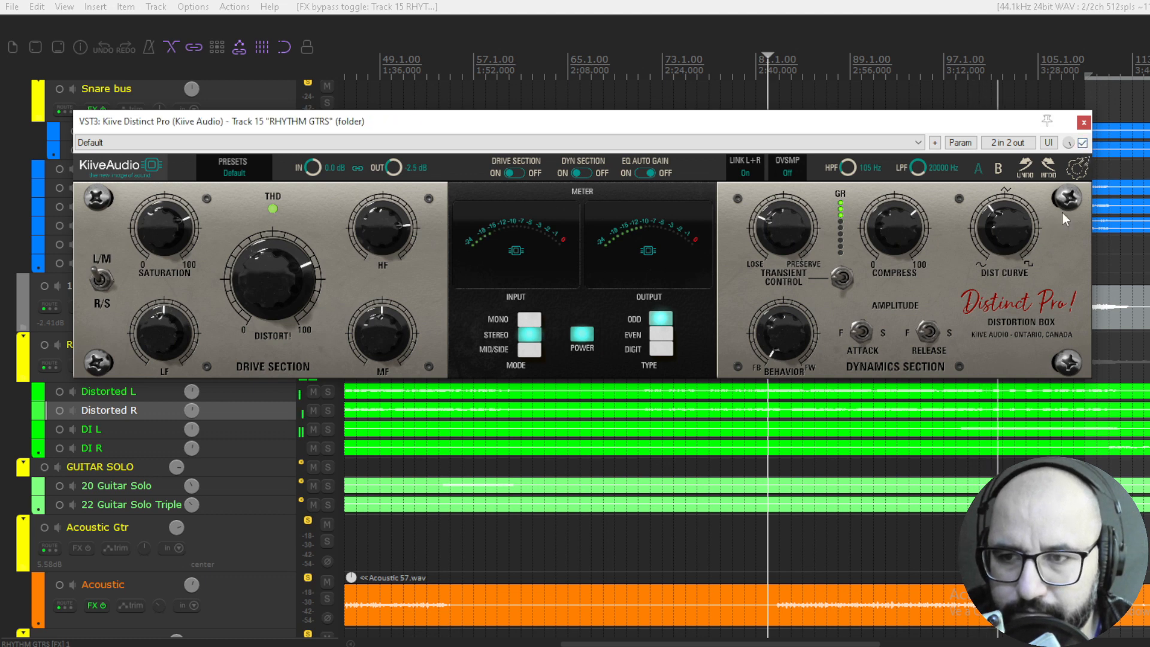
Close the RHYTHM GTRS plugin window and solo the Acoustic track instead.
{"action": "left_click", "coordinate": [1084, 123]}
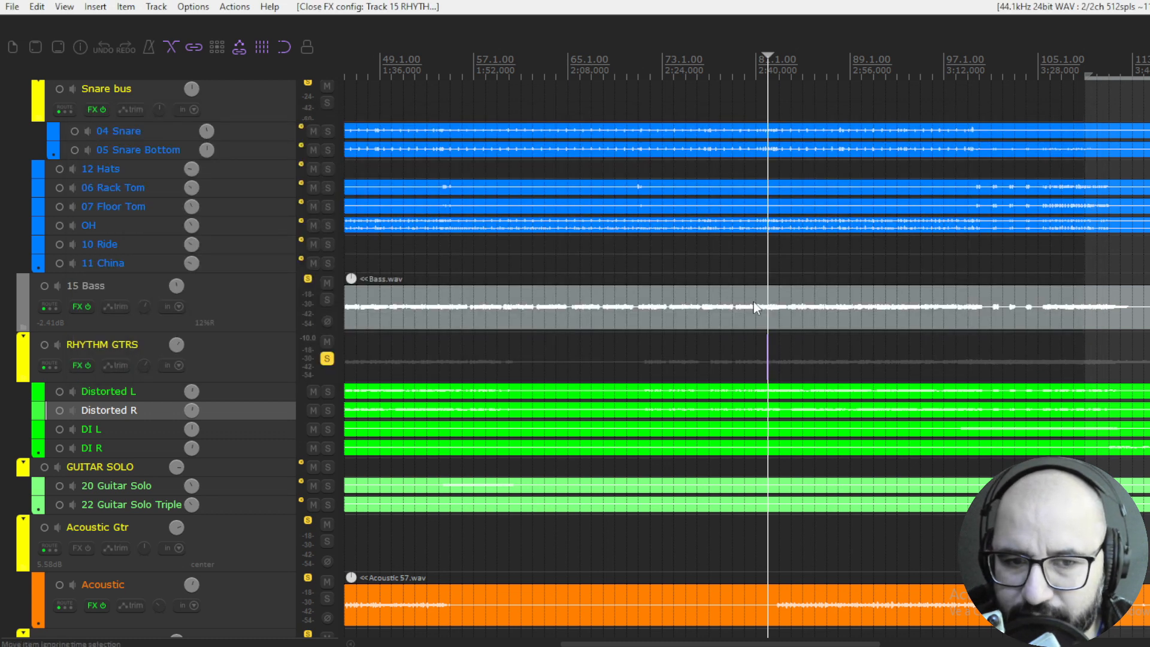
{"action": "scroll", "coordinate": [323, 366], "scroll_direction": "down", "scroll_amount": 3}
{"action": "left_click", "coordinate": [327, 448]}
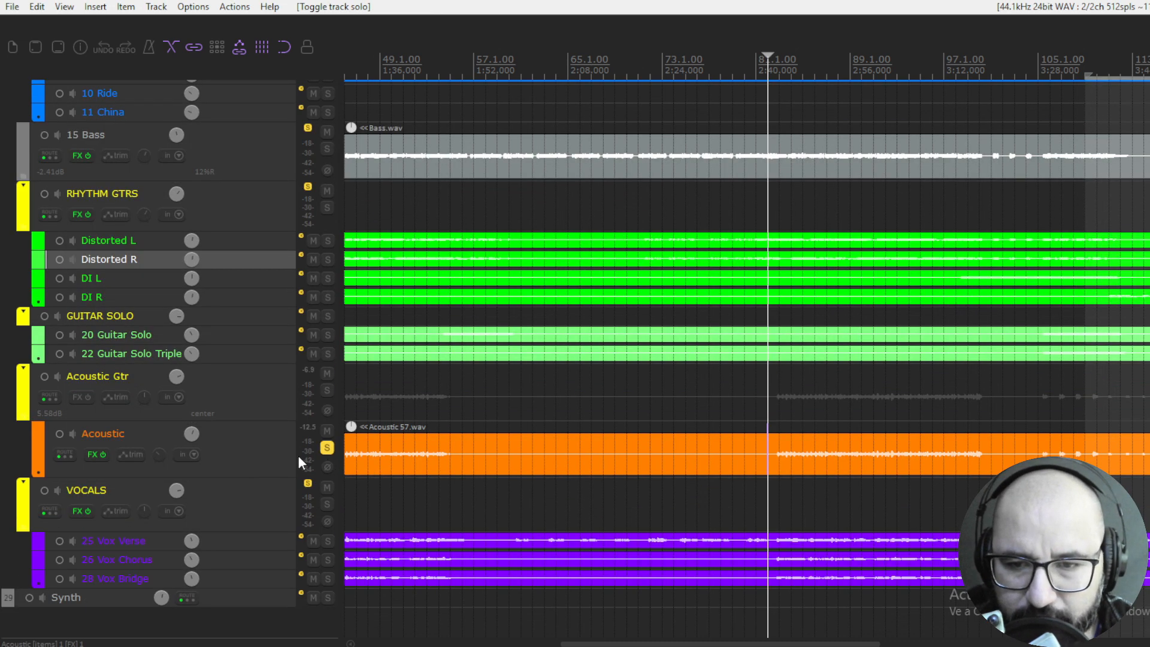
Start playback of the soloed Acoustic track and open its Distinct Pro instance, placing the window above the track.
{"action": "key", "text": "space"}
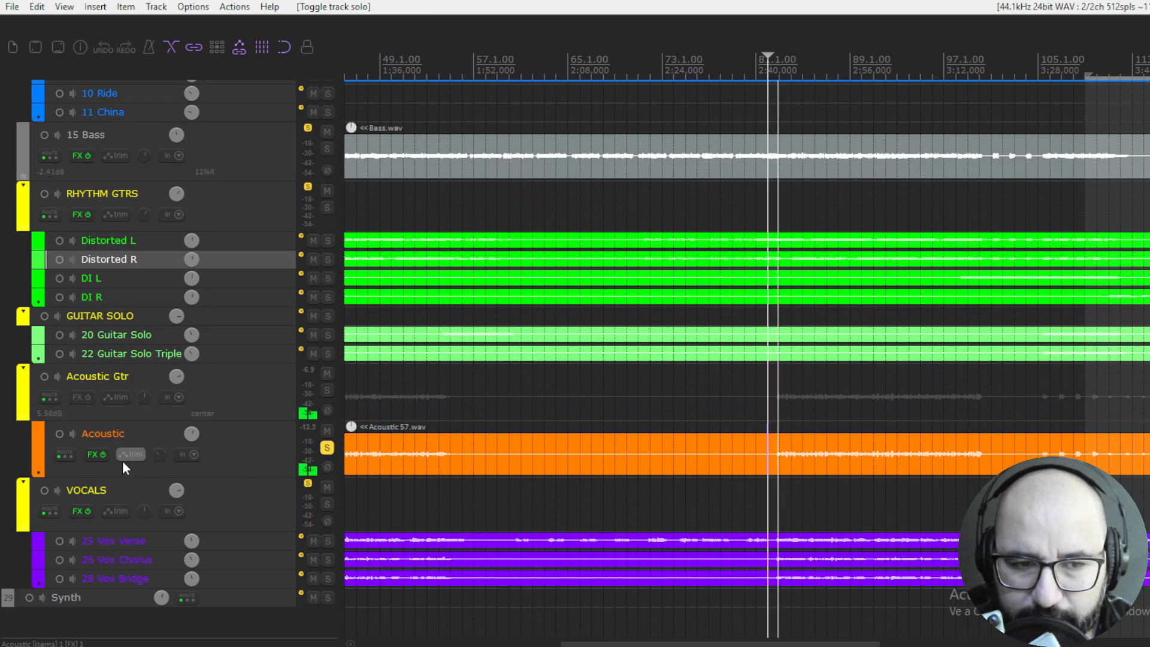
{"action": "right_click", "coordinate": [94, 455]}
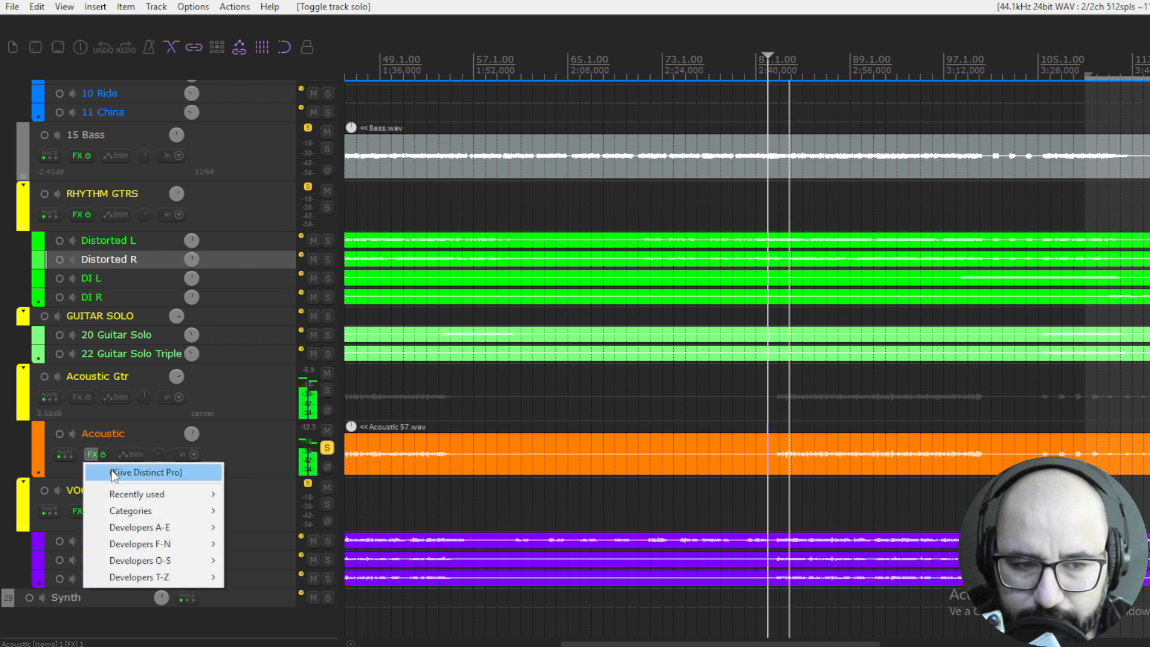
{"action": "left_click", "coordinate": [113, 473]}
{"action": "left_click_drag", "start_coordinate": [548, 16], "coordinate": [603, 89]}
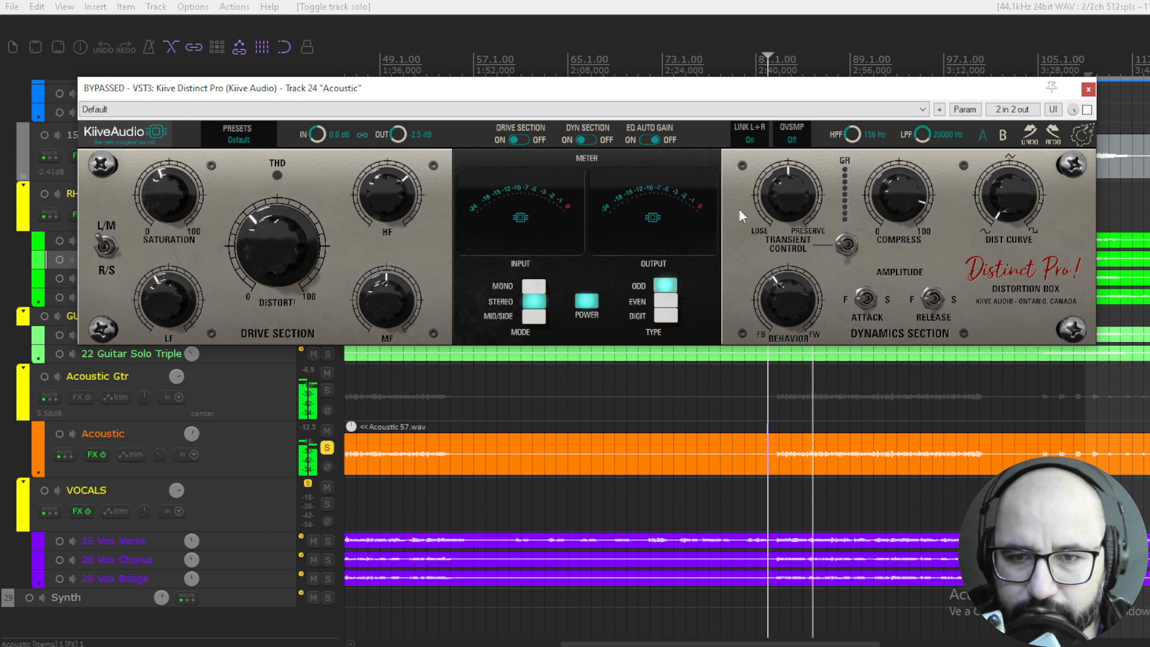
Enable Distinct Pro on the Acoustic track, toggle the Drive Section off and on, and fine-tune HF and Compress.
{"action": "left_click", "coordinate": [1087, 110]}
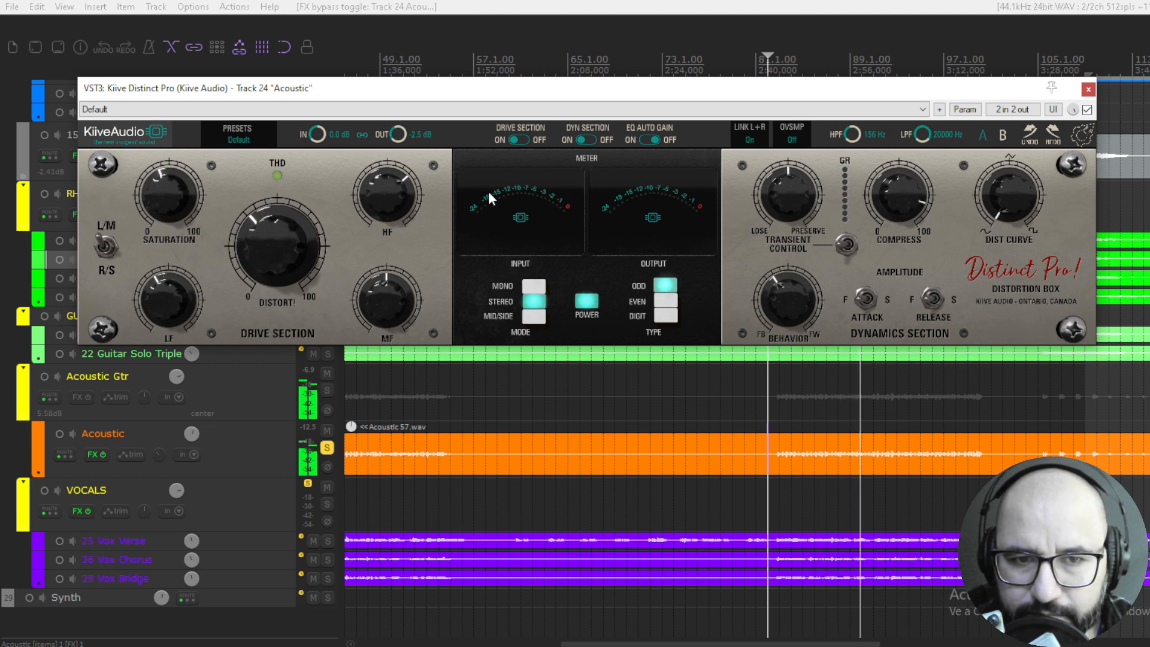
{"action": "left_click", "coordinate": [520, 139]}
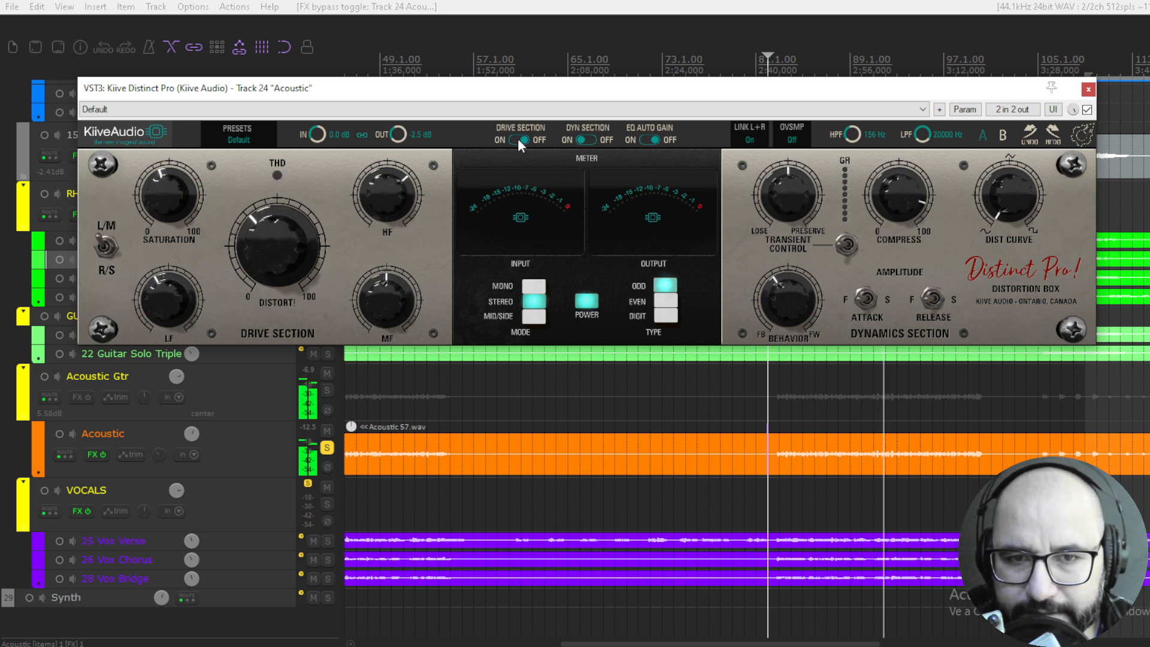
{"action": "left_click", "coordinate": [518, 141]}
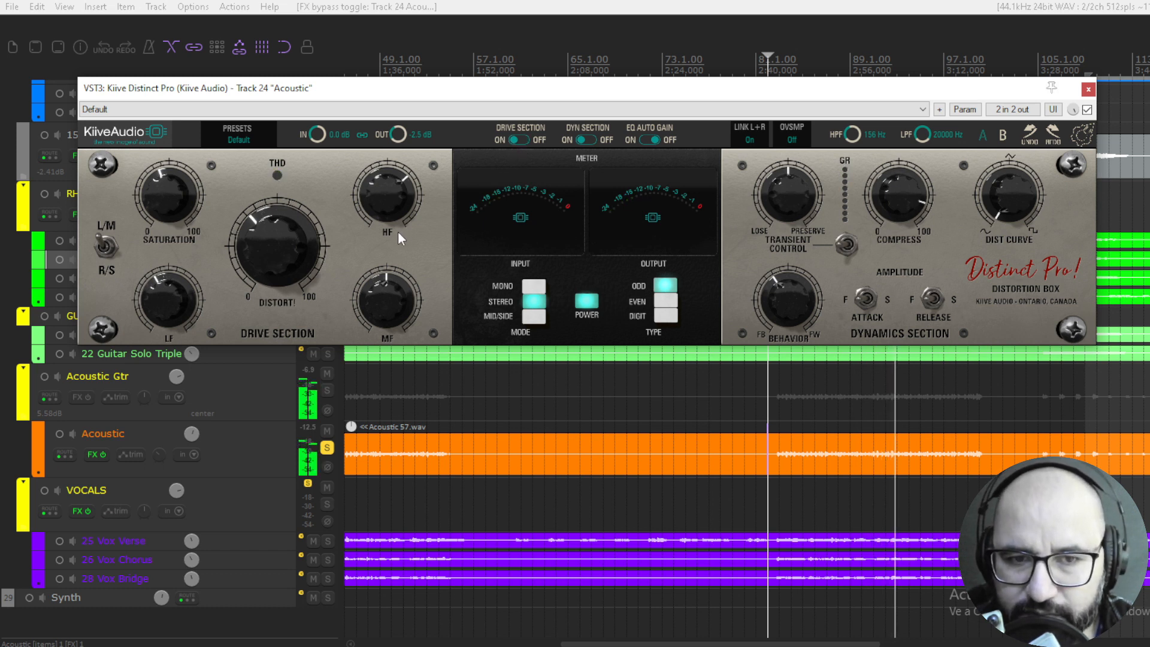
{"action": "mouse_move", "coordinate": [389, 204]}
{"action": "left_mouse_down"}
{"action": "mouse_move", "coordinate": [394, 182]}
{"action": "mouse_move", "coordinate": [394, 200]}
{"action": "left_mouse_up"}
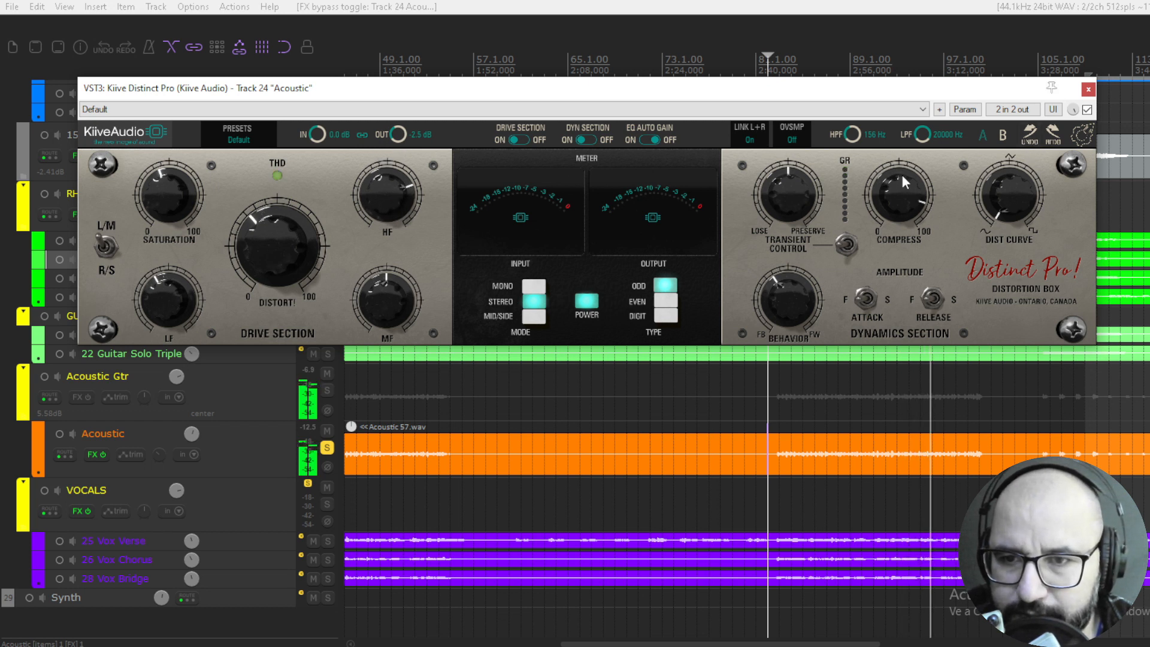
{"action": "left_click_drag", "start_coordinate": [871, 197], "coordinate": [892, 192]}
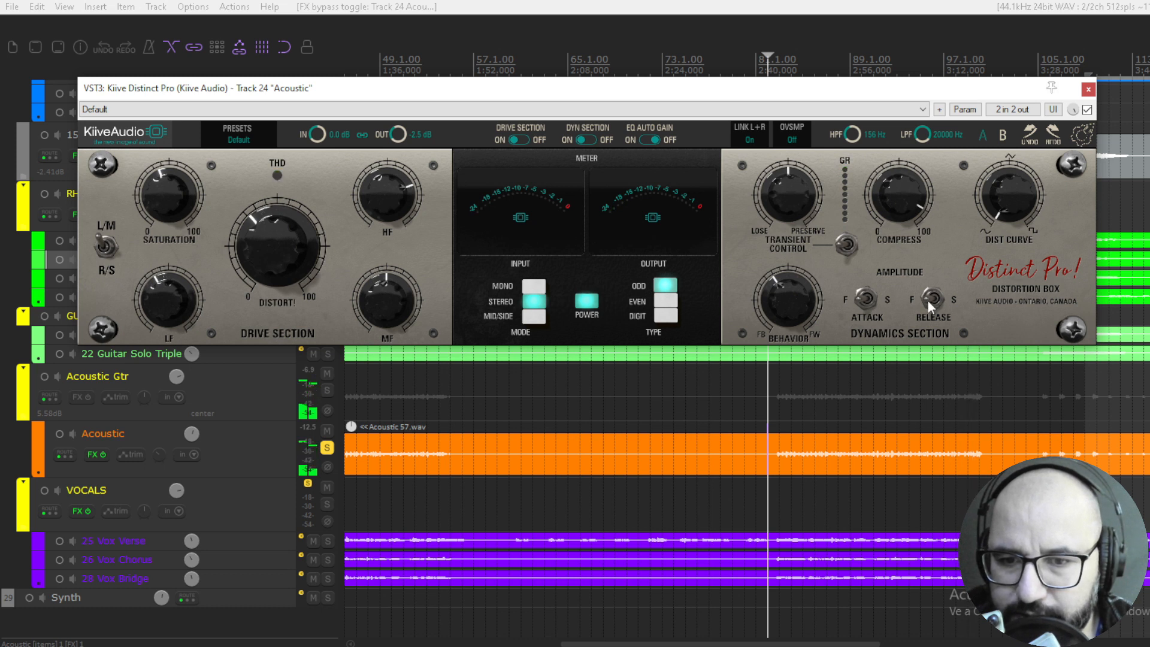
Compare the playing acoustic guitar repeatedly with Distinct Pro bypassed and enabled.
{"action": "left_click", "coordinate": [1087, 110]}
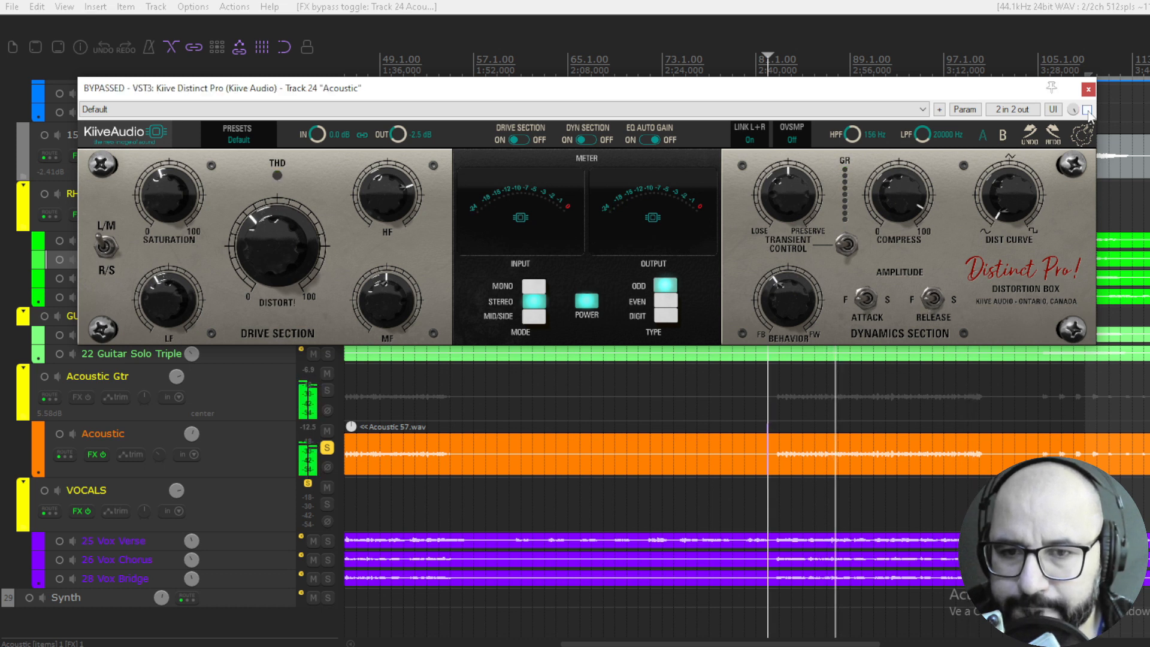
{"action": "left_click", "coordinate": [1088, 109]}
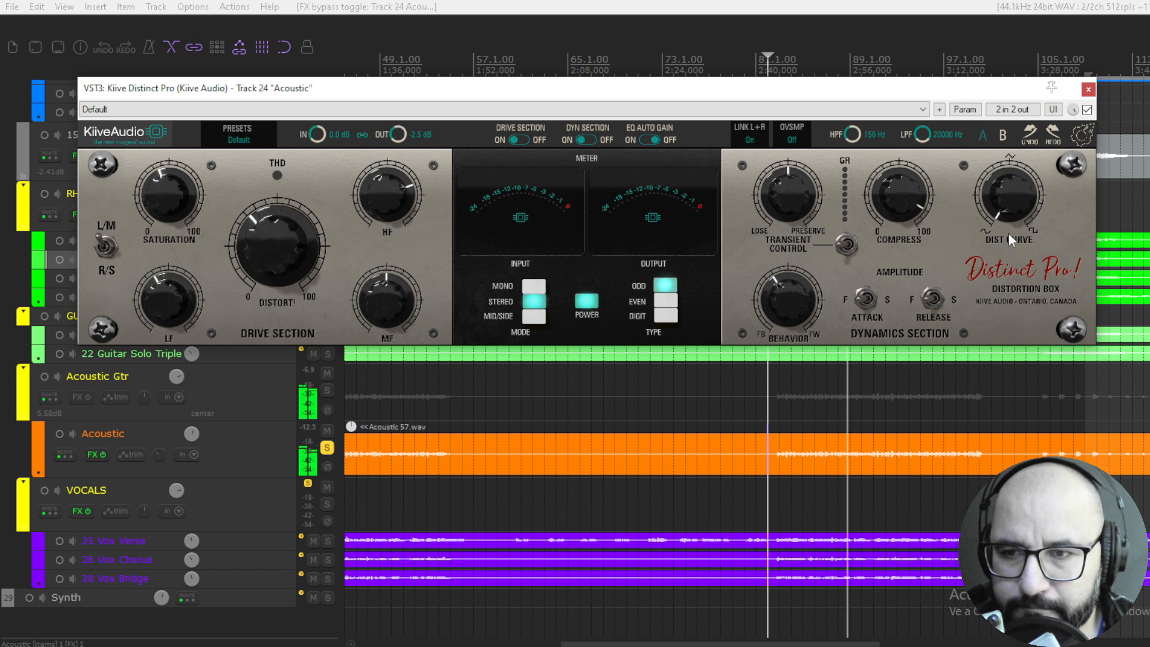
{"action": "left_click", "coordinate": [1088, 110]}
{"action": "left_click", "coordinate": [1087, 110]}
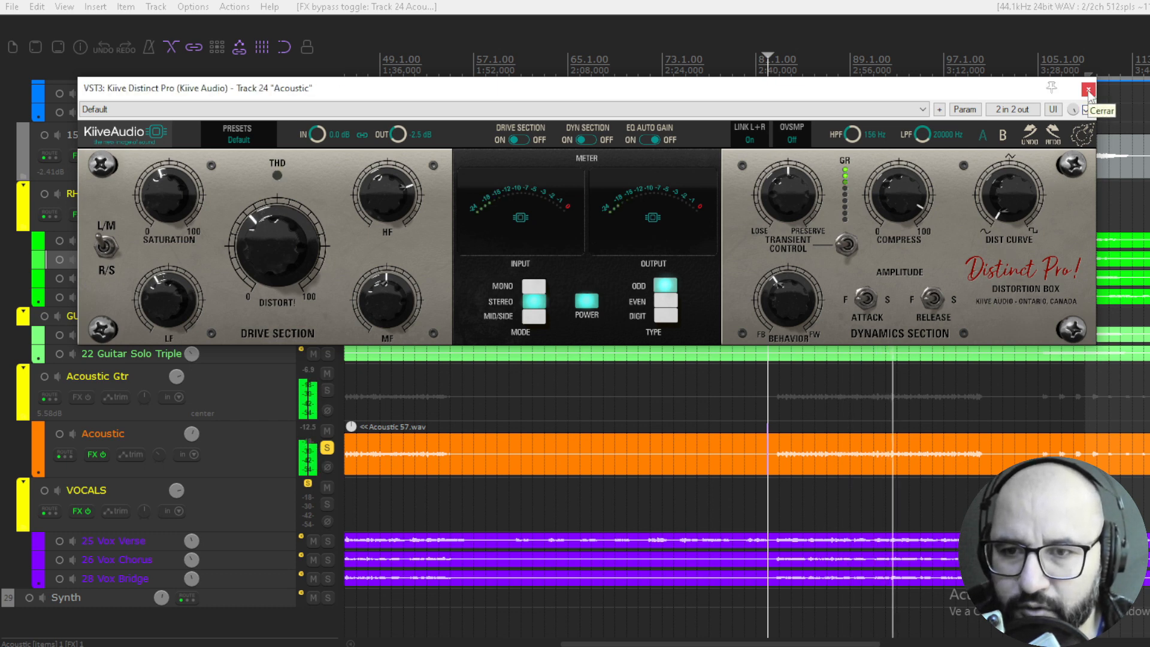
Close the Acoustic plugin window, solo the VOCALS folder instead, and open its Distinct Pro instance.
{"action": "left_click", "coordinate": [1089, 91]}
{"action": "scroll", "coordinate": [319, 494], "scroll_direction": "down", "scroll_amount": 1}
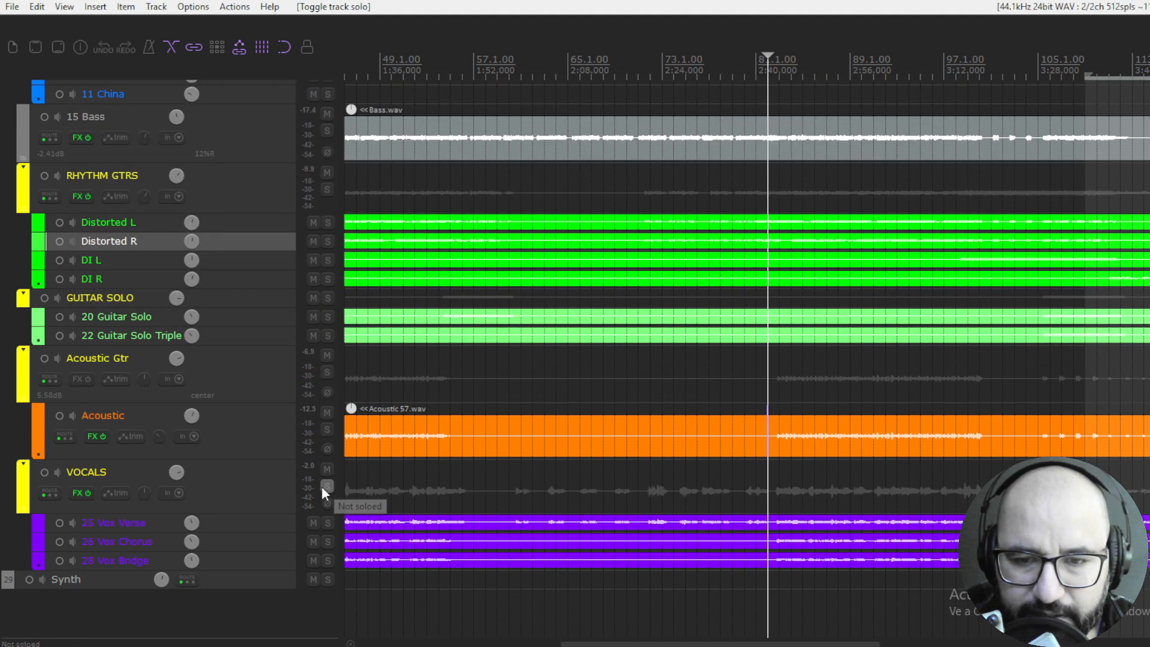
{"action": "left_click", "coordinate": [323, 486]}
{"action": "right_click", "coordinate": [77, 495]}
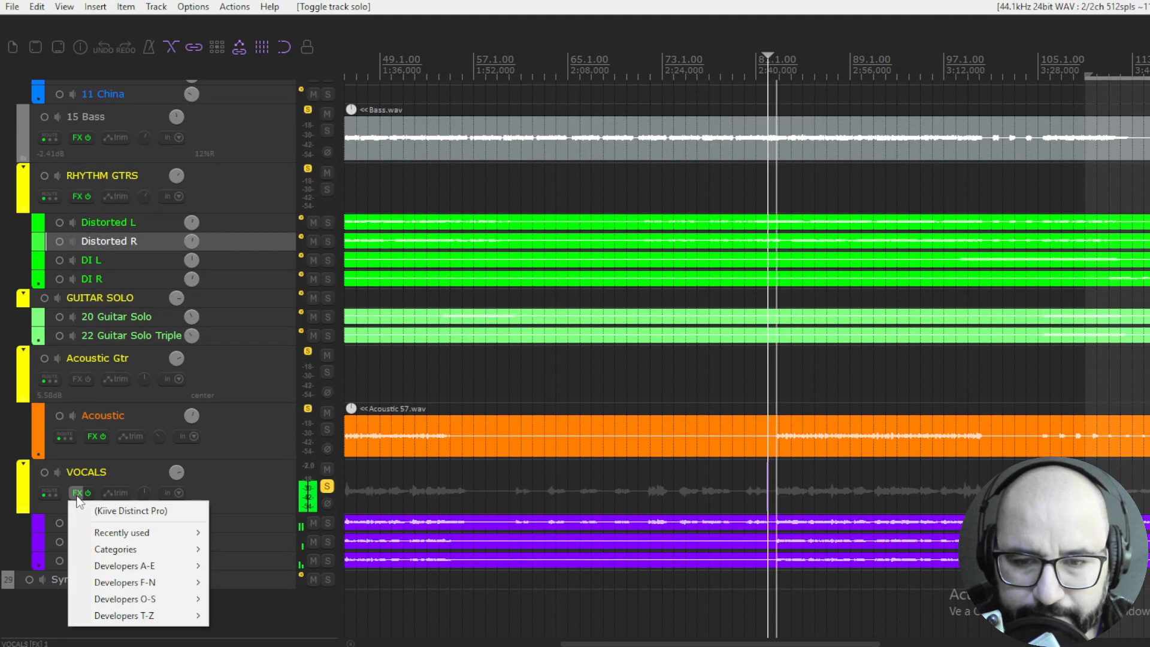
{"action": "left_click", "coordinate": [96, 512]}
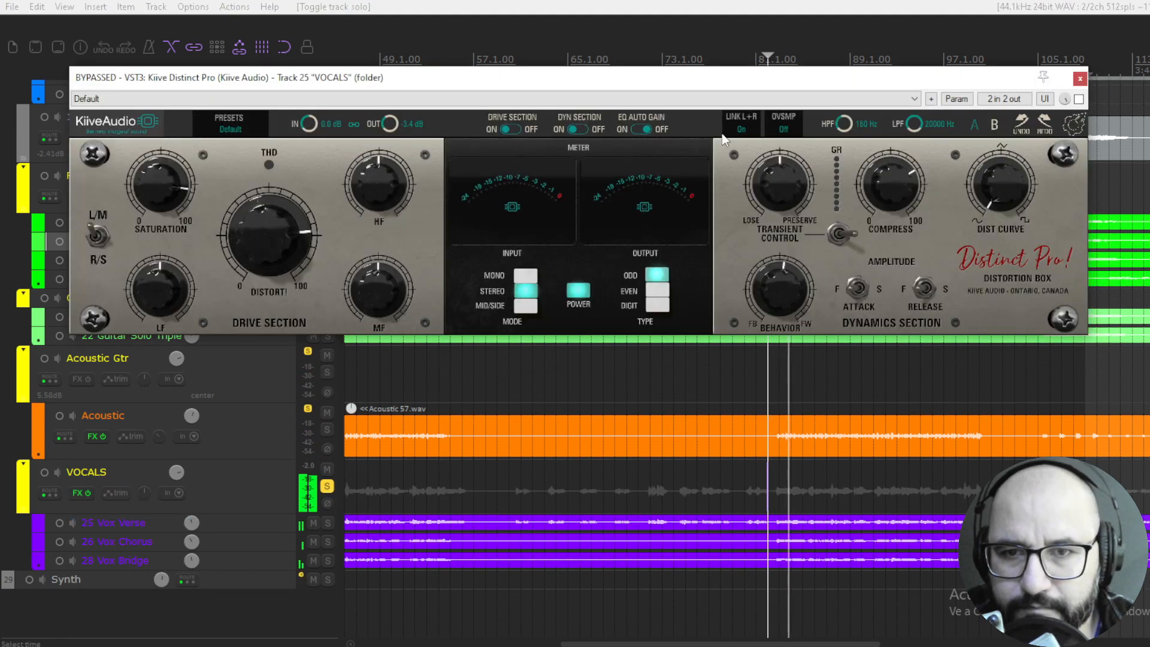
{"action": "left_click_drag", "start_coordinate": [714, 80], "coordinate": [723, 91]}
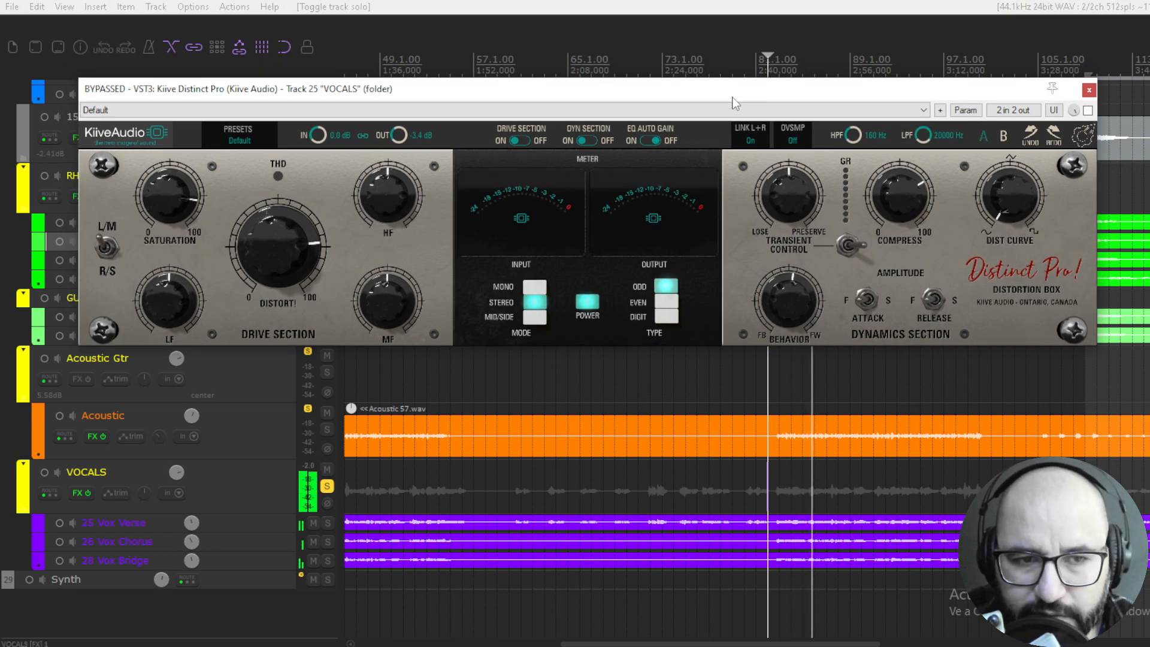
Enable Distinct Pro on the vocals, check it against bypass, and raise the HF control slightly.
{"action": "left_click", "coordinate": [1089, 110]}
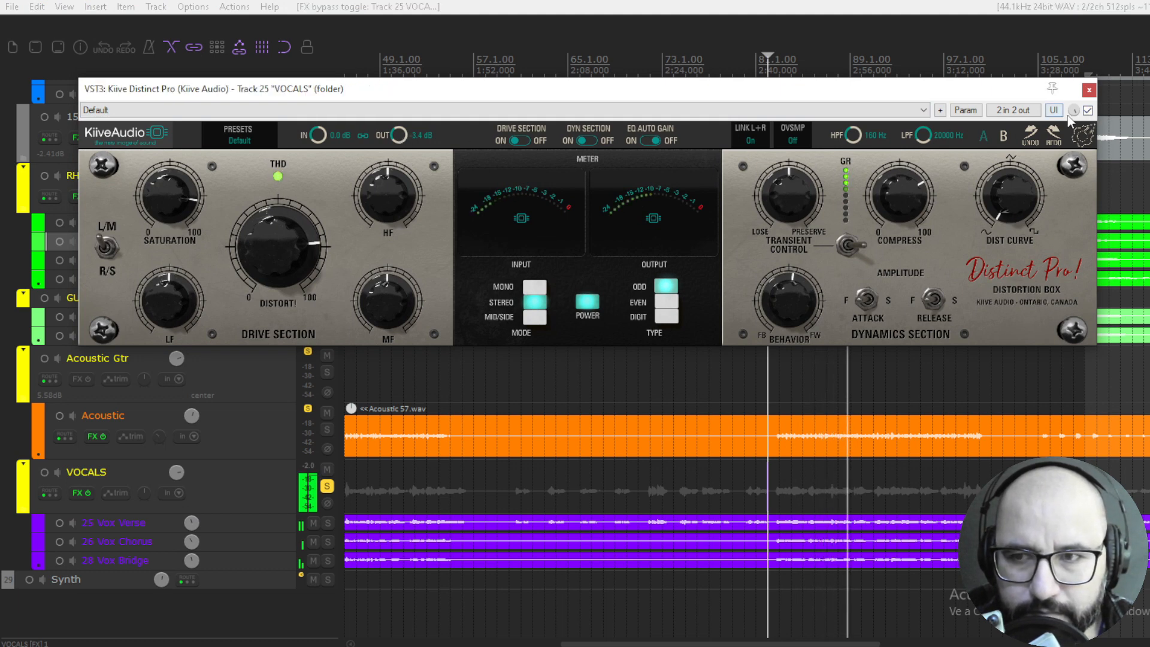
{"action": "left_click", "coordinate": [1088, 111]}
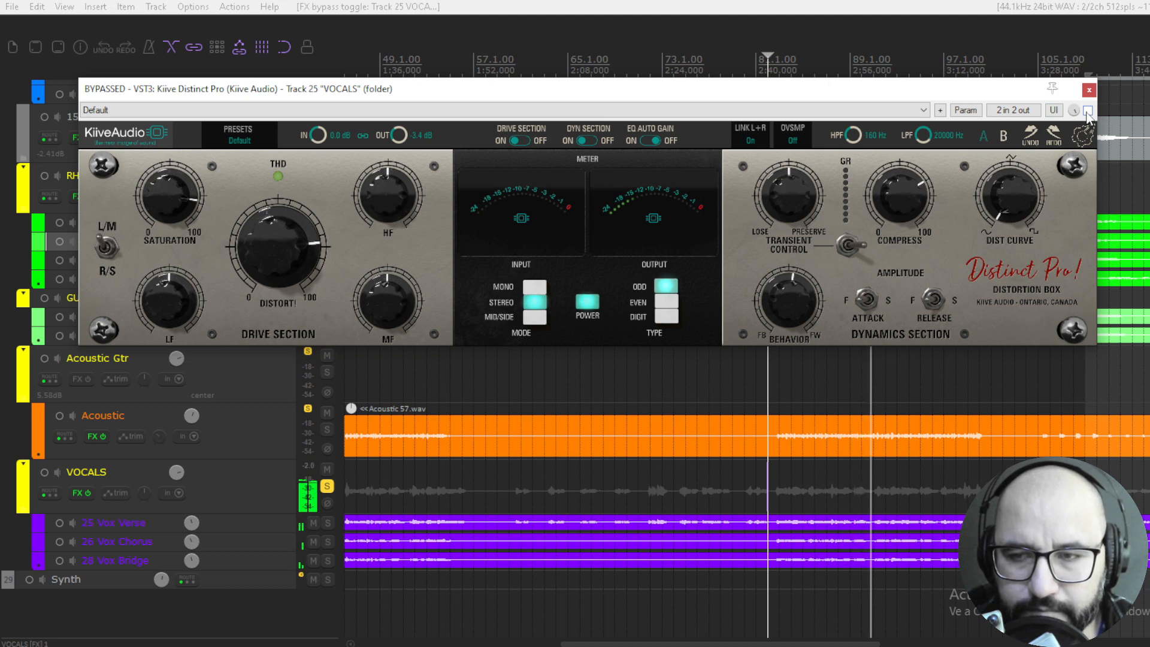
{"action": "left_click", "coordinate": [1089, 111]}
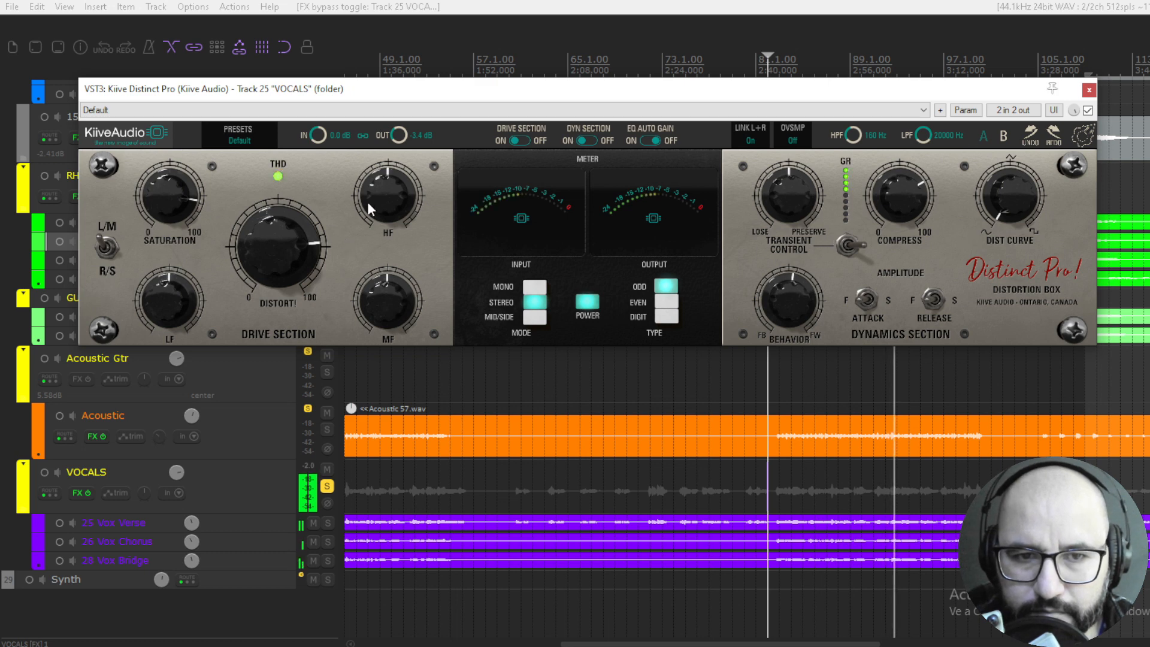
{"action": "mouse_move", "coordinate": [368, 202]}
{"action": "left_mouse_down"}
{"action": "mouse_move", "coordinate": [373, 192]}
{"action": "mouse_move", "coordinate": [363, 194]}
{"action": "left_mouse_up"}
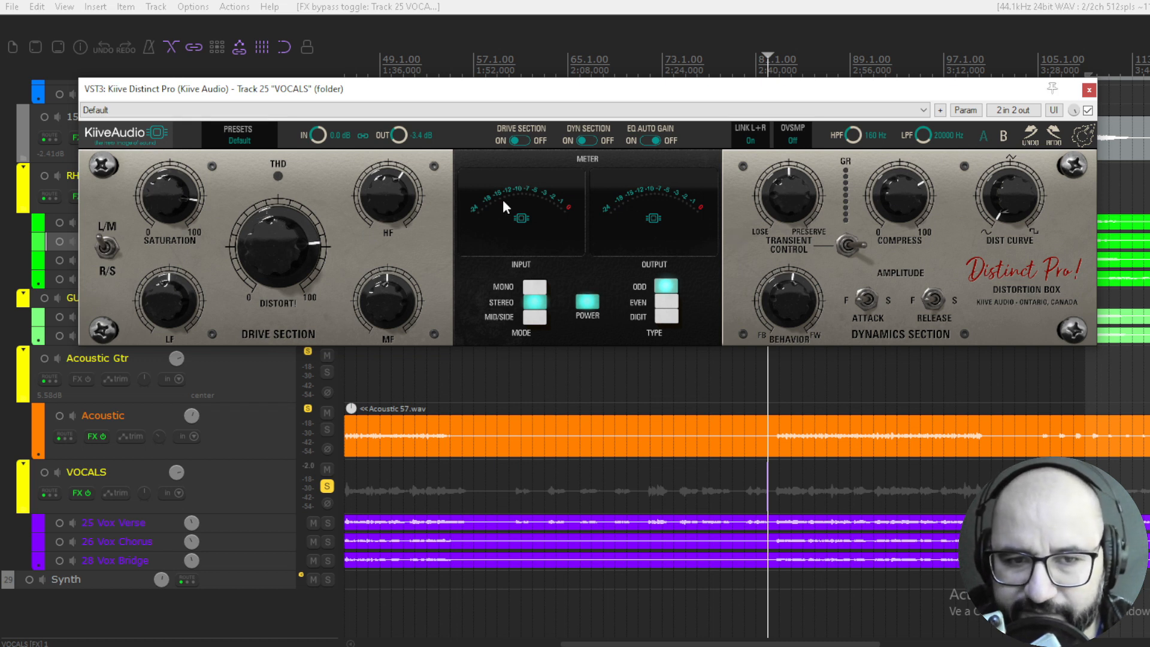
Replay the soloed vocals and compare Distinct Pro bypassed and enabled with the raised HF.
{"action": "key", "text": "space"}
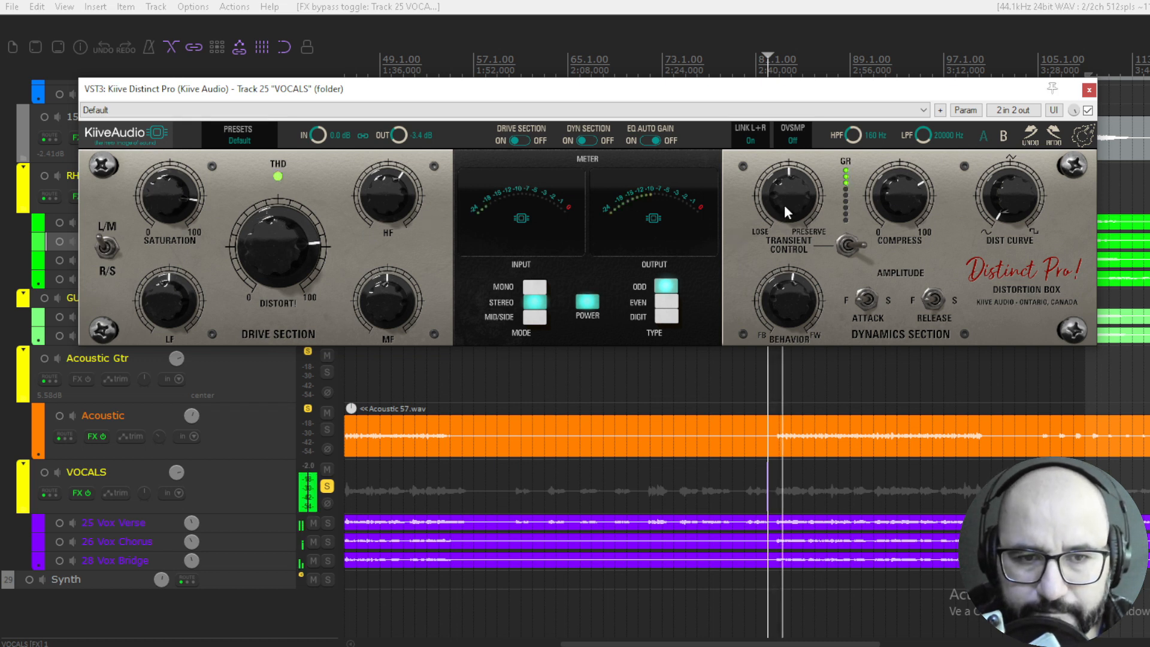
{"action": "left_click", "coordinate": [1088, 111]}
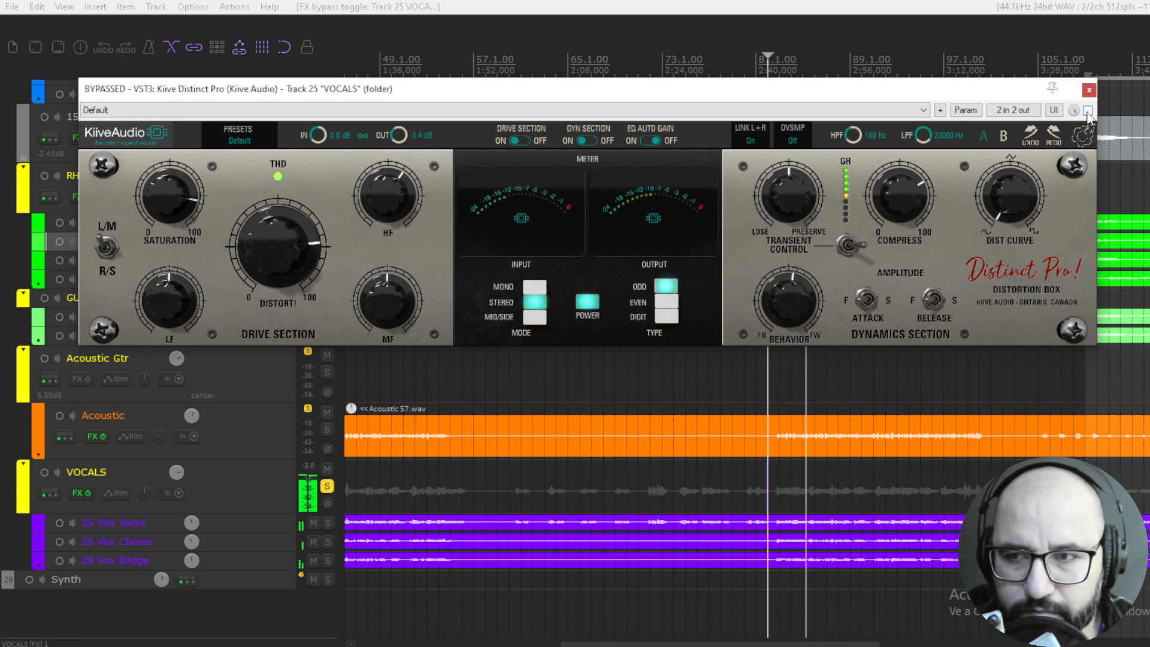
{"action": "left_click", "coordinate": [1088, 111]}
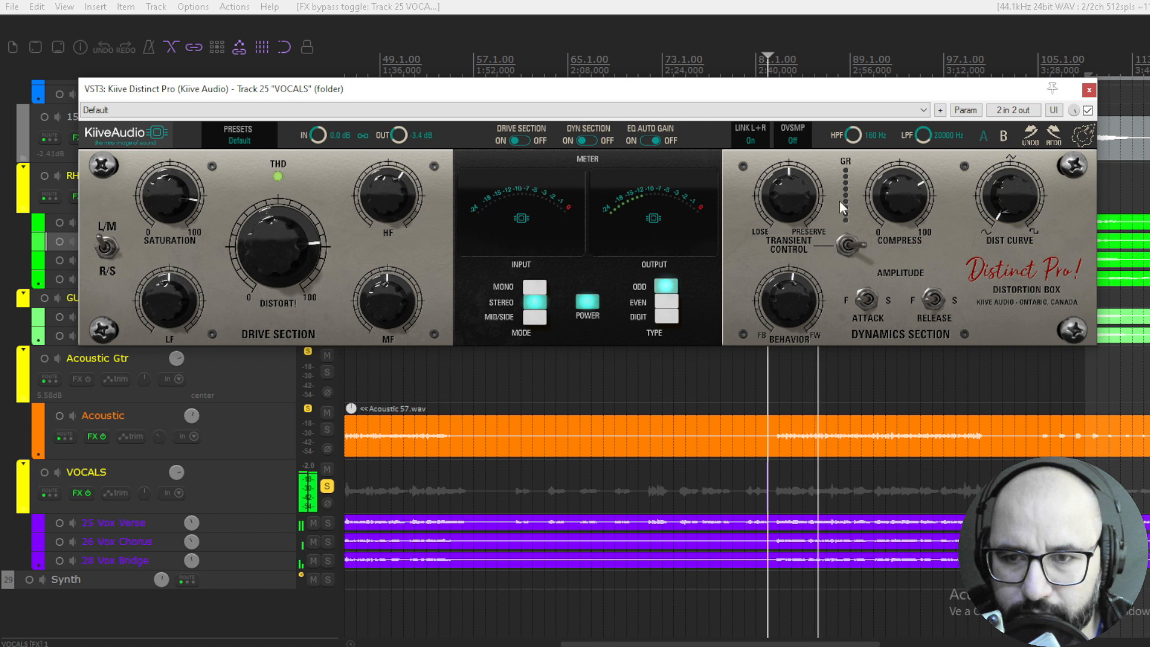
Lower Transient Control to -4.00 and turn Dist Curve up toward its middle curve on the vocals.
{"action": "mouse_move", "coordinate": [887, 200]}
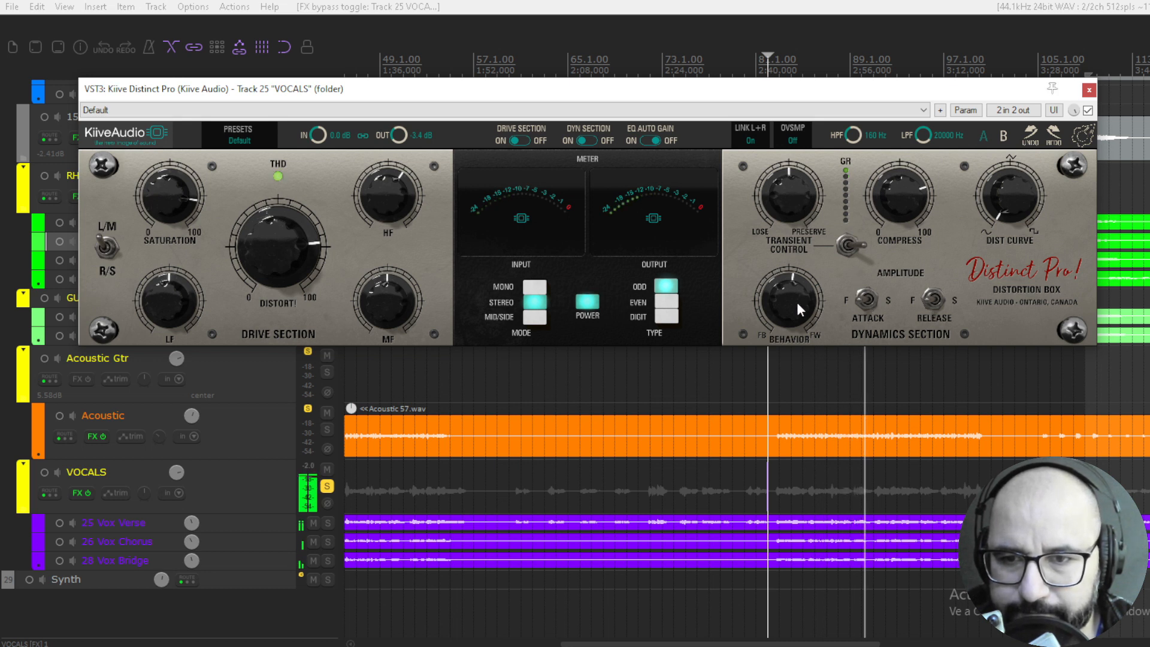
{"action": "left_click_drag", "start_coordinate": [784, 224], "coordinate": [778, 228]}
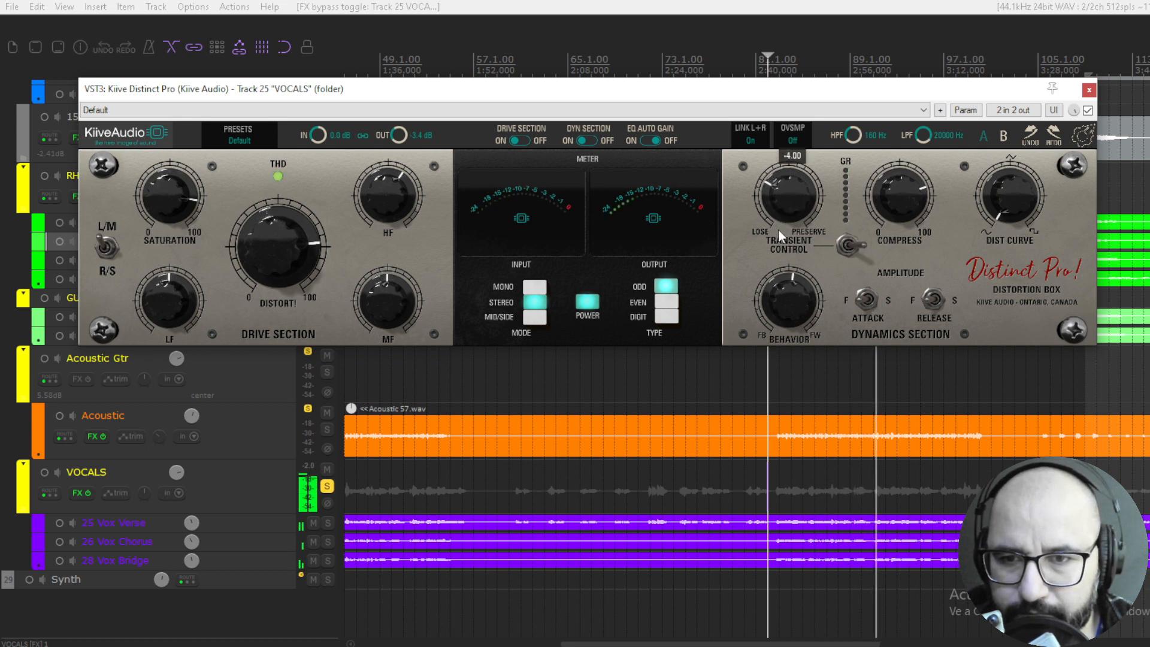
{"action": "left_click_drag", "start_coordinate": [1012, 204], "coordinate": [1019, 160]}
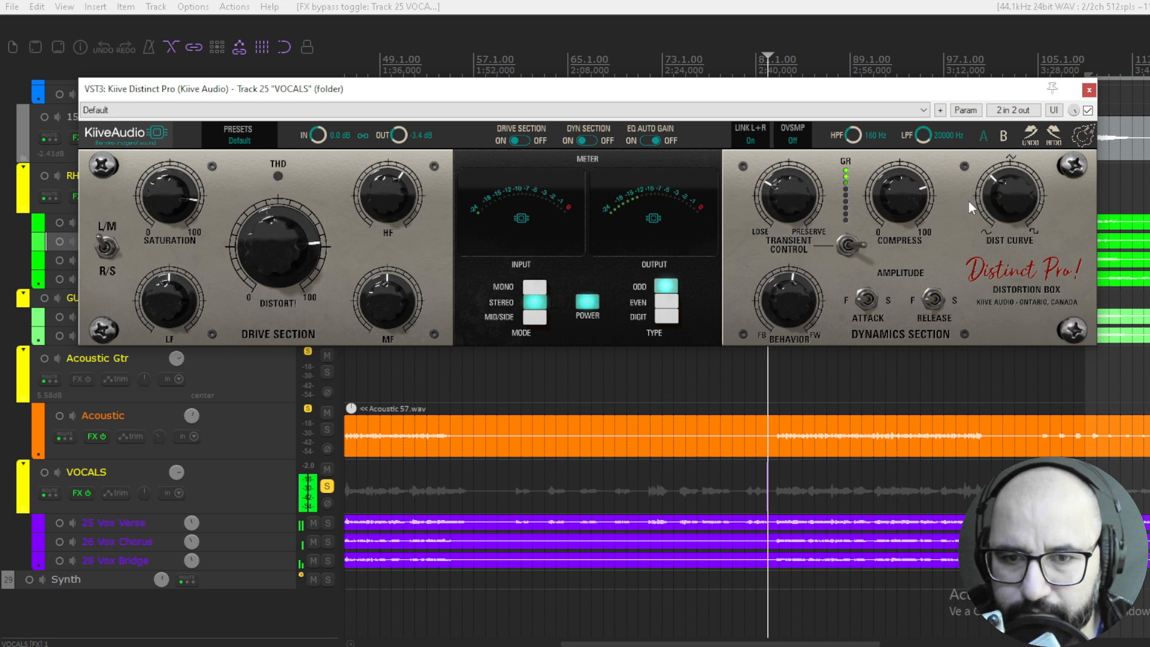
Stop playback, close the VOCALS plugin window, and unsolo the VOCALS folder.
{"action": "key", "text": "space"}
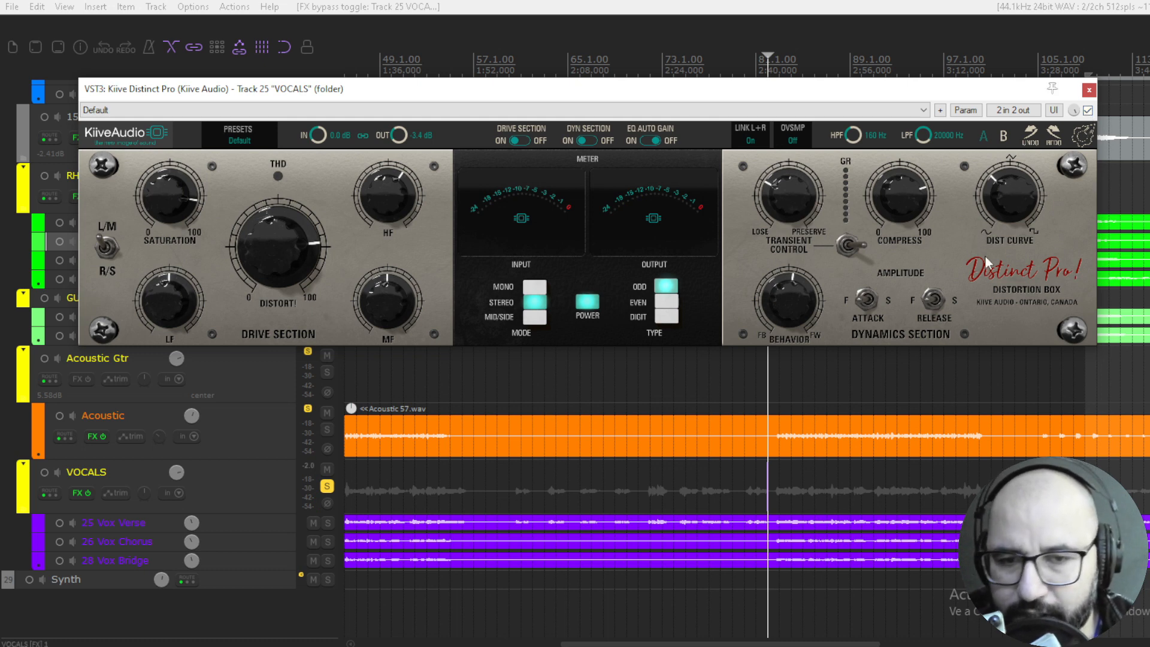
{"action": "key", "text": "Escape"}
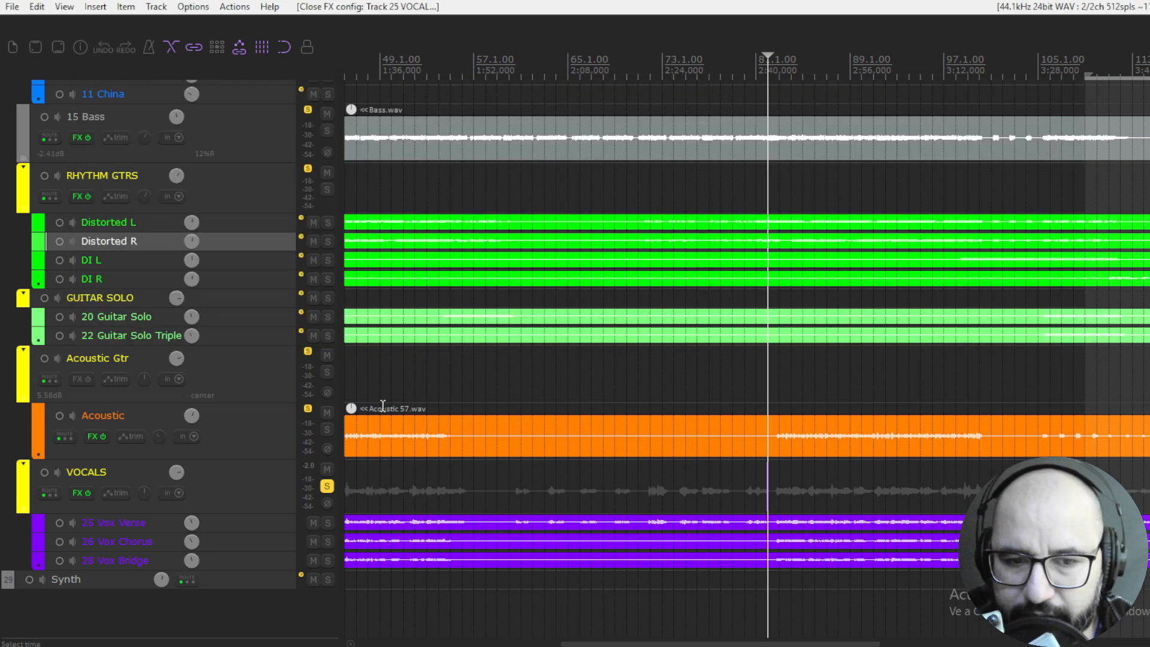
{"action": "left_click", "coordinate": [322, 488]}
Play the full mix with the mixer shown and compare it with all effects bypassed and enabled.
{"action": "scroll", "coordinate": [243, 456], "scroll_direction": "up", "scroll_amount": 10}
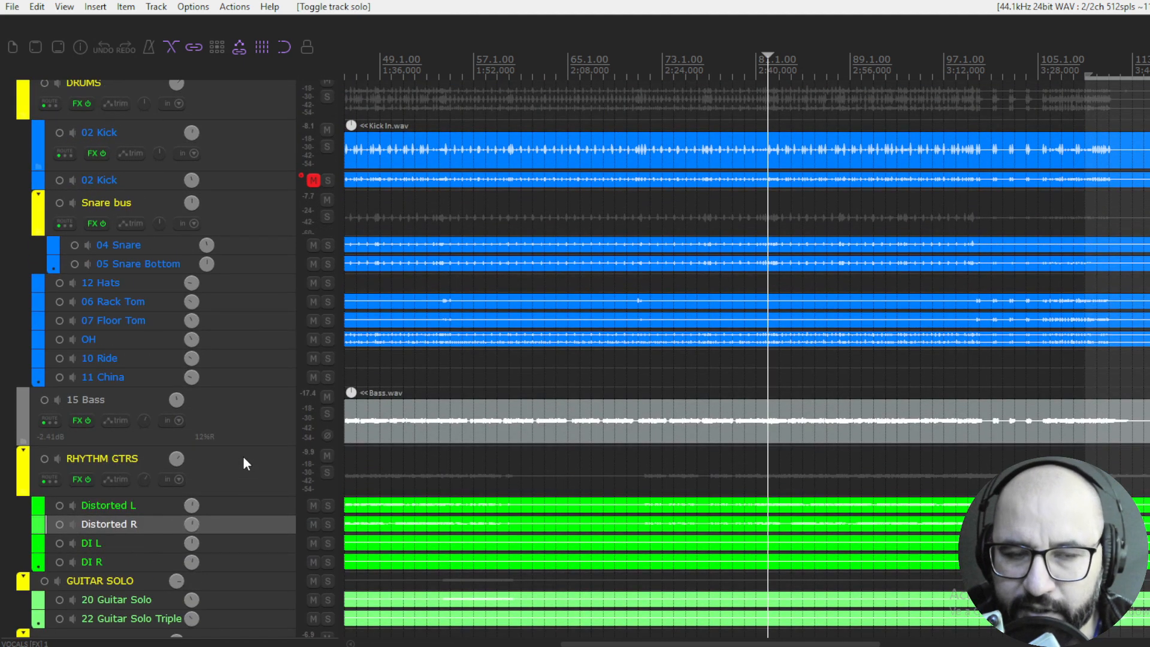
{"action": "scroll", "coordinate": [200, 191], "scroll_direction": "up", "scroll_amount": 2}
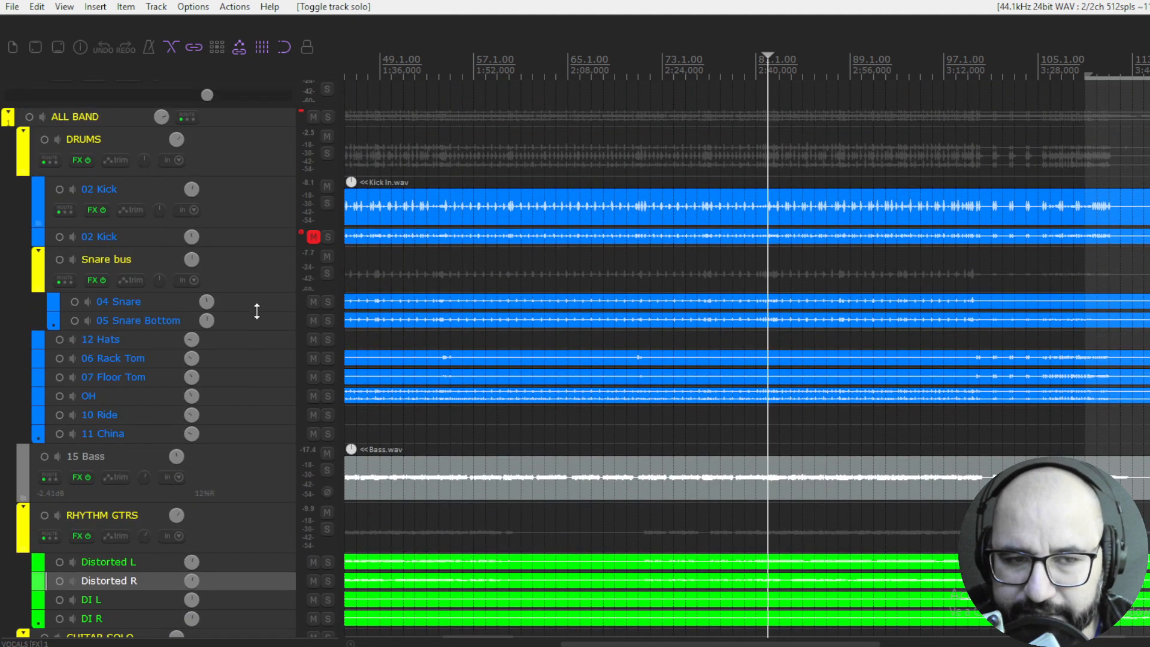
{"action": "scroll", "coordinate": [249, 453], "scroll_direction": "down", "scroll_amount": 3}
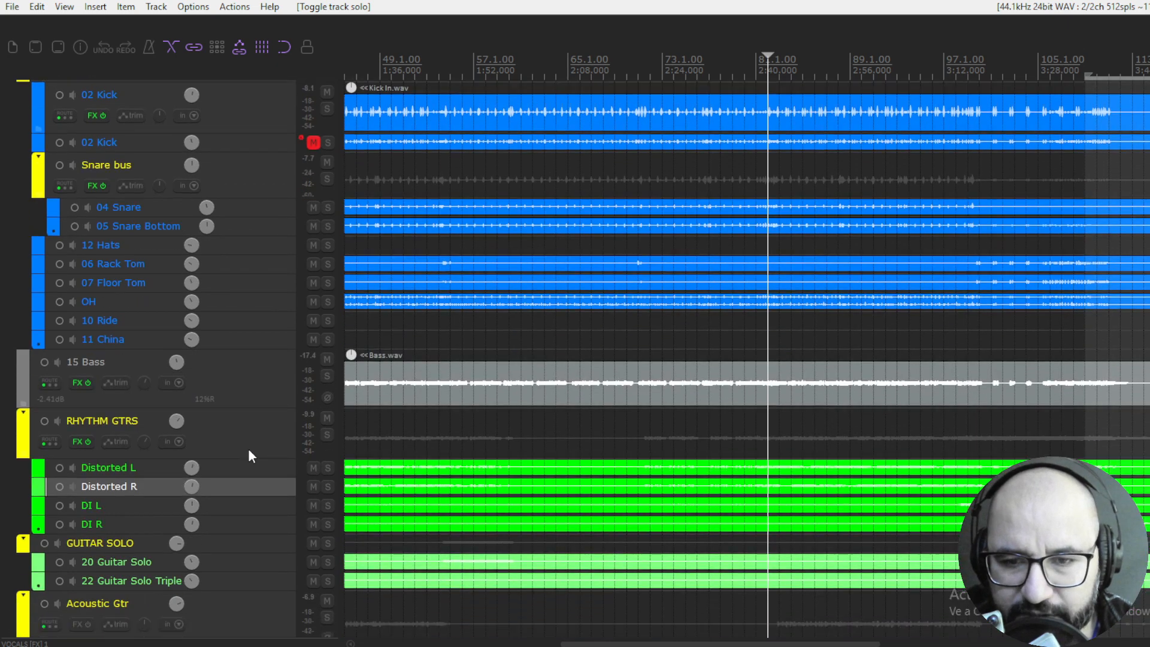
{"action": "key", "text": "space"}
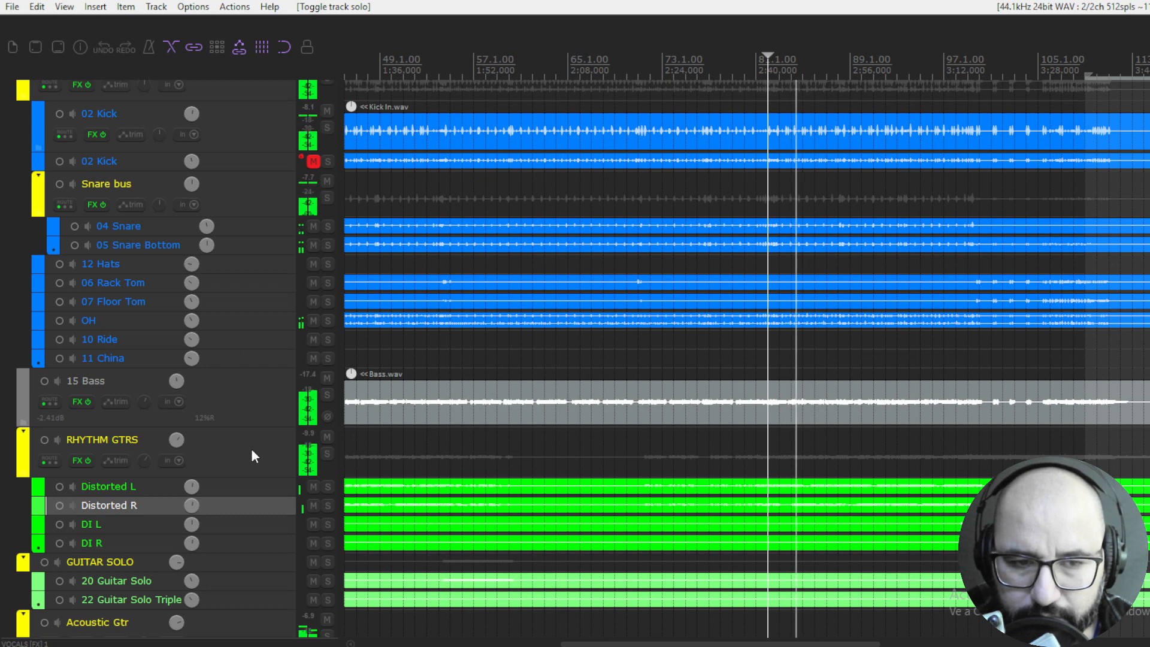
{"action": "key", "text": "ctrl+m"}
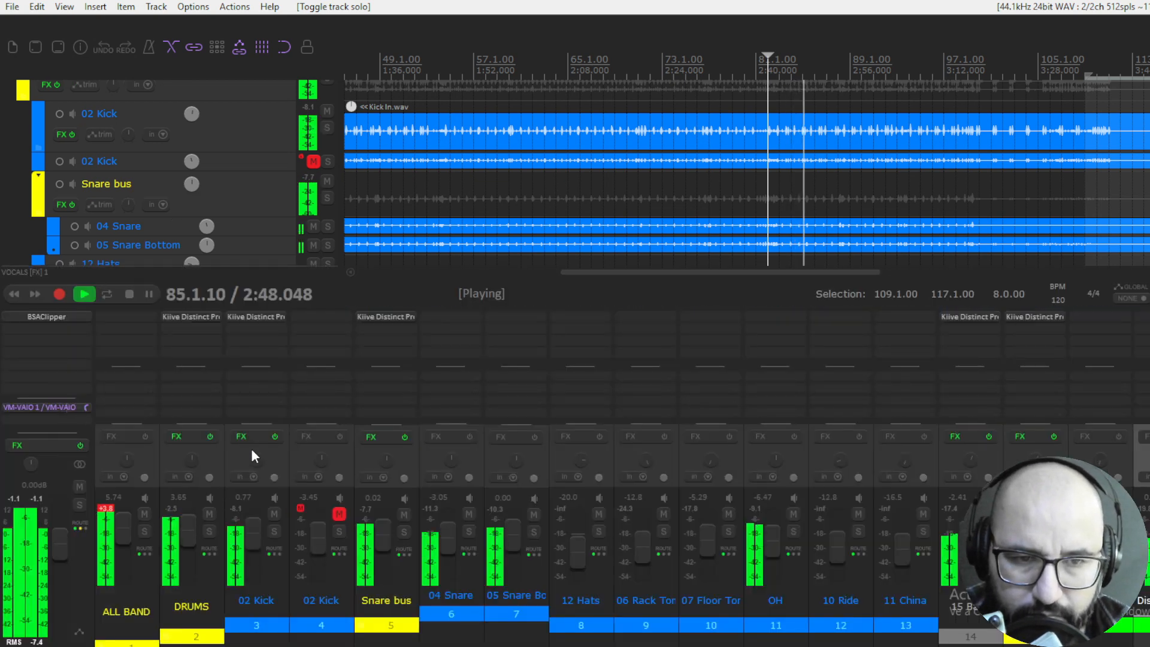
{"action": "scroll", "coordinate": [252, 452], "scroll_direction": "right", "scroll_amount": 4}
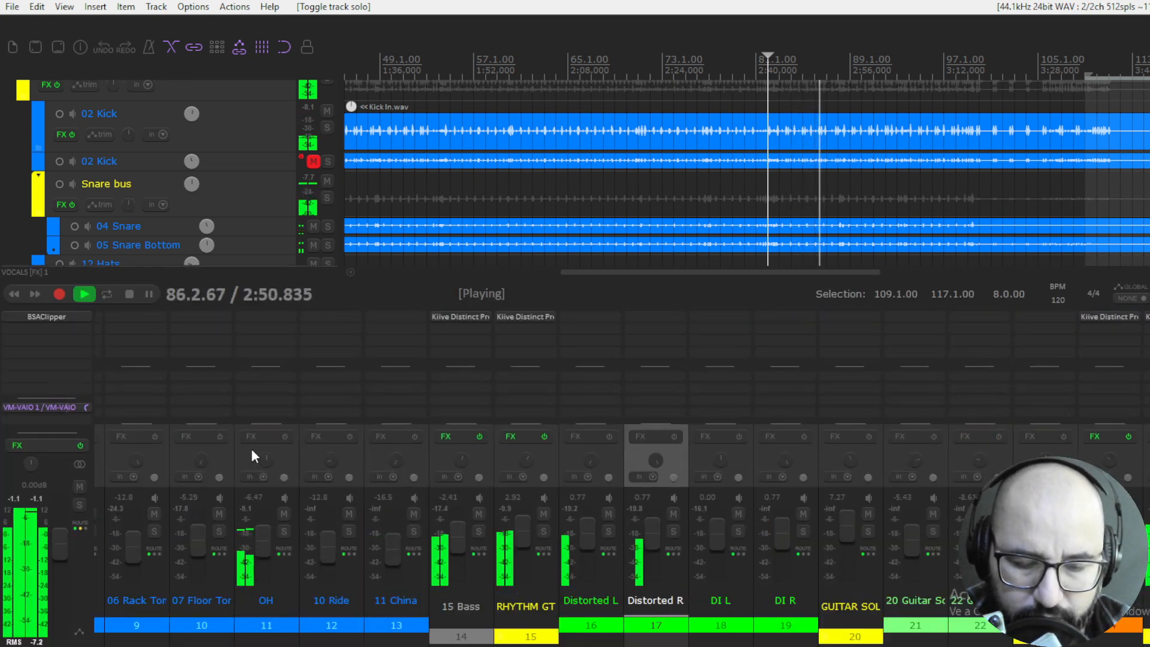
{"action": "key", "text": "shift+b"}
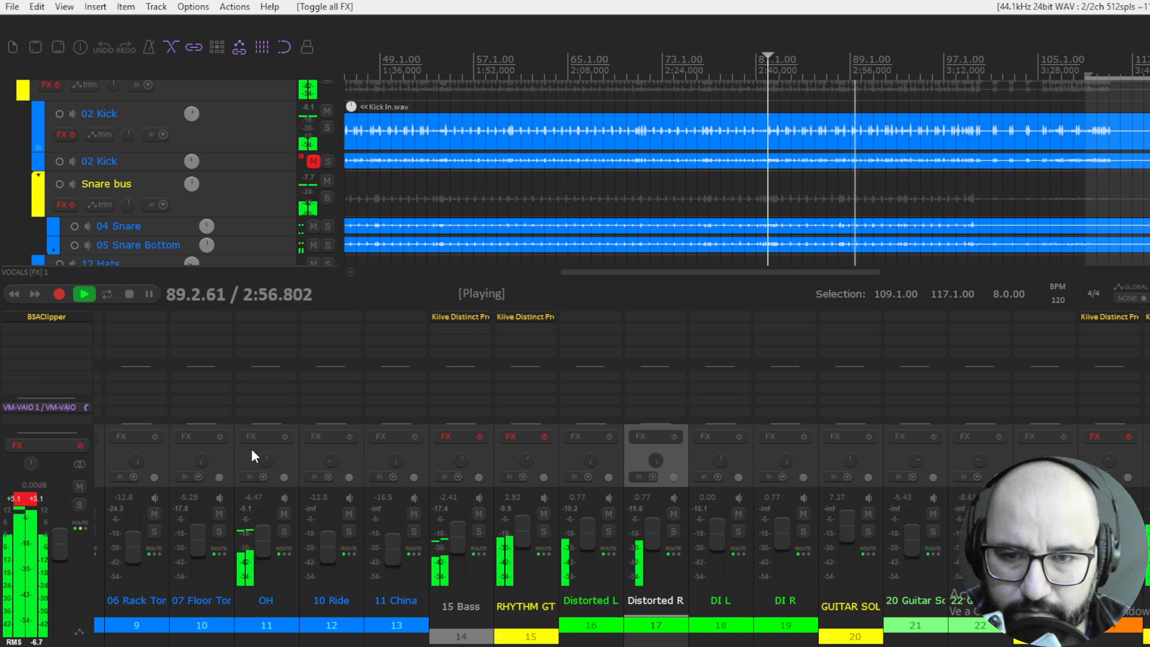
{"action": "key", "text": "shift+b"}
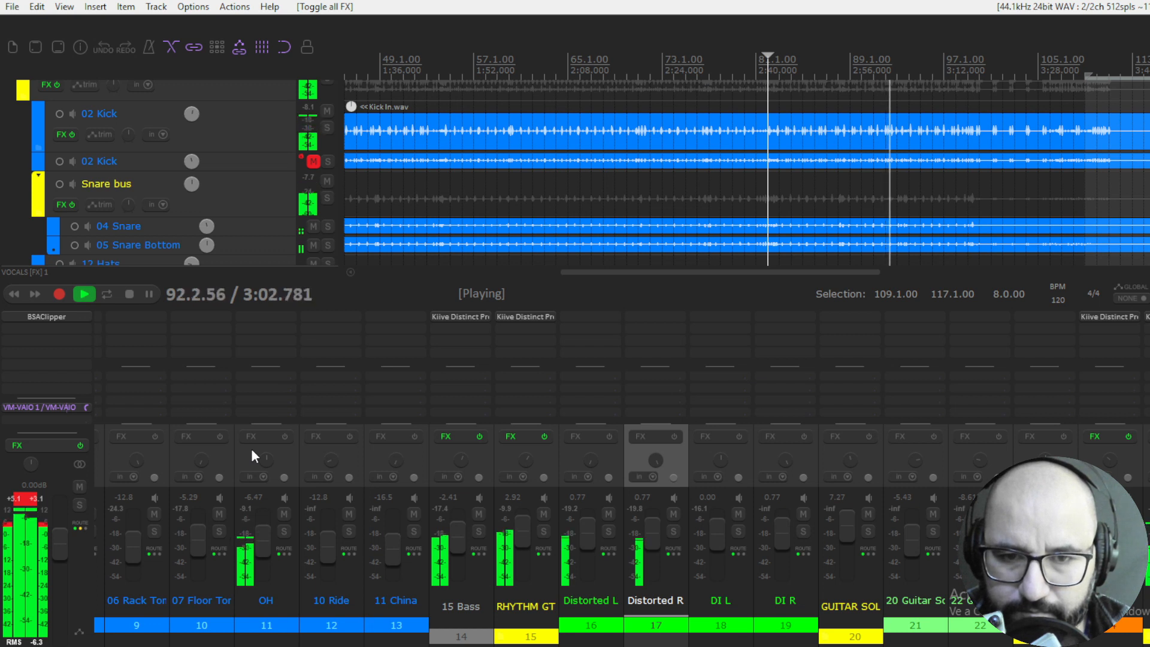
Compare the full mix with all track effects bypassed and enabled several more times during playback, and stop playback.
{"action": "key", "text": "shift+b"}
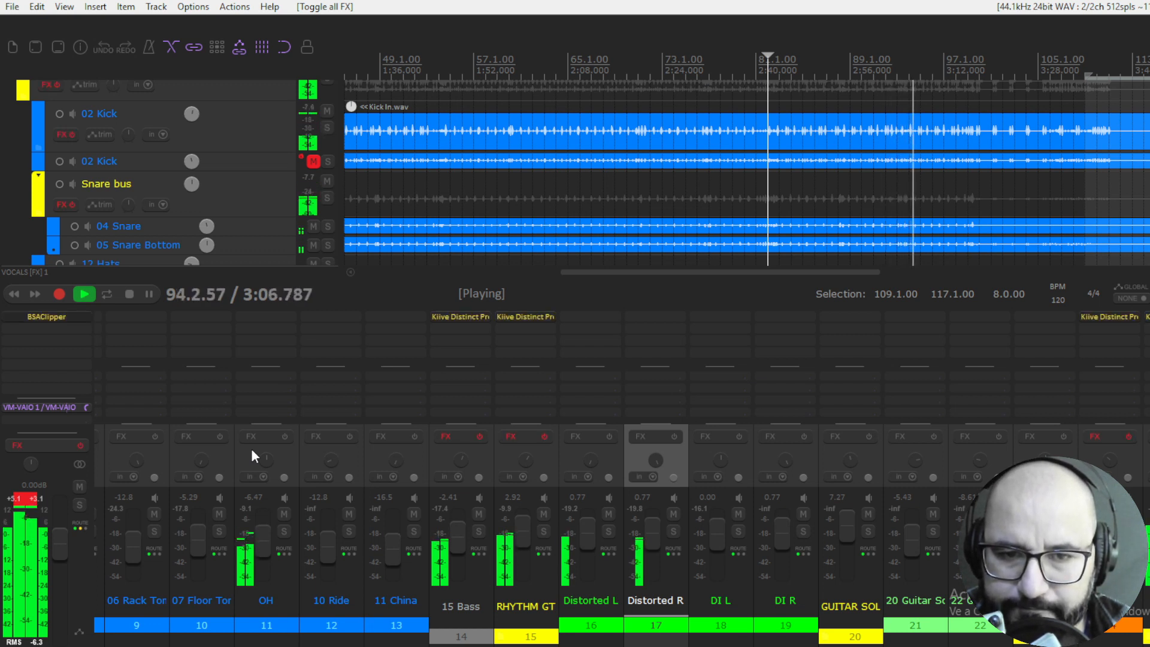
{"action": "key", "text": "shift+b"}
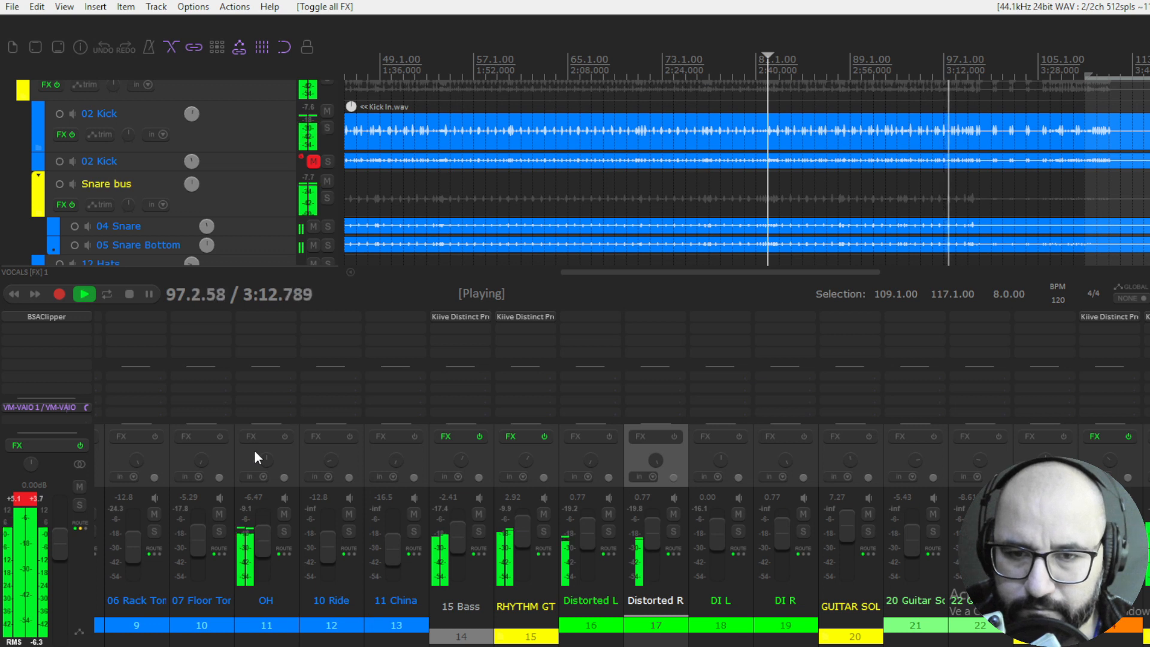
{"action": "key", "text": "shift+b"}
{"action": "key", "text": "shift+b"}
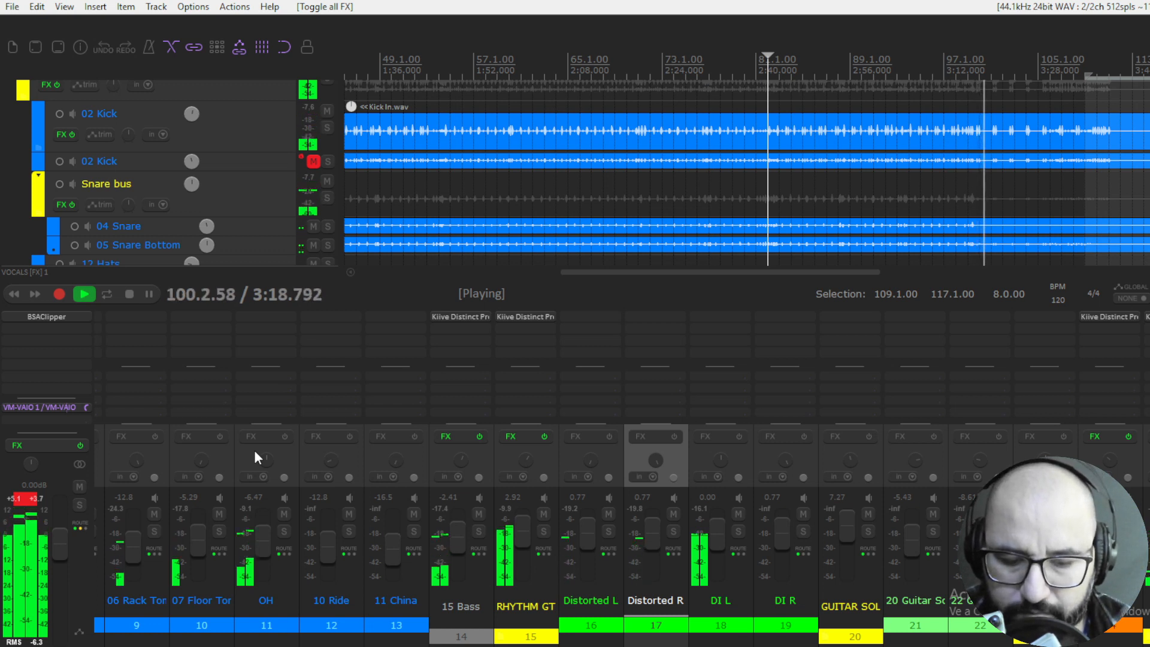
{"action": "key", "text": "shift+b"}
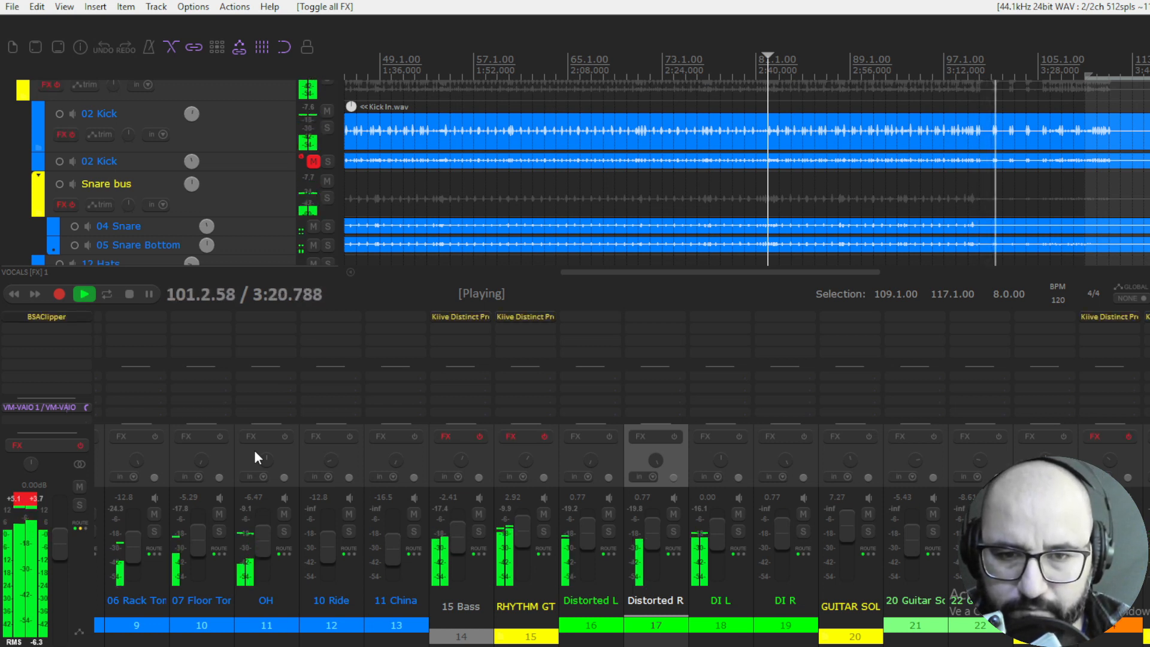
{"action": "key", "text": "shift+b"}
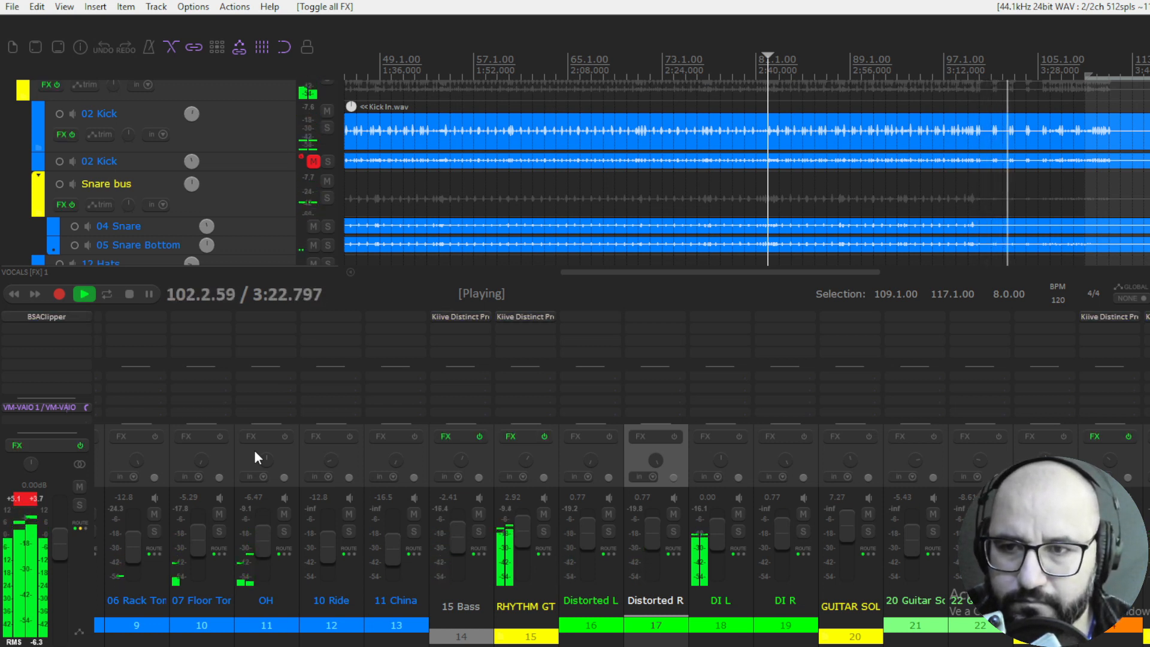
{"action": "key", "text": "space"}
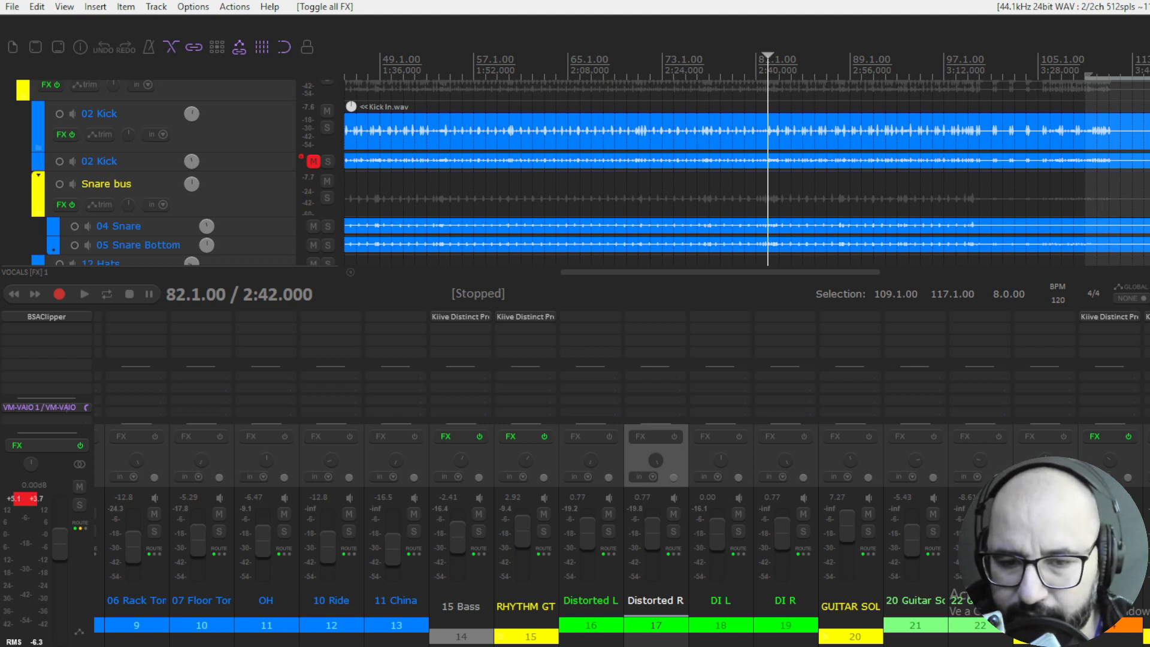
{"action": "scroll", "coordinate": [623, 480], "scroll_direction": "left", "scroll_amount": 9}
{"action": "scroll", "coordinate": [623, 480], "scroll_direction": "right", "scroll_amount": 9}
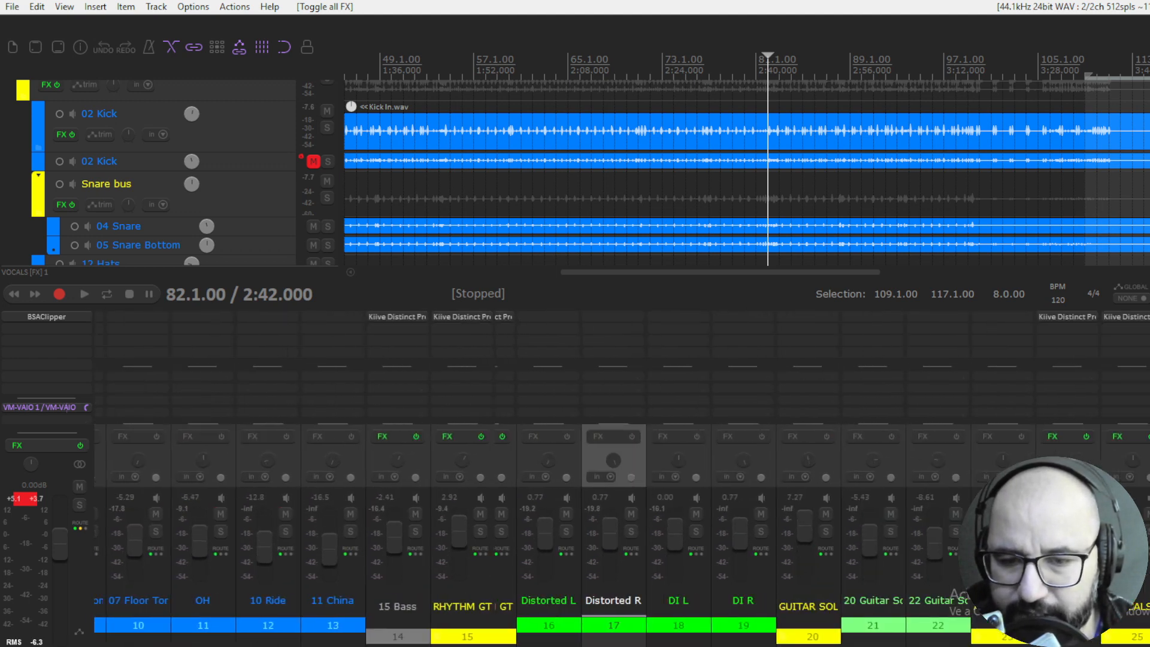
{"action": "scroll", "coordinate": [624, 480], "scroll_direction": "right", "scroll_amount": 3}
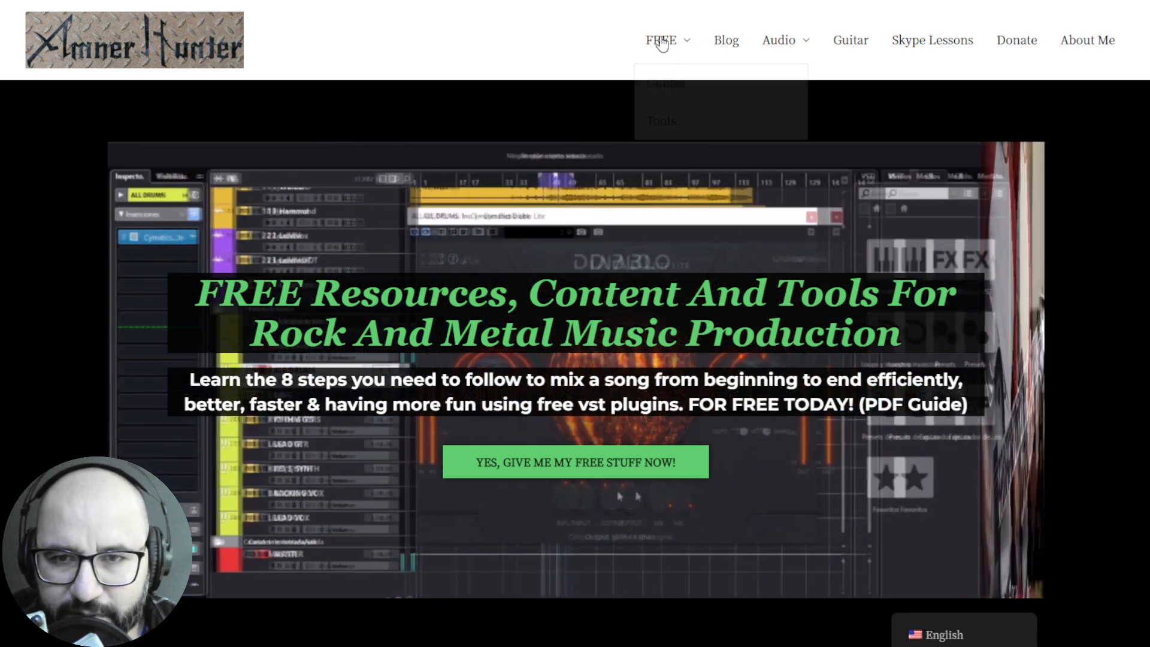
Switch to the rock and metal music production website and reveal the choices under FREE.
{"action": "mouse_move", "coordinate": [662, 39]}
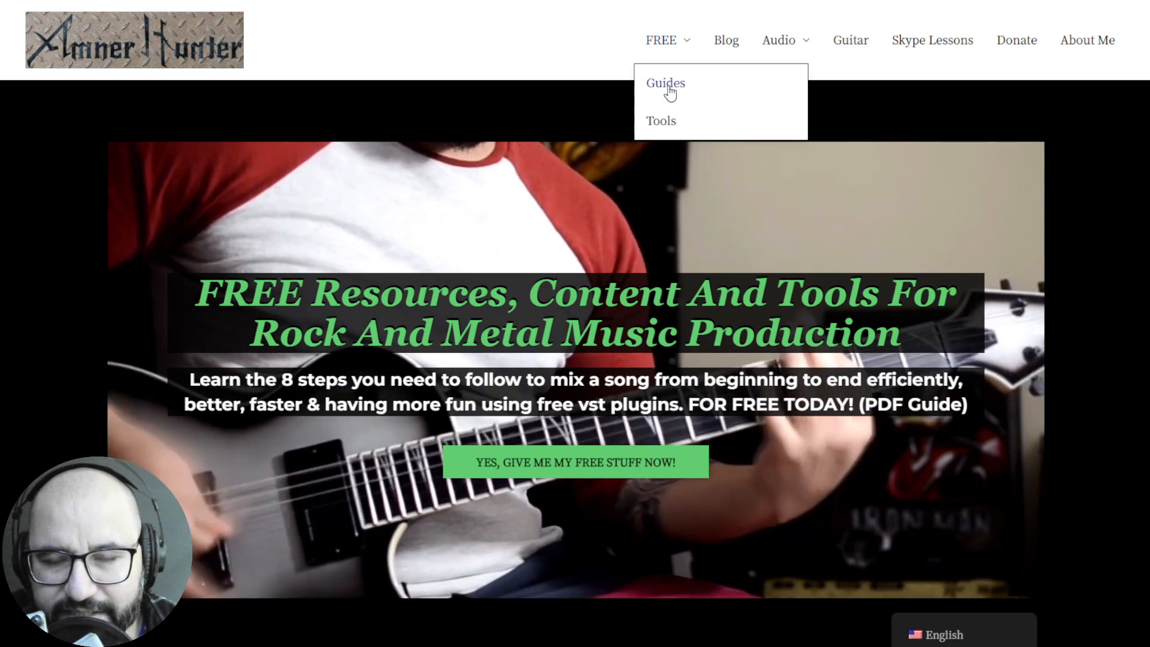